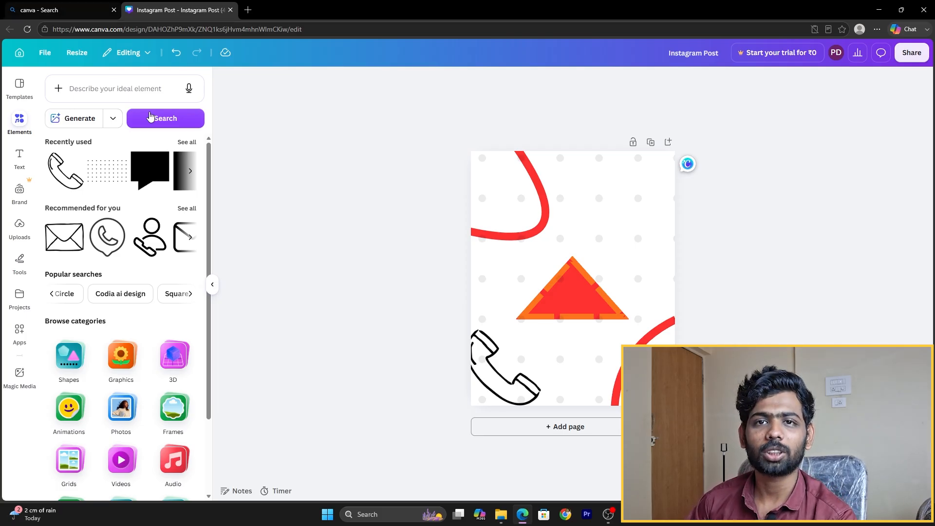
Step: Look through the full lists of recently used elements and recommended elements
left_click(183, 141)
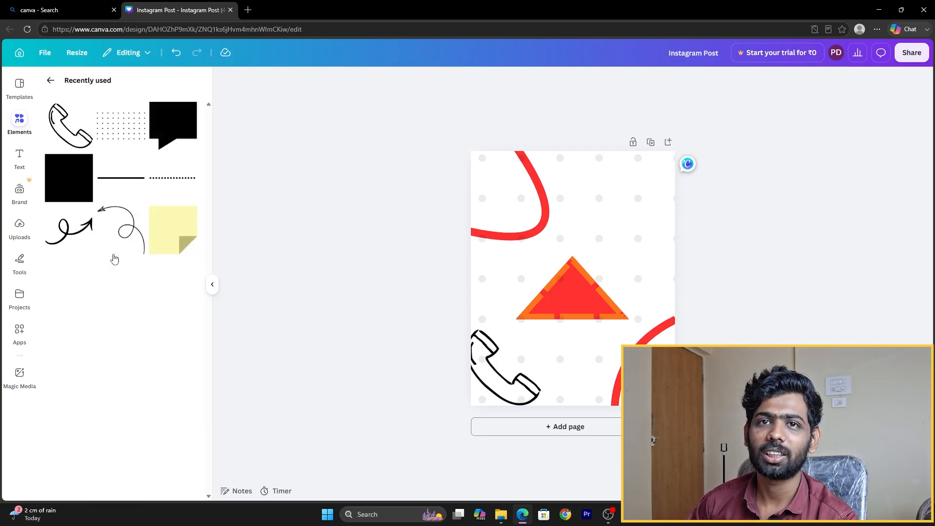
left_click(50, 78)
left_click(184, 208)
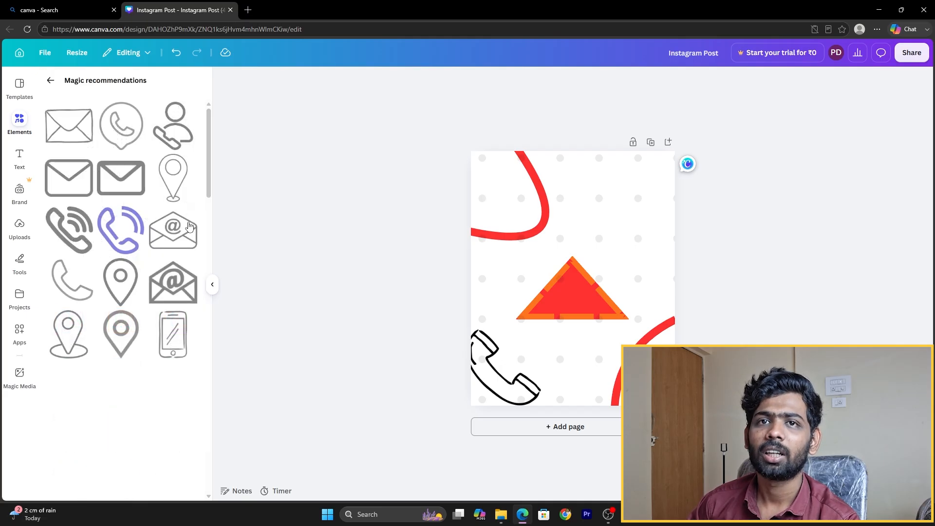
left_click(49, 78)
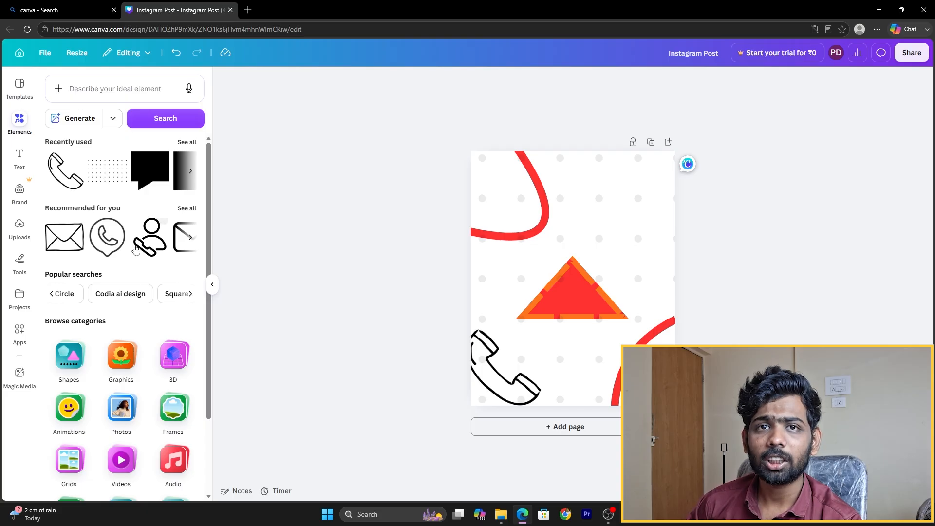
Step: Look over the element categories and browse the popular search suggestions in the elements library
left_click(20, 124)
left_click(20, 124)
left_click(20, 129)
left_click(20, 123)
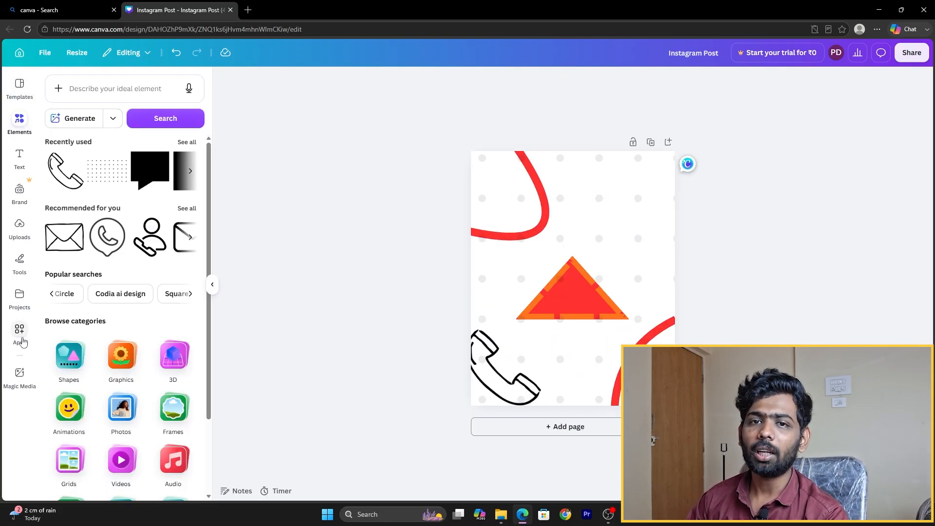
scroll(115, 378, "down", 2)
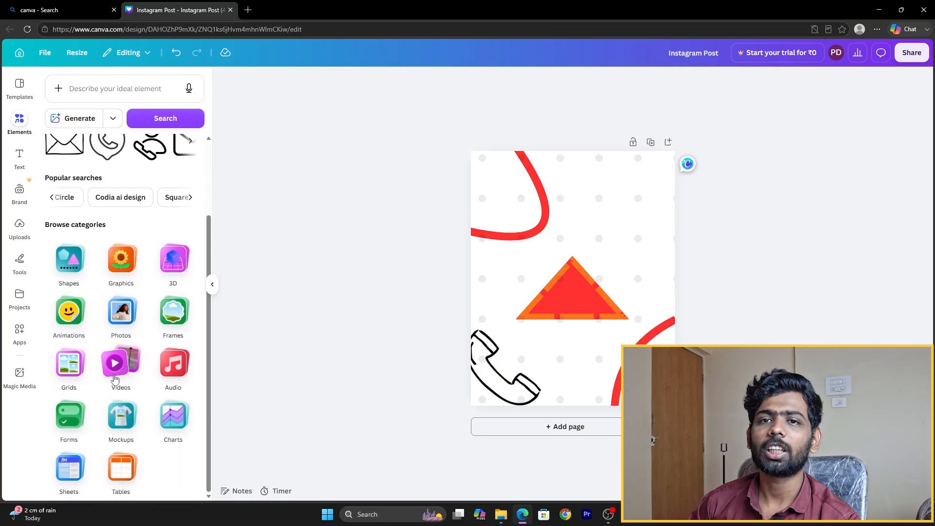
left_click(50, 200)
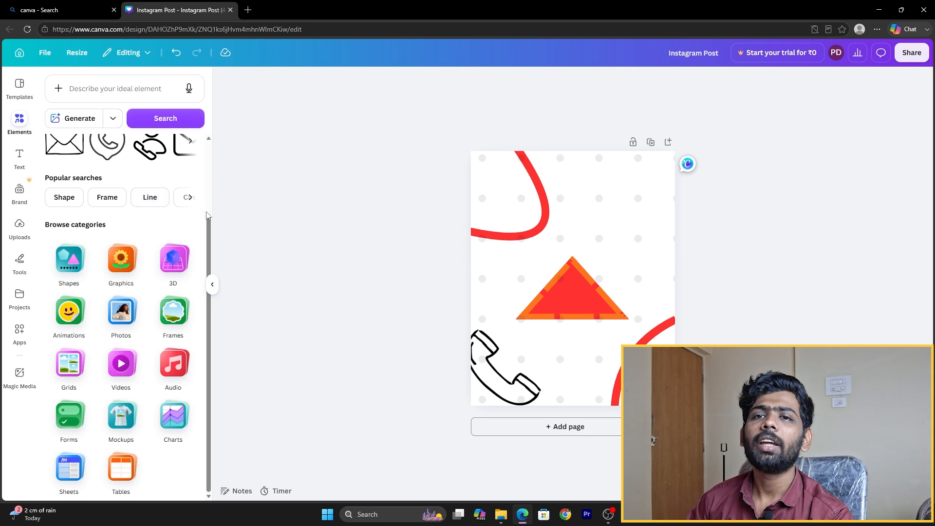
left_click(191, 200)
left_click(192, 202)
left_click(192, 204)
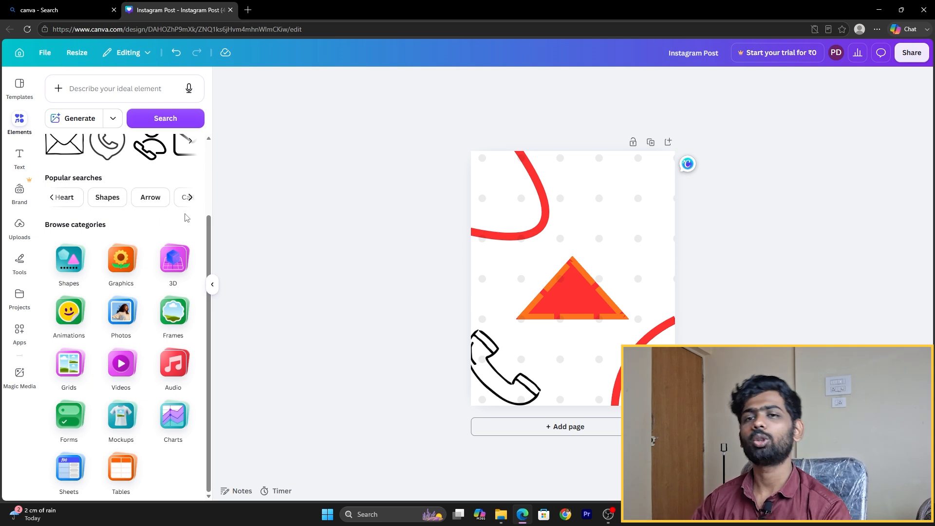
left_click(52, 198)
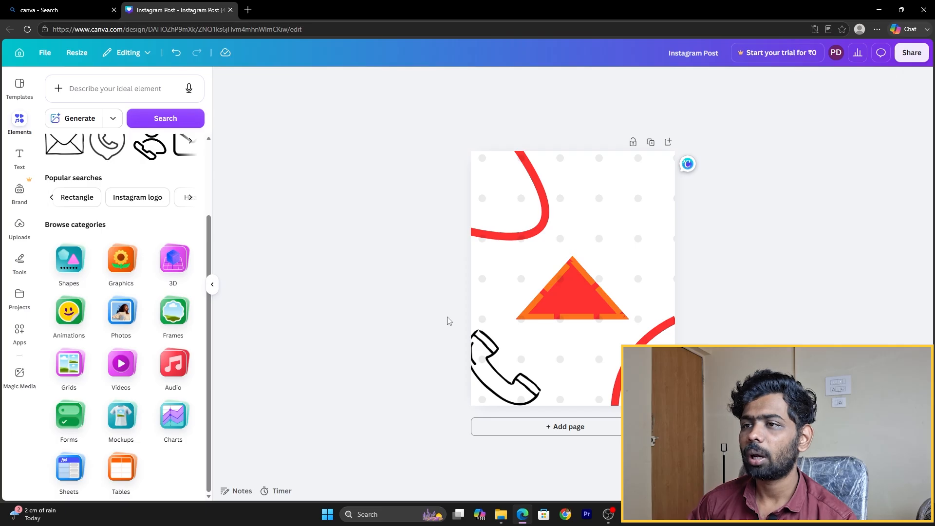
Step: Add a blank second page to the Instagram post and select it
left_click(527, 302)
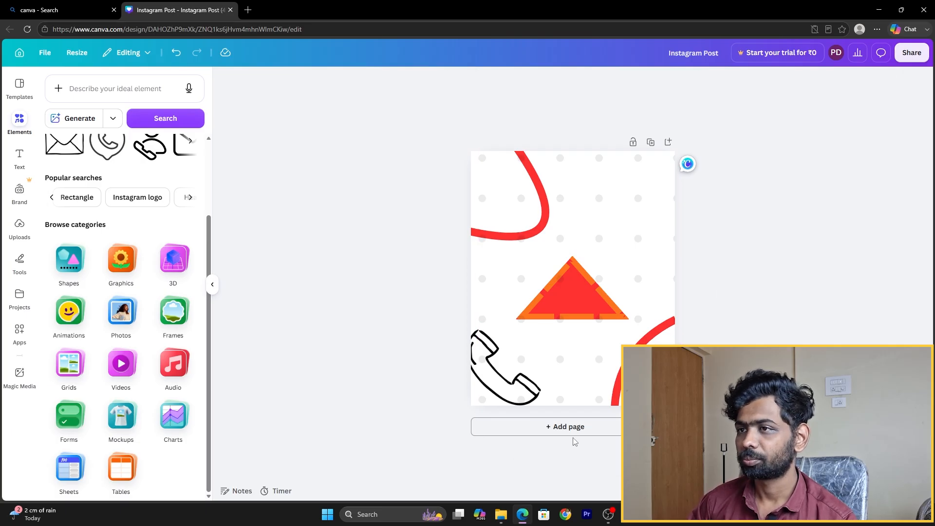
left_click(573, 431)
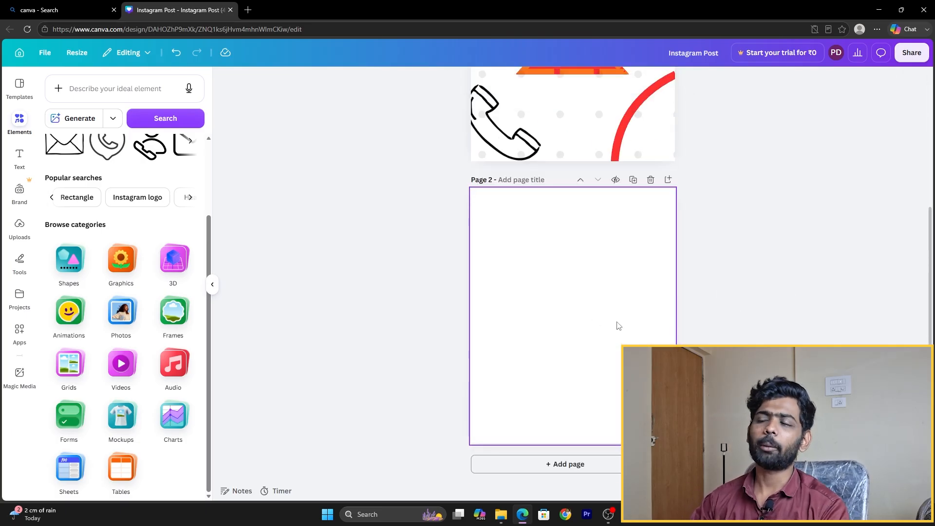
scroll(97, 312, "up", 3)
scroll(73, 302, "down", 3)
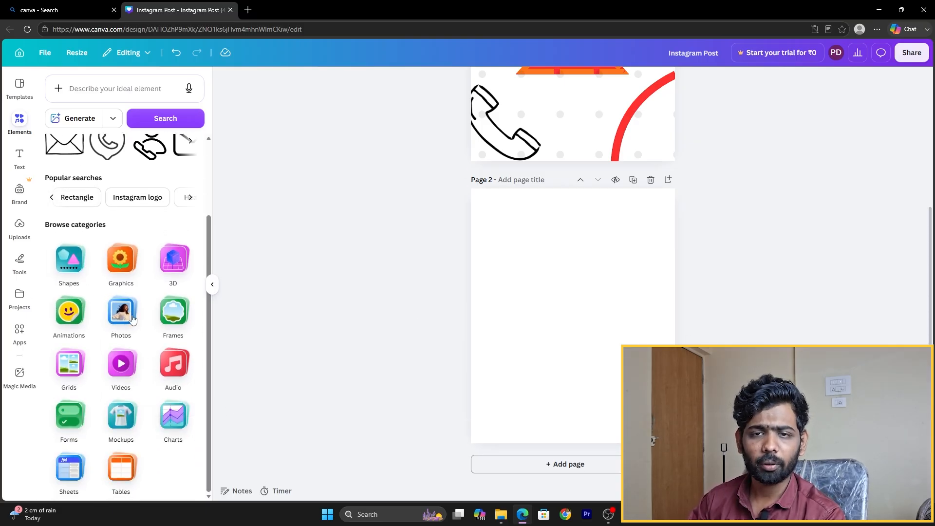
scroll(150, 323, "up", 2)
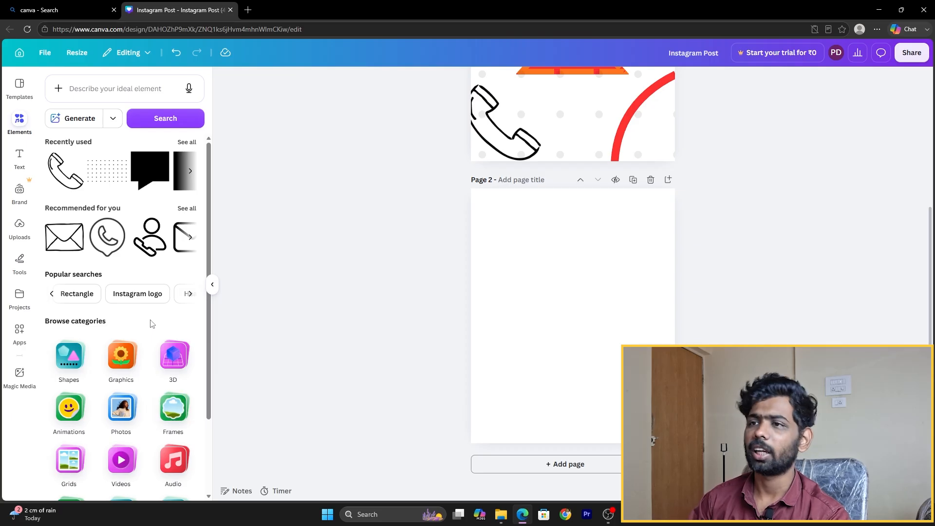
left_click(533, 303)
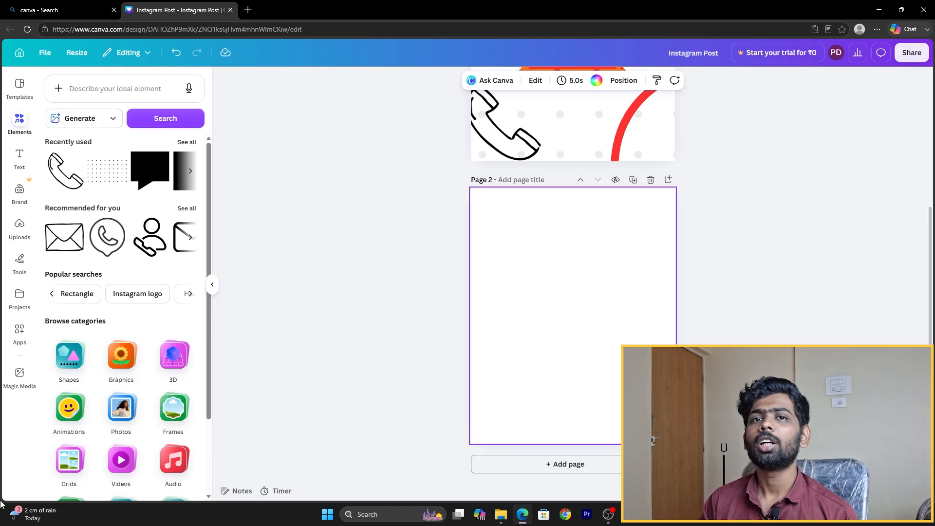
Step: Add a heading reading "200" to page 2 and place it in the page's upper right area
left_click(19, 156)
left_click(183, 252)
left_click(578, 322)
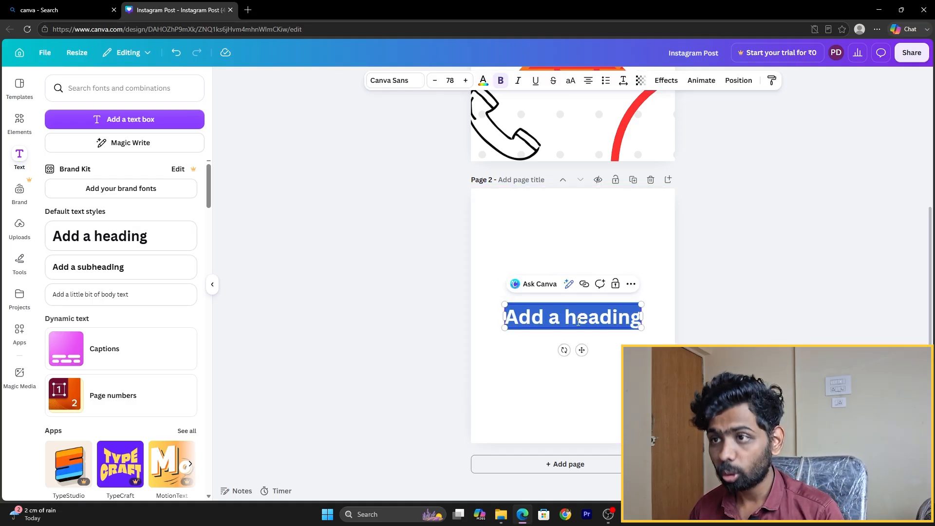
type("200")
left_click(748, 291)
left_click_drag(587, 323, 618, 242)
left_click(847, 306)
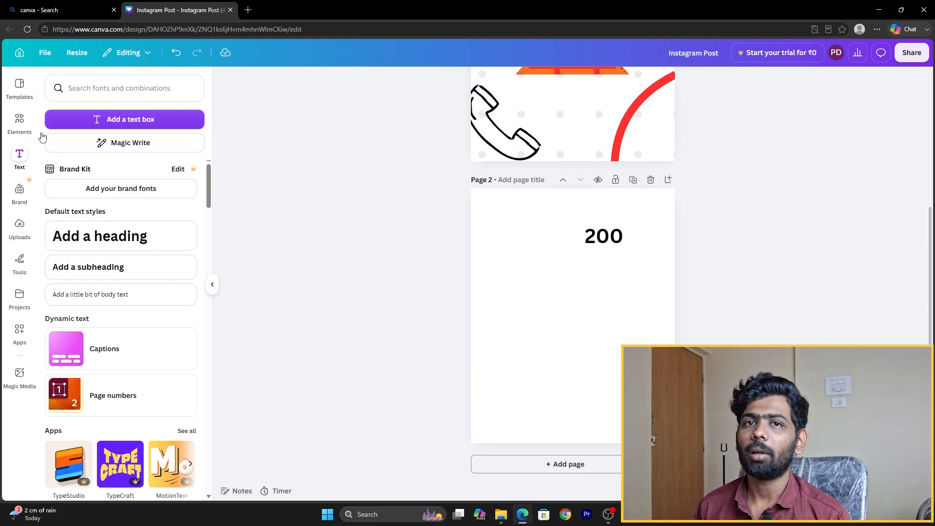
Step: Search the elements library for "ARROW"
left_click(20, 121)
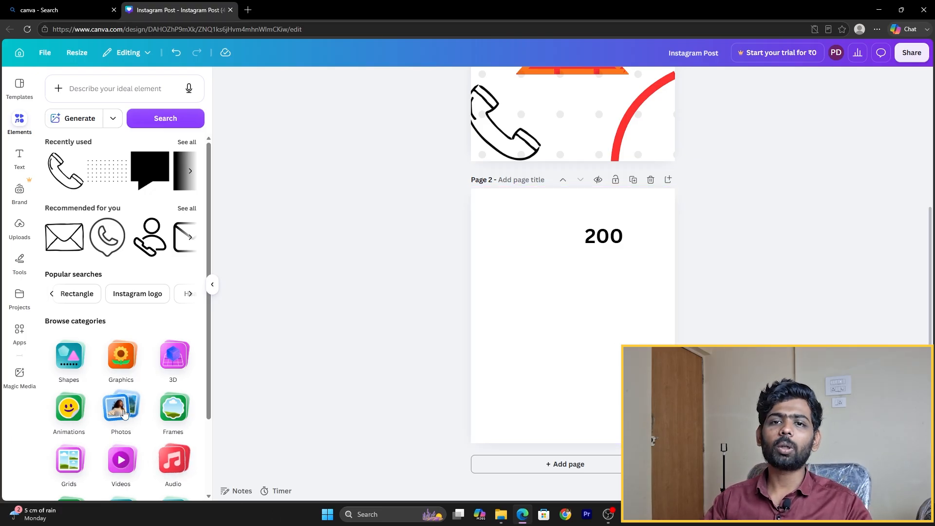
scroll(122, 409, "down", 2)
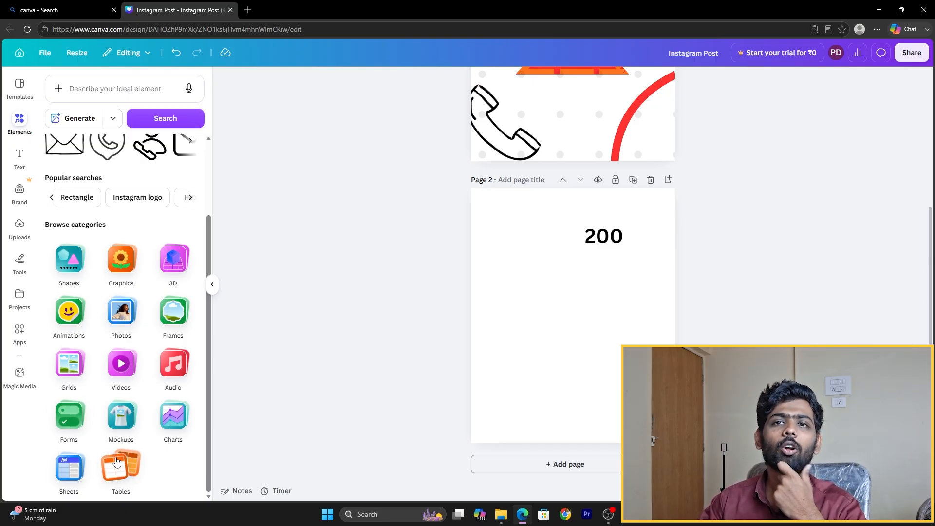
scroll(119, 365, "up", 2)
scroll(124, 195, "down", 1)
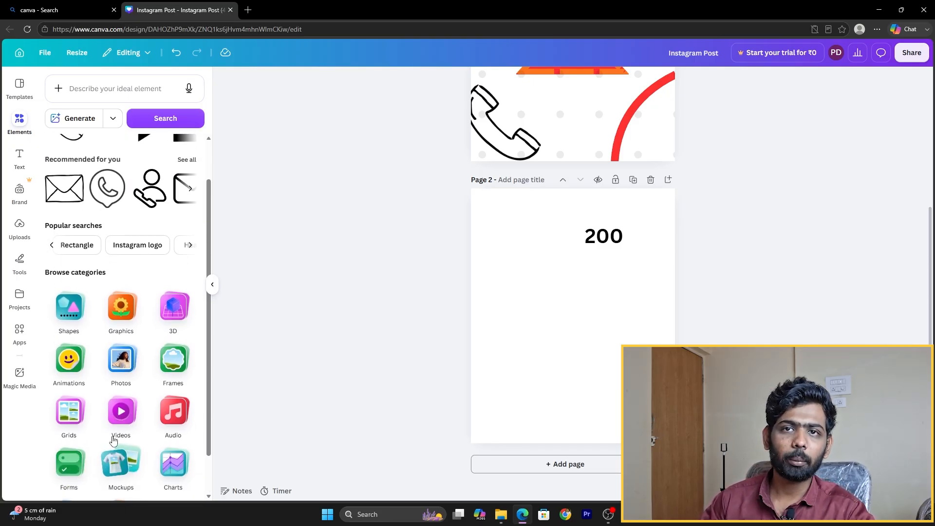
left_click(113, 96)
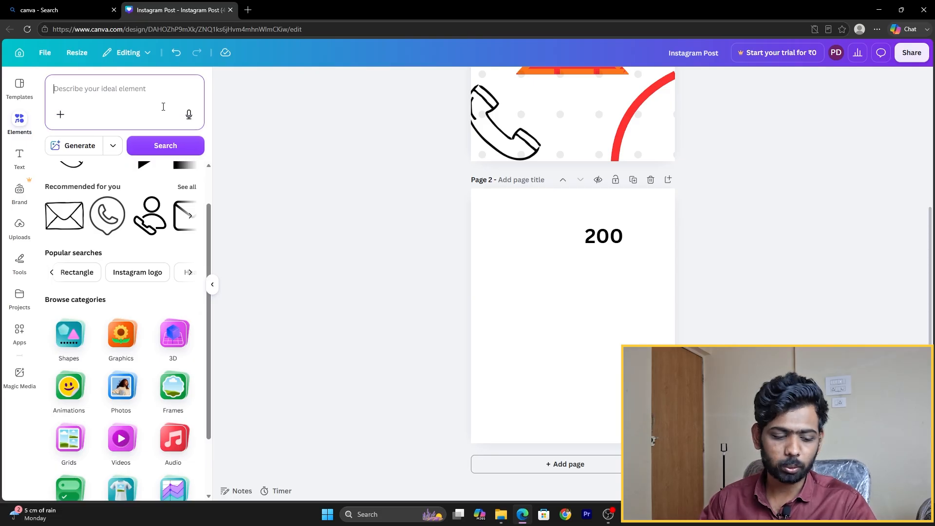
type("A")
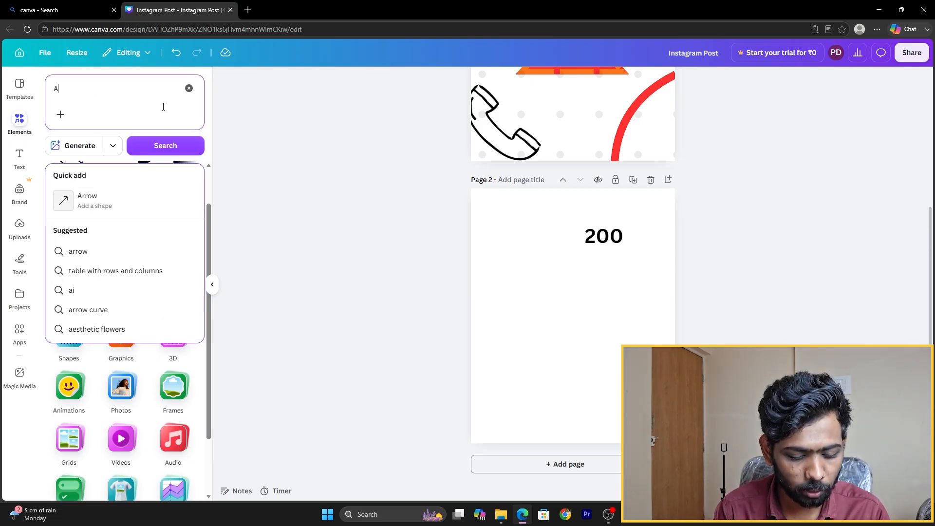
type("RROW")
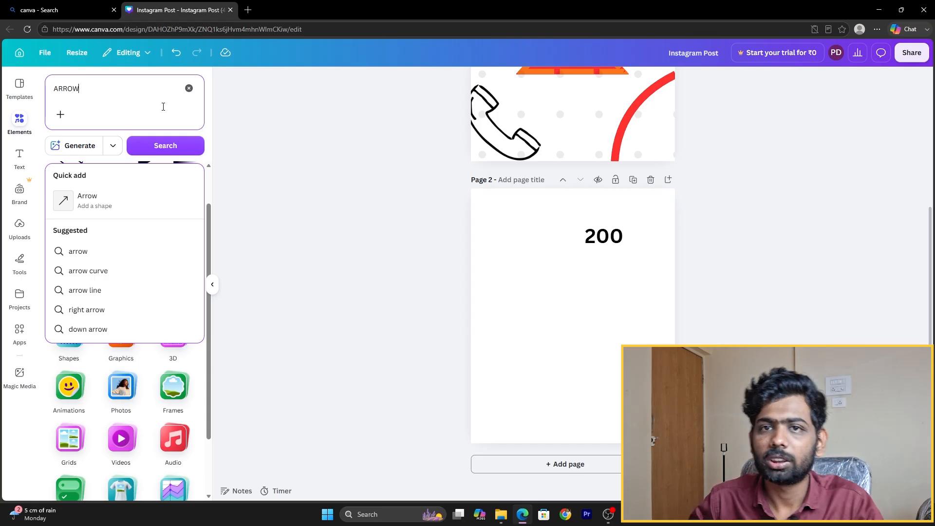
key("Return")
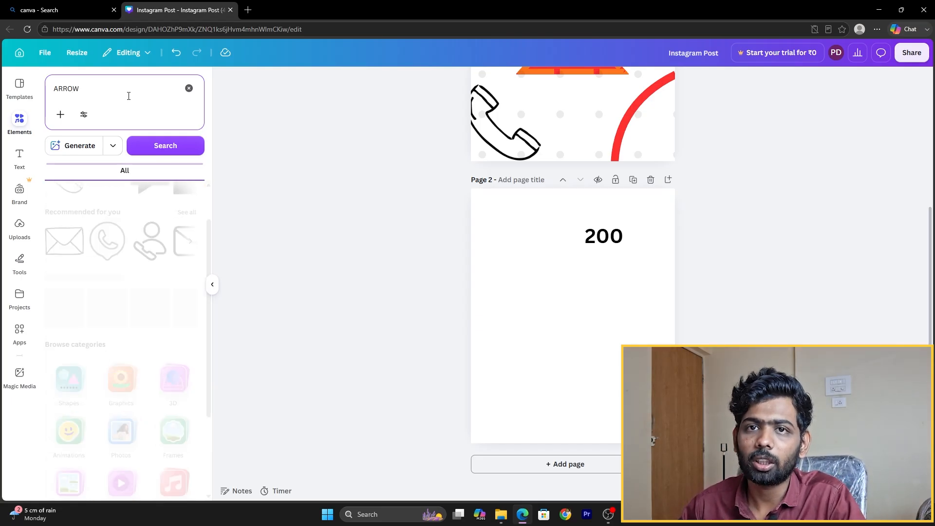
Step: Look through the arrow results by category, including the full set of arrow shapes
scroll(149, 329, "down", 1)
scroll(141, 330, "down", 3)
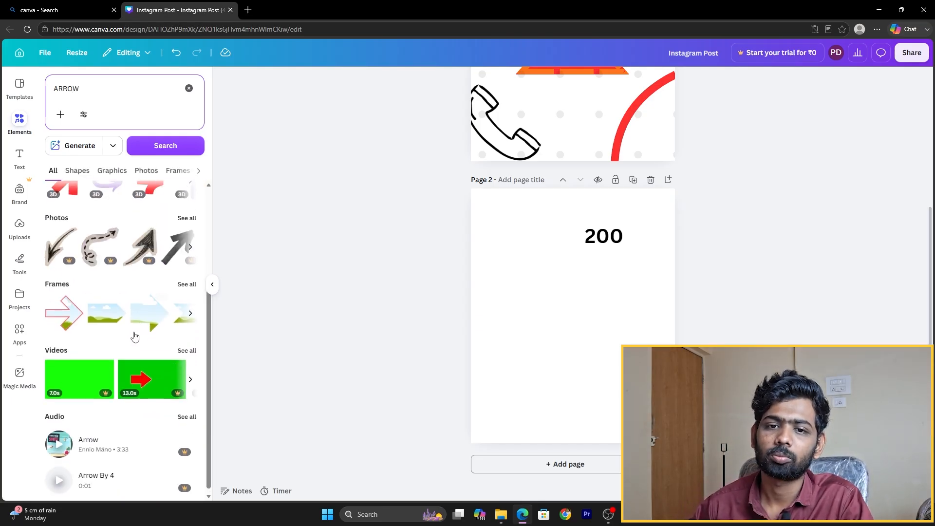
scroll(139, 326, "up", 4)
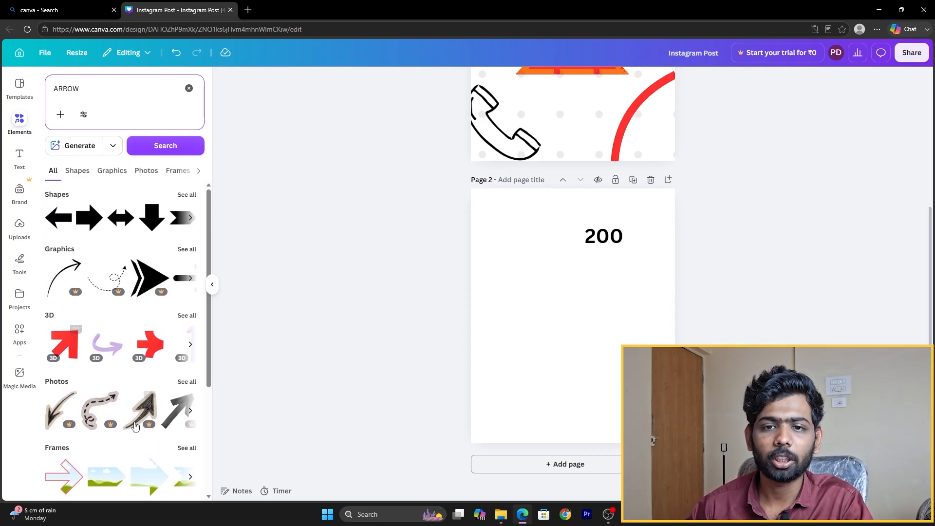
left_click(190, 200)
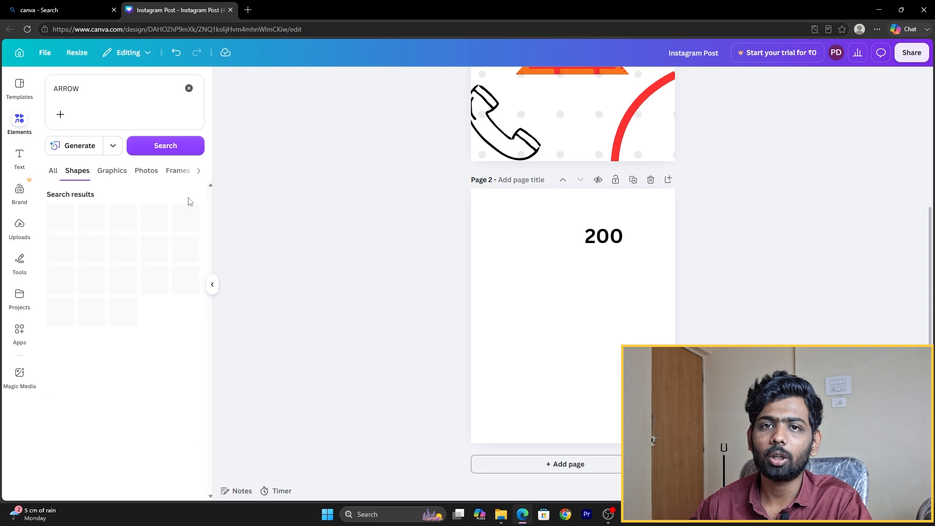
left_click(53, 171)
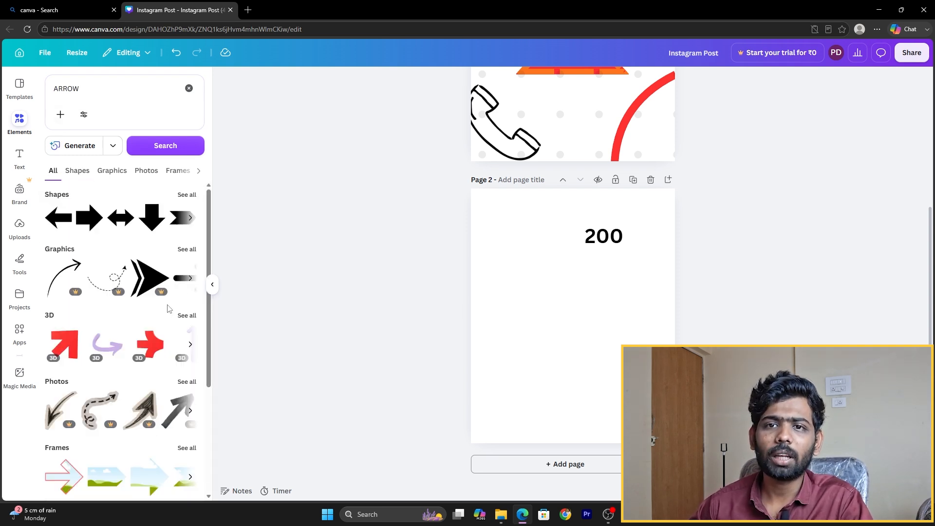
Step: List all arrow graphics and look through them for suitable arrows
left_click(187, 249)
scroll(127, 341, "down", 3)
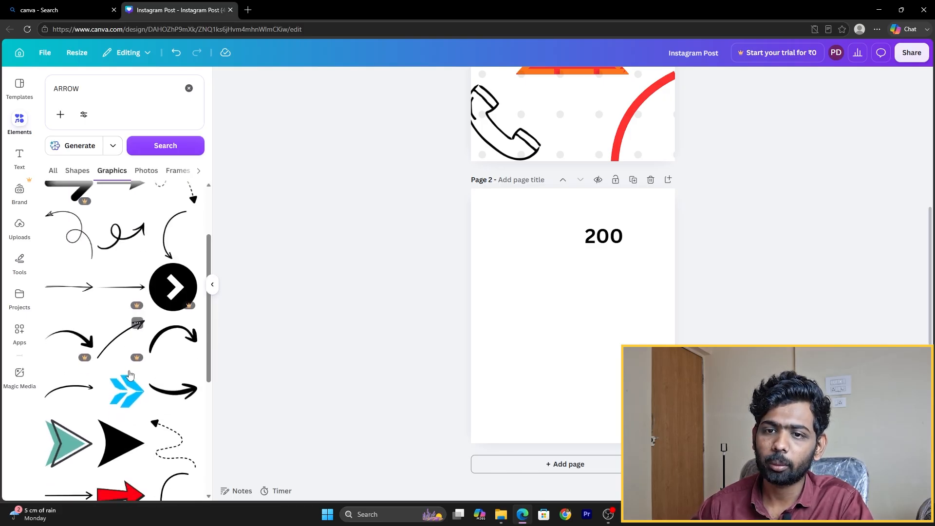
scroll(129, 374, "down", 10)
scroll(131, 374, "down", 3)
scroll(130, 374, "up", 15)
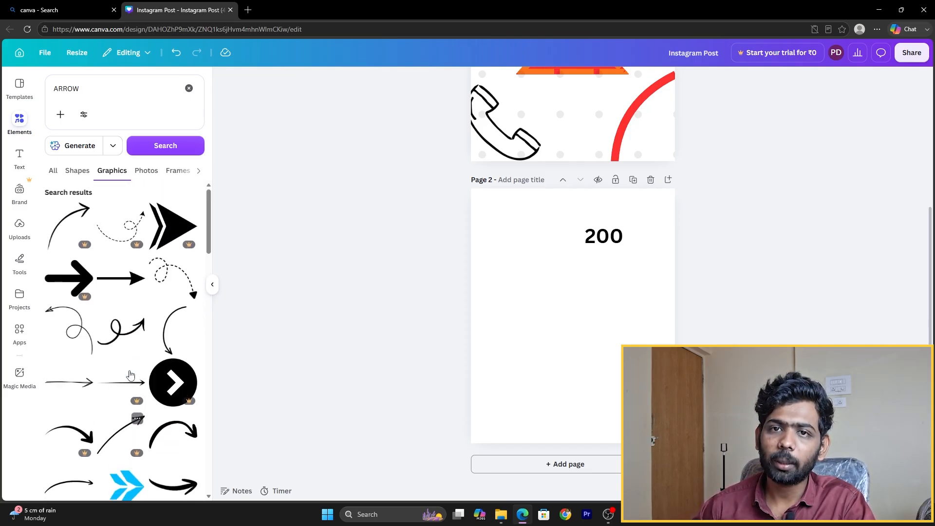
scroll(130, 374, "down", 1)
scroll(102, 302, "up", 2)
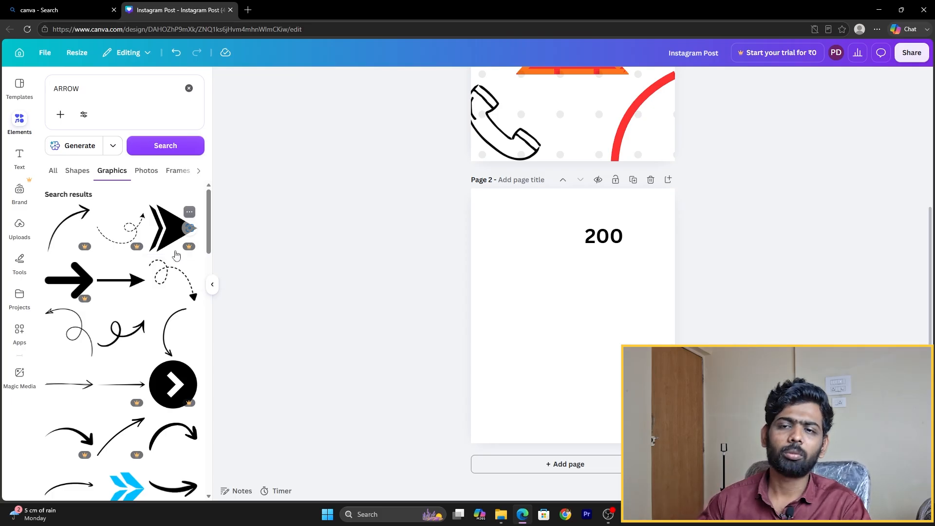
Step: Add the solid black double arrowhead and the dashed looping arrow to page 2, placing the arrowhead at the left and the dashed arrow below it near the centre
left_click(153, 238)
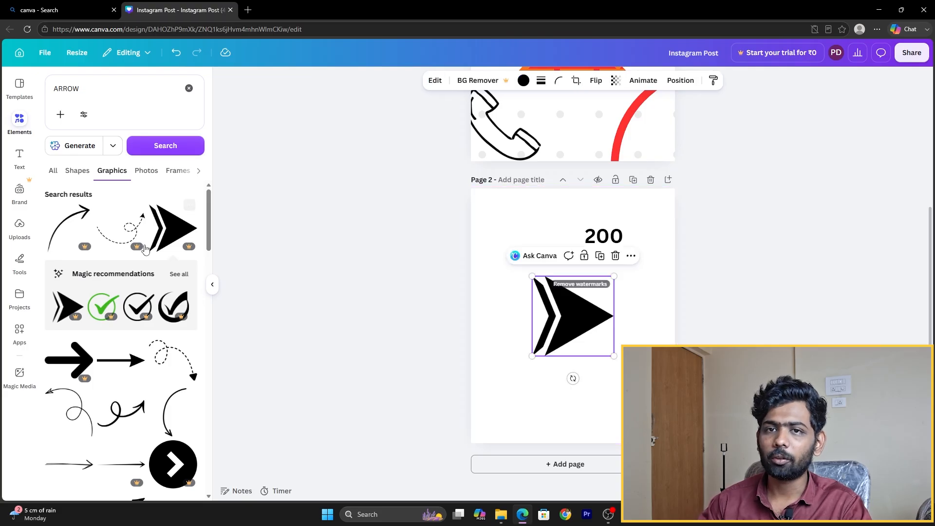
left_click(115, 234)
left_click_drag(560, 330, 543, 396)
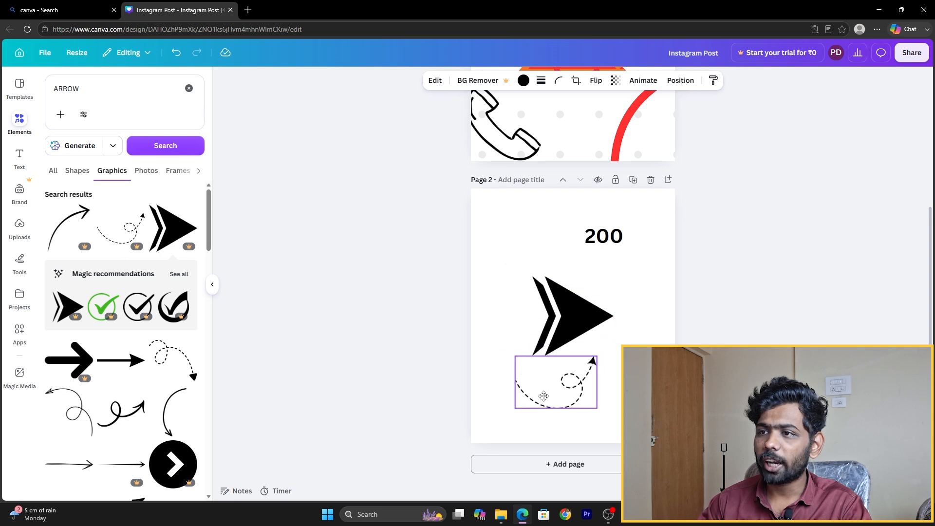
left_click_drag(584, 316, 529, 280)
left_click_drag(580, 400, 592, 376)
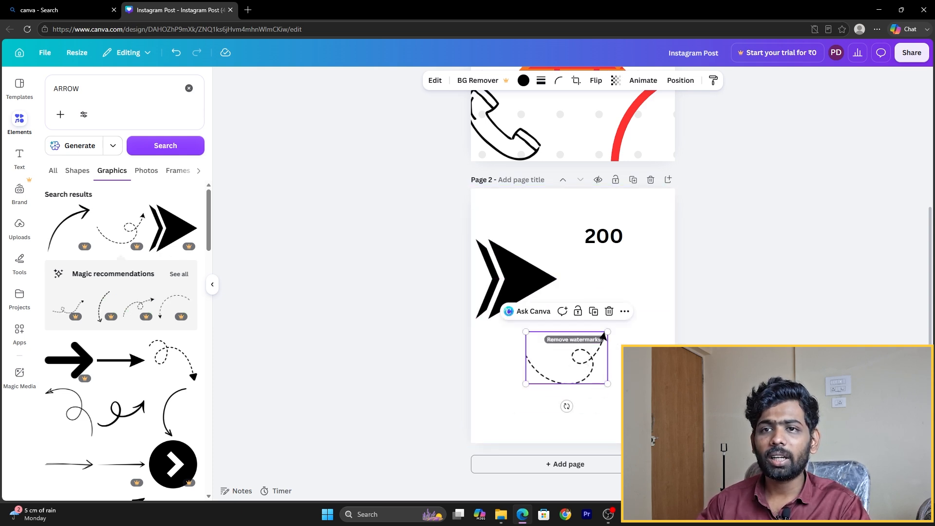
left_click(687, 392)
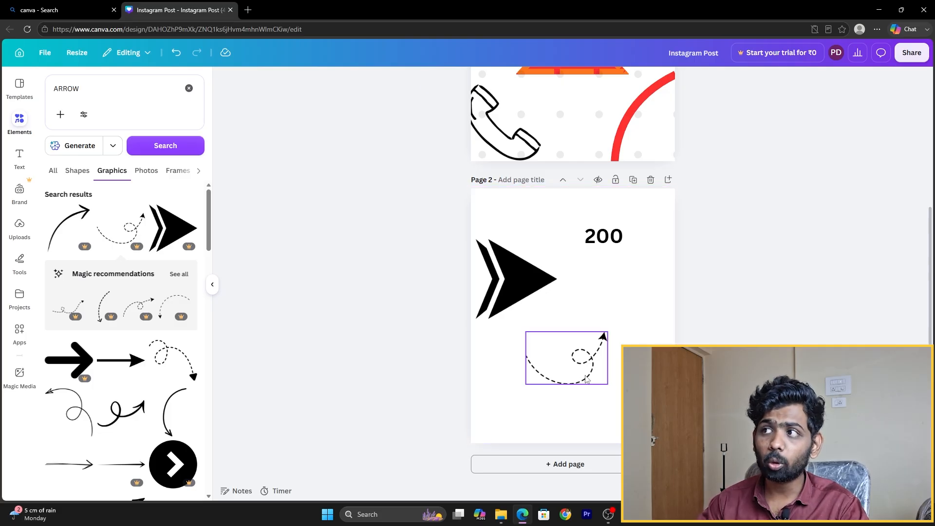
left_click_drag(587, 376, 592, 361)
Step: View the design's sharing options, close them and select the page 2 background
left_click(911, 52)
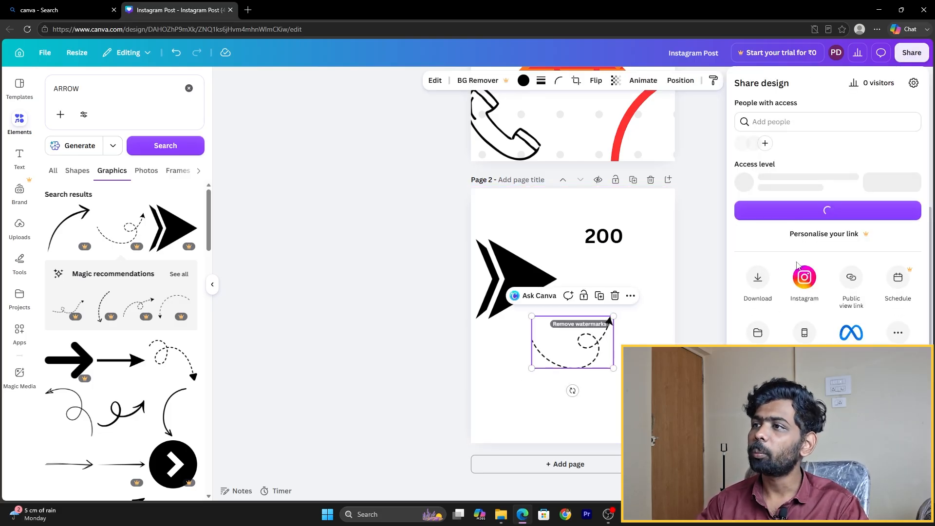
left_click(676, 241)
left_click(639, 384)
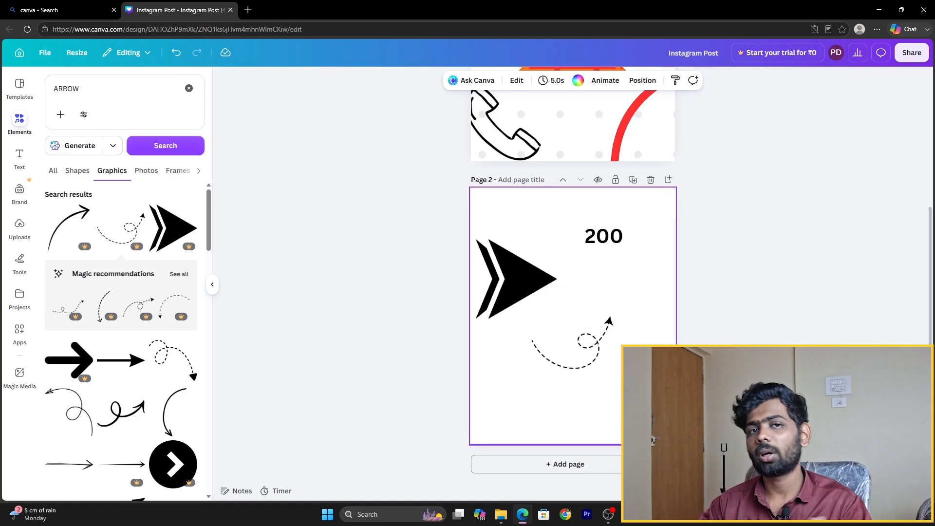
Step: Delete the dashed looping arrow and the solid black double arrowhead from page 2
left_click(604, 341)
key("Delete")
left_click(518, 280)
key("Delete")
Step: Find the thin black looping arrow pointing left among the arrow graphics and add it to page 2
scroll(104, 398, "down", 2)
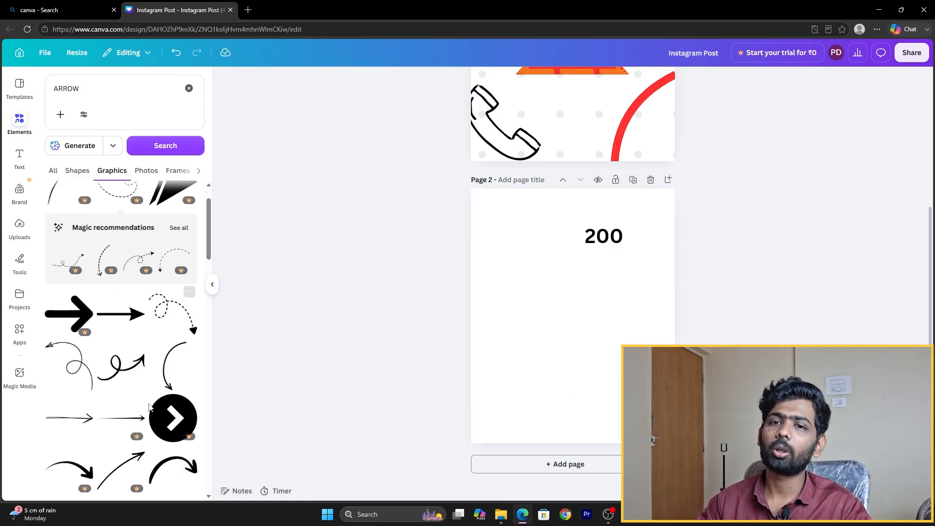
scroll(101, 354, "down", 1)
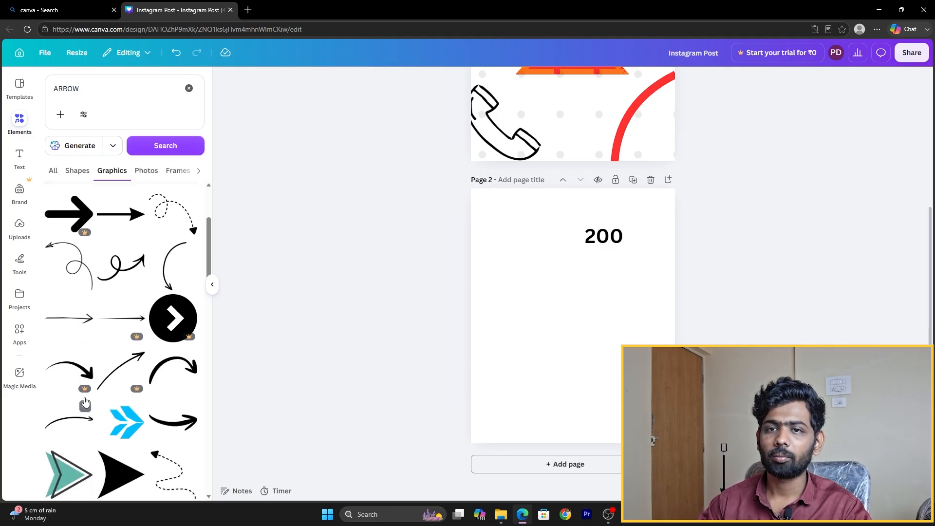
scroll(188, 449, "up", 2)
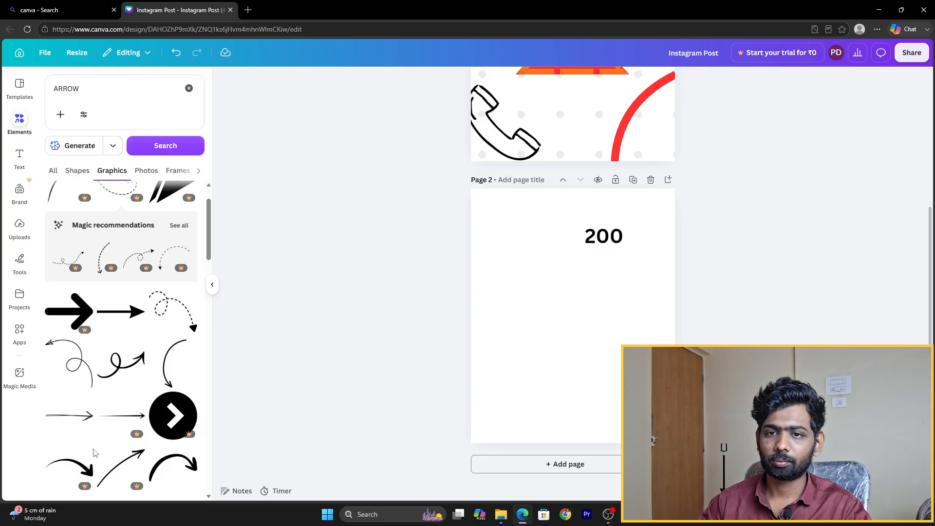
left_click(81, 367)
left_click(220, 5)
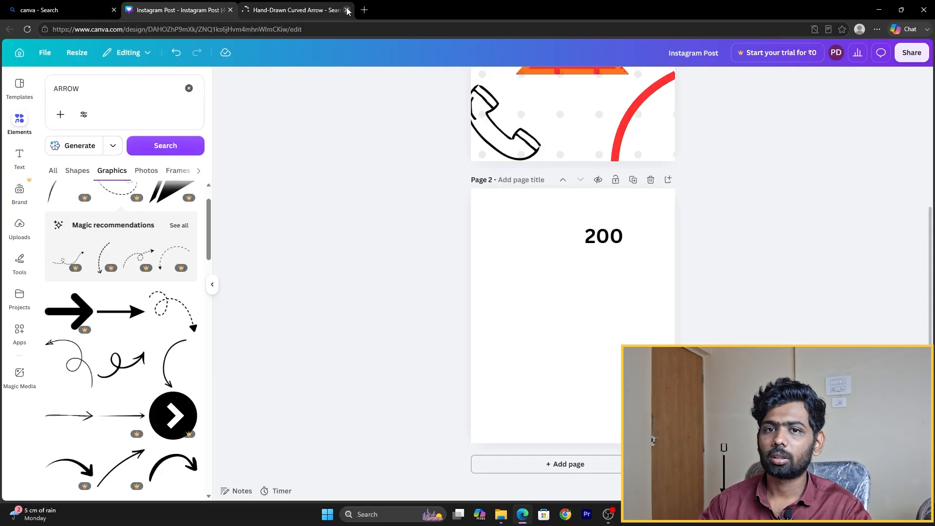
left_click(346, 9)
left_click(73, 364)
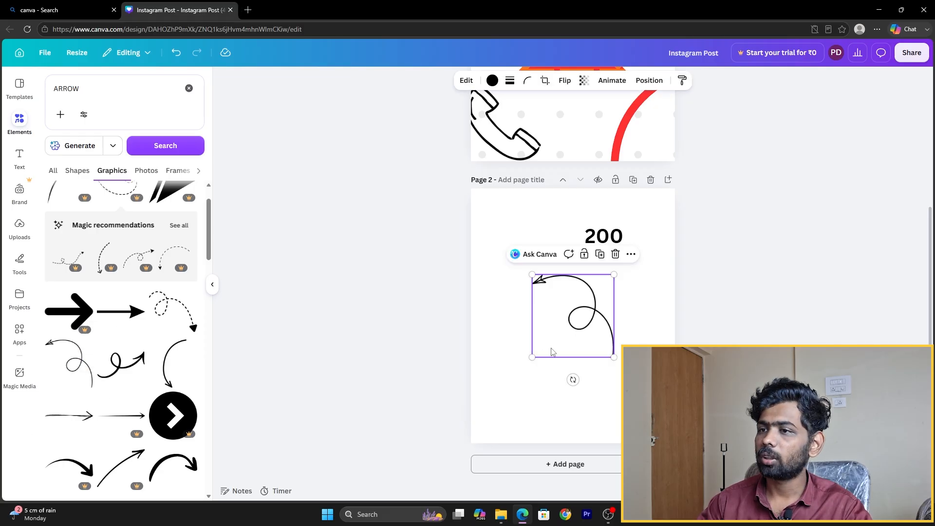
left_click(645, 315)
left_click(597, 340)
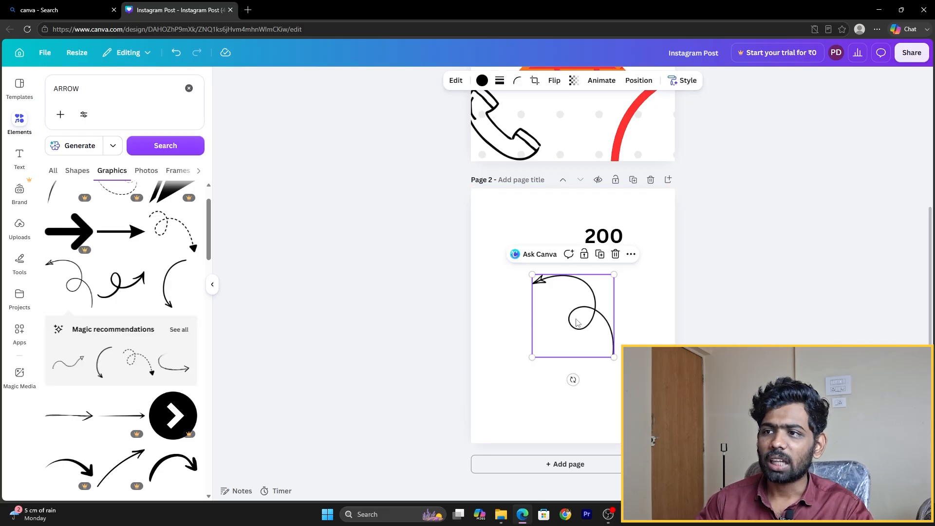
left_click(810, 327)
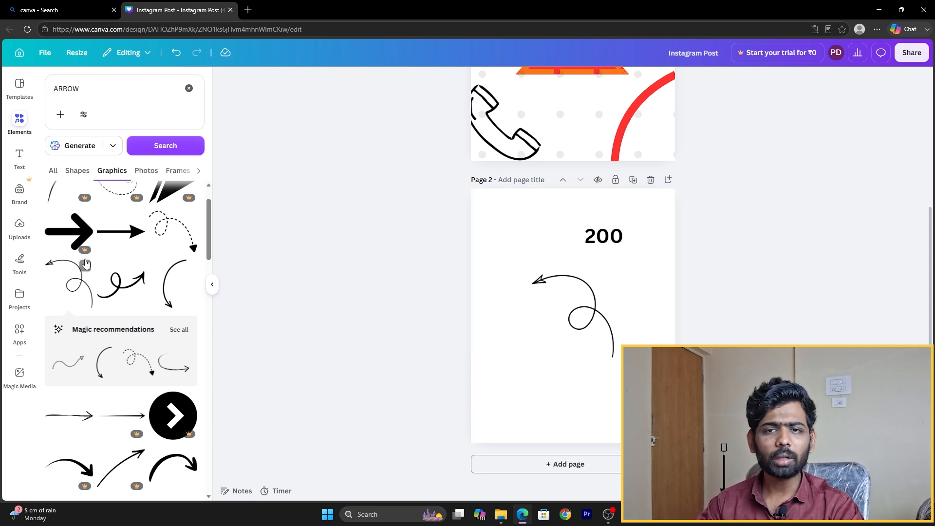
Step: Try the bold looping arrow on page 2 and delete it again
left_click(117, 282)
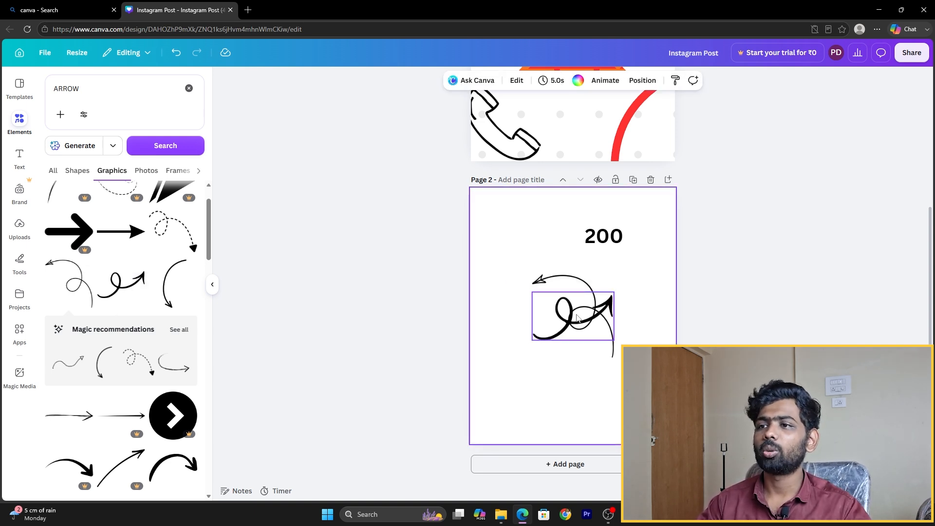
key("Delete")
Step: Move the thin looping arrow to the upper left of page 2 and shift the 200 heading further right
left_click(559, 331)
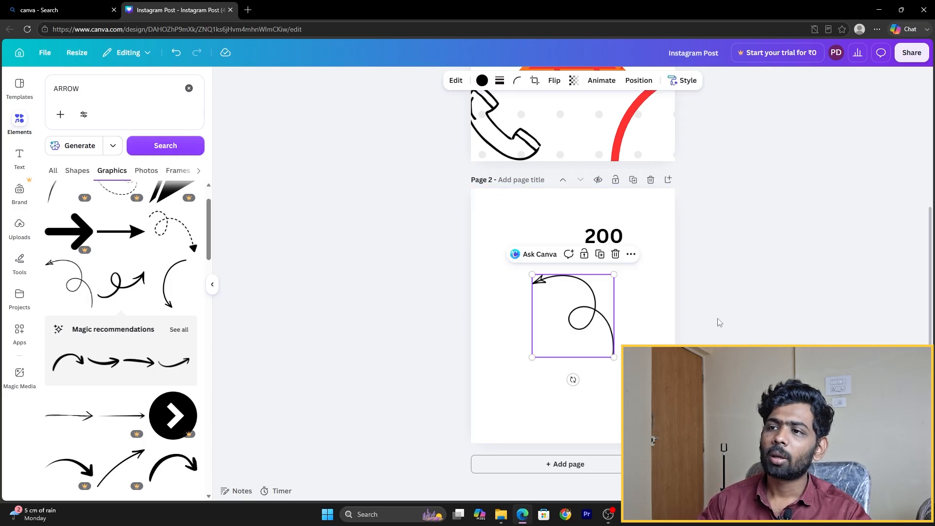
left_click_drag(597, 305, 568, 260)
left_click(870, 340)
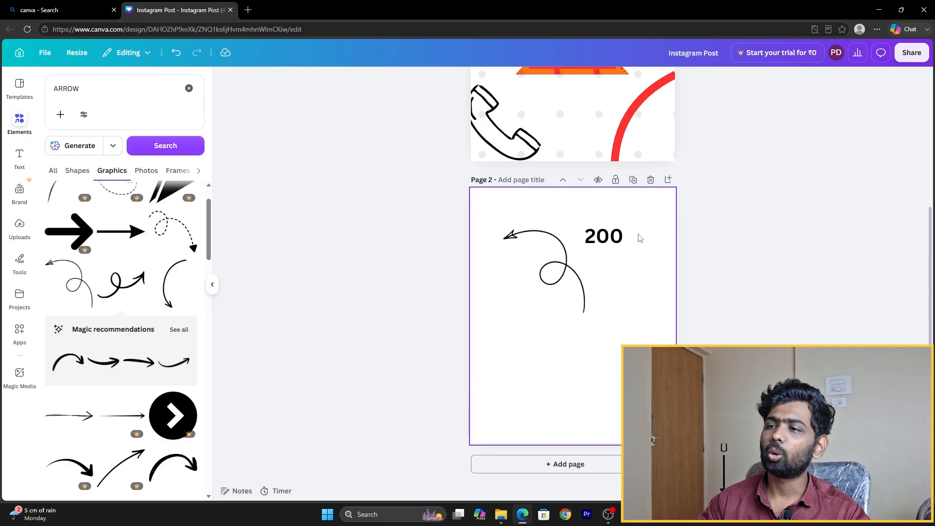
left_click_drag(605, 236, 636, 238)
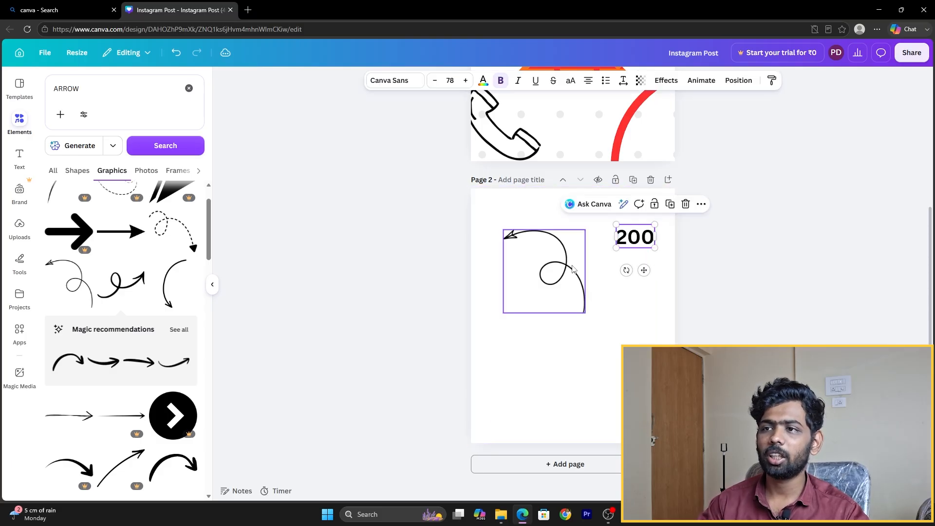
Step: Look through the image editing tools, style matches and filters for the looping arrow and close them
left_click(553, 257)
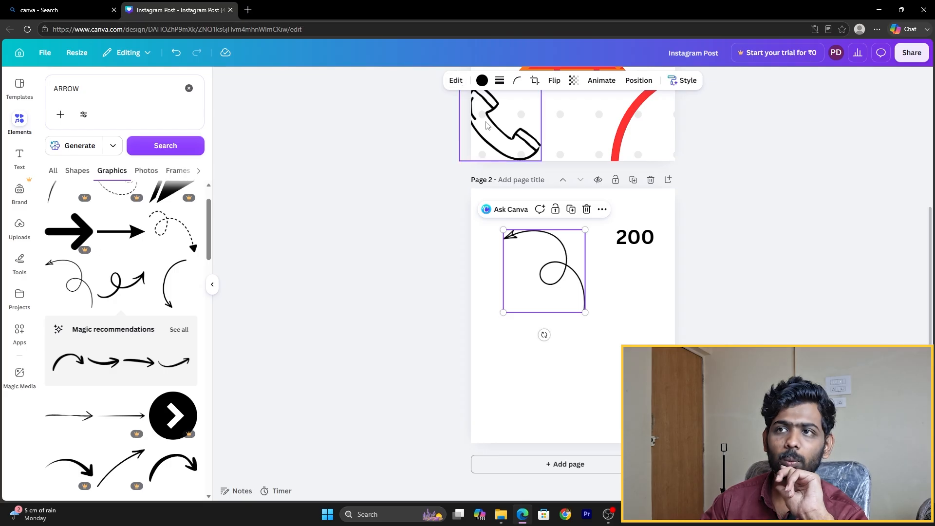
left_click(457, 81)
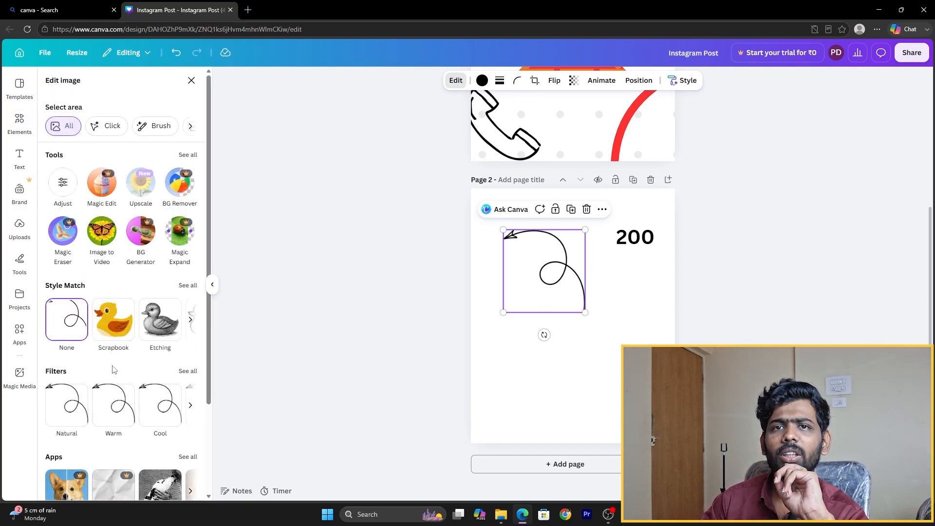
scroll(57, 265, "down", 3)
scroll(57, 265, "up", 3)
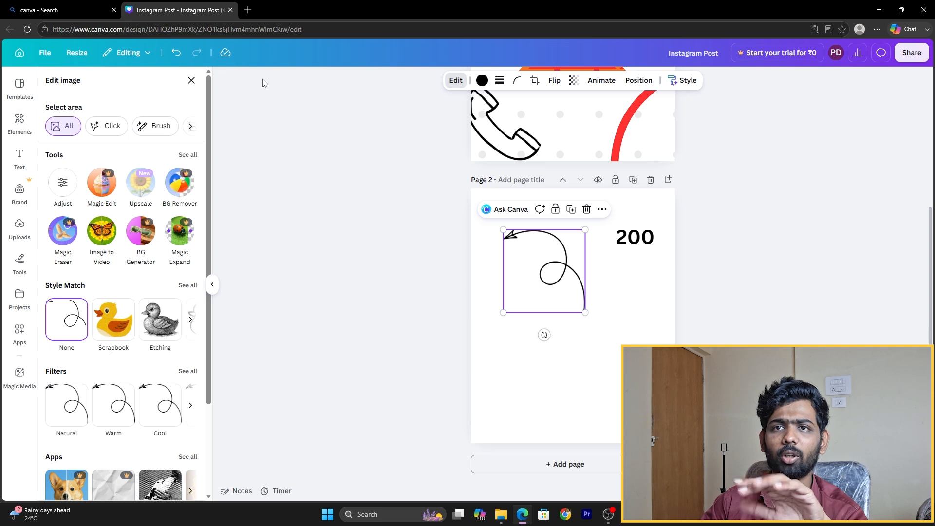
left_click(191, 80)
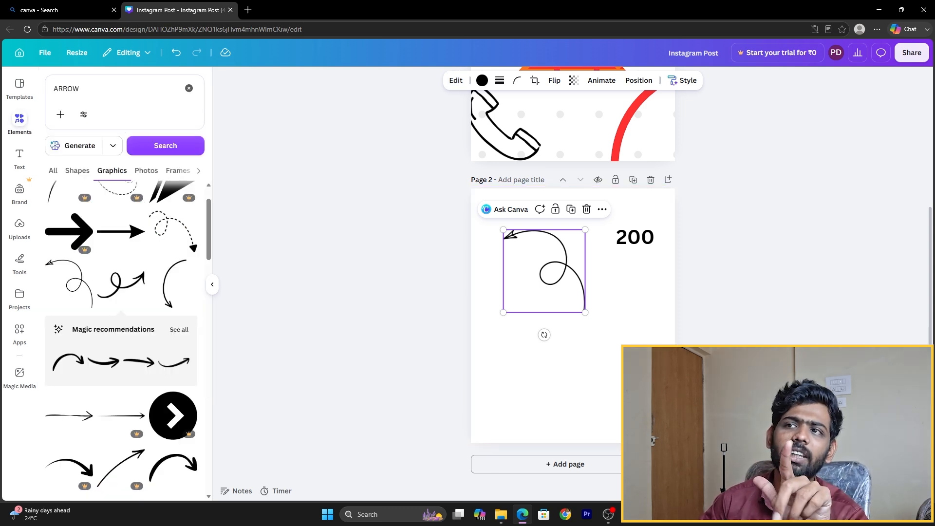
Step: Change the looping arrow's colour to red, #FF0000
left_click(480, 81)
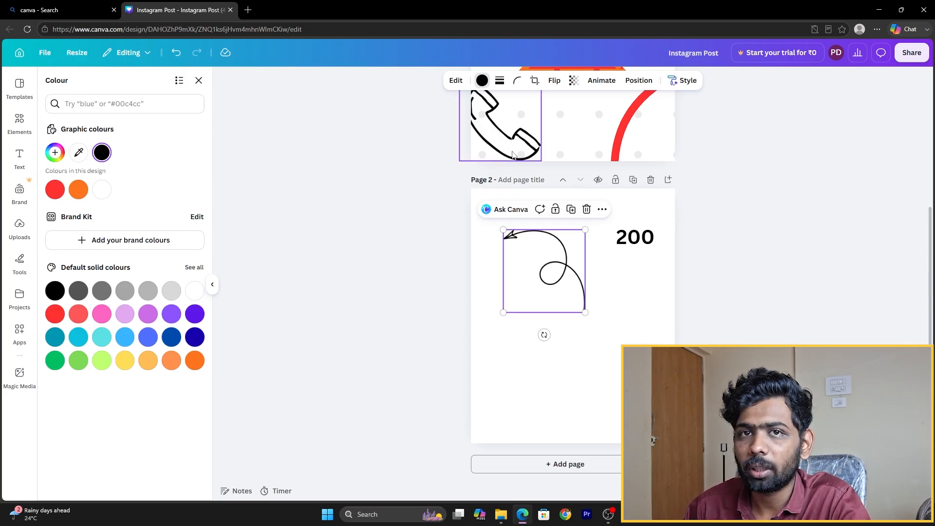
left_click(55, 152)
left_click_drag(167, 190, 370, 128)
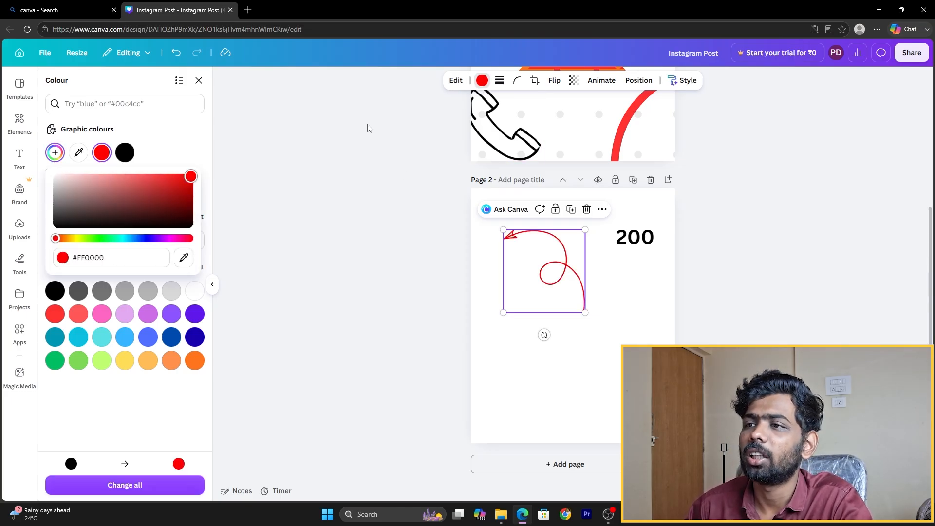
left_click(565, 278)
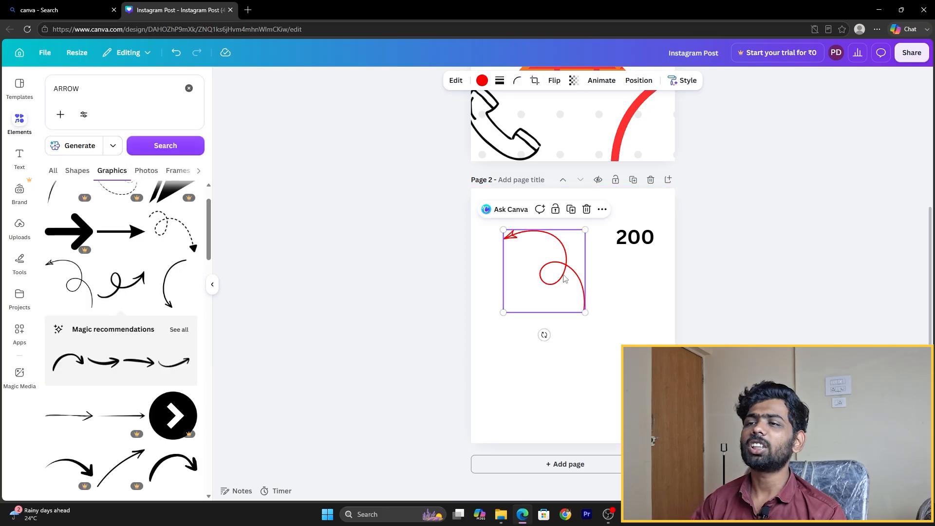
Step: View the red arrow's stroke style and weight options and close them without changing anything
left_click(500, 80)
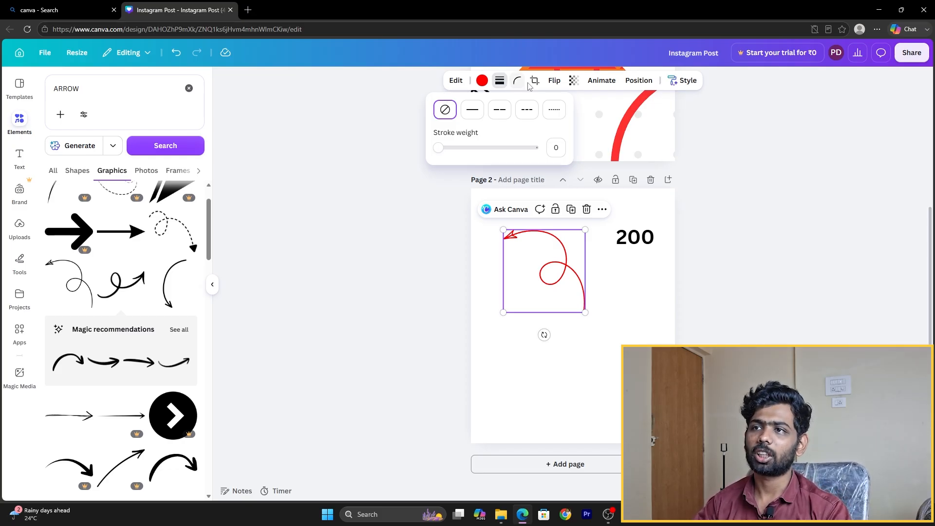
left_click(635, 309)
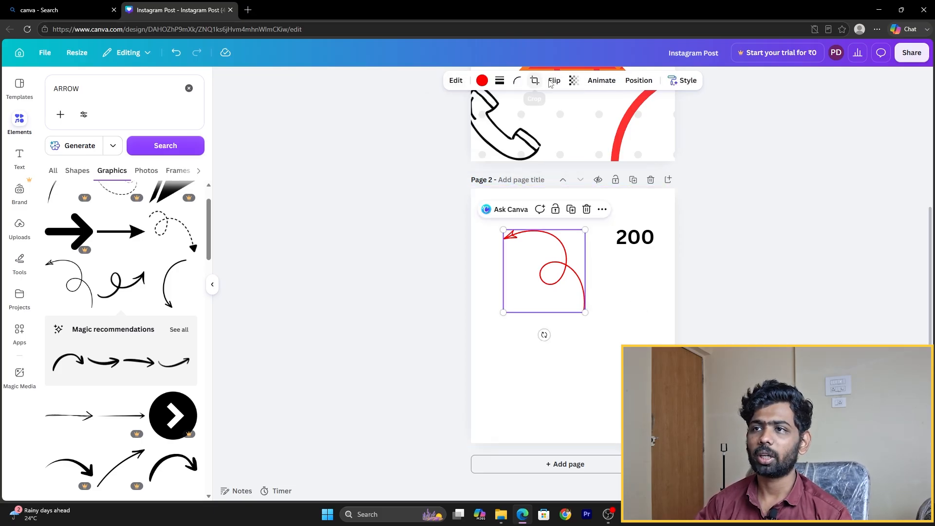
left_click(624, 302)
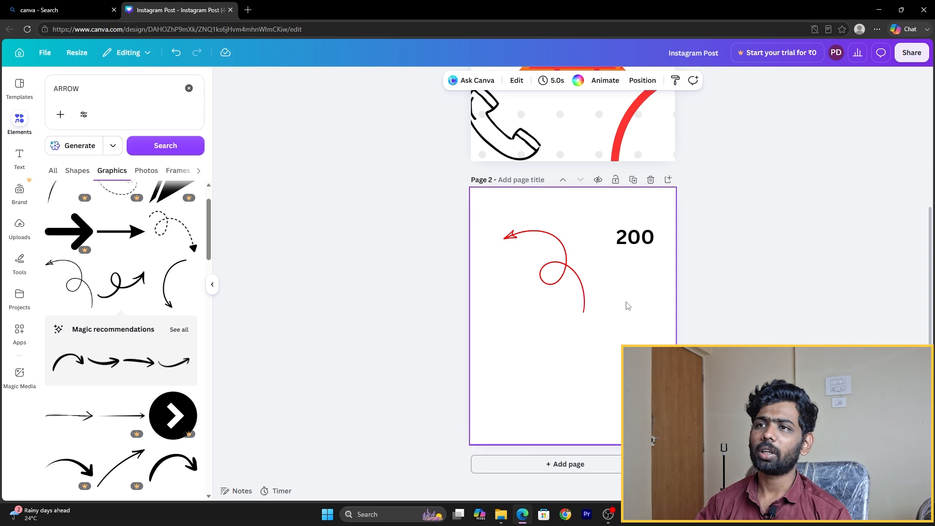
Step: Nudge the red looping arrow slightly to the right, closer to the 200 heading
left_click(557, 288)
left_click(658, 300)
mouse_move(548, 263)
left_mouse_down()
mouse_move(570, 261)
mouse_move(555, 262)
left_mouse_up()
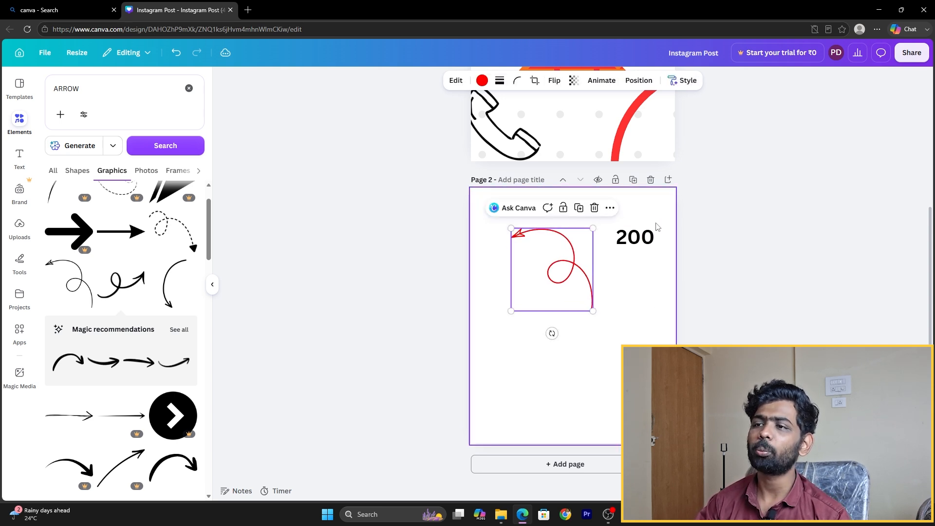
left_click(648, 237)
left_click(580, 286)
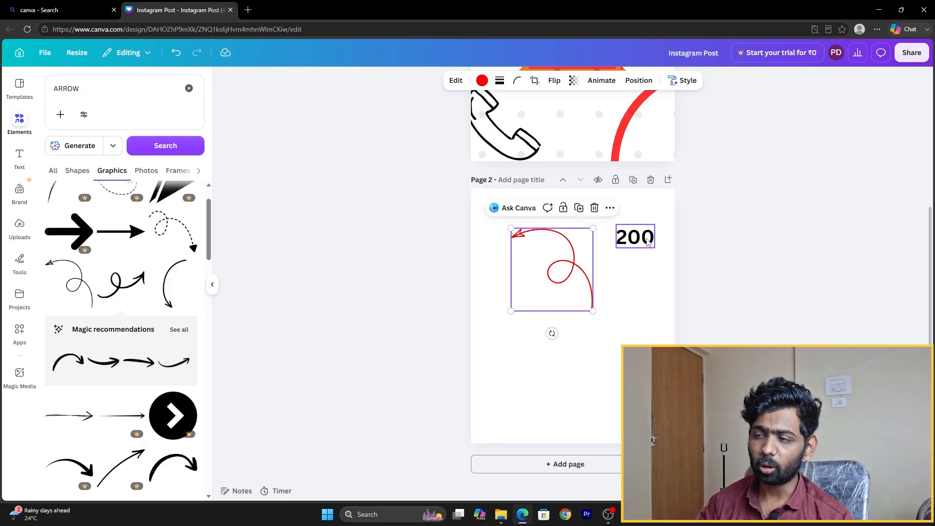
Step: Place the 200 heading at the upper left of page 2 and the red arrow to its right, pointing at it
left_click_drag(639, 236, 493, 249)
left_click_drag(522, 273, 561, 266)
left_click_drag(506, 260, 536, 238)
left_click(850, 270)
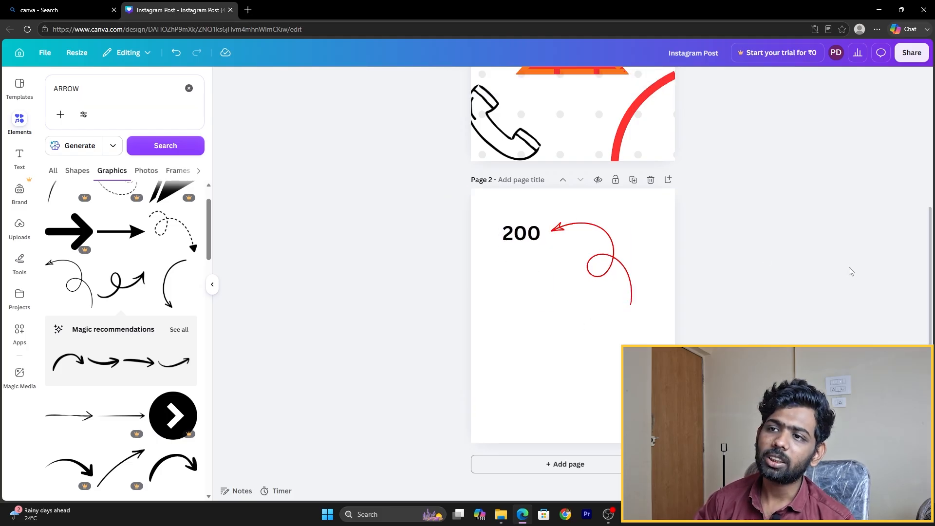
Step: Undo the repositioning of the 200 heading and the red arrow
left_click(526, 233)
key("ctrl+z")
key("ctrl+z")
key("ctrl+z")
key("ctrl+z")
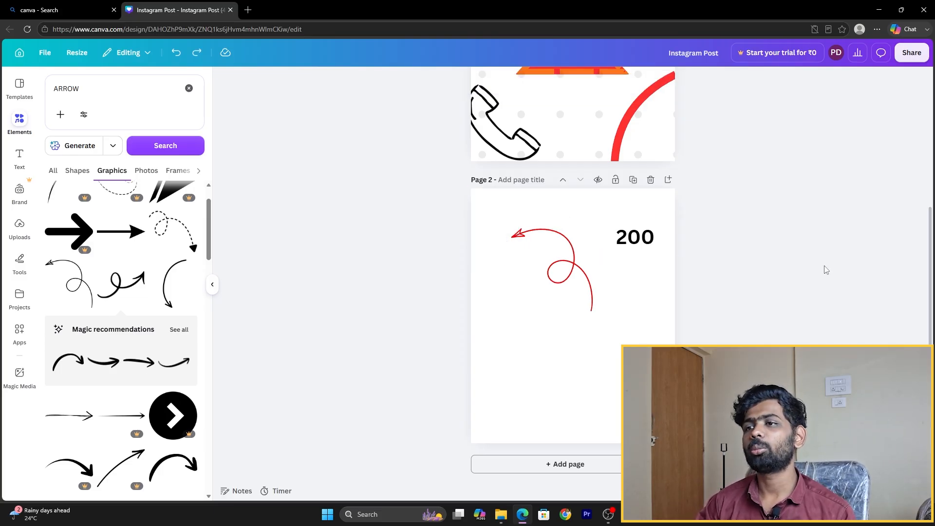
Step: Flip the red looping arrow horizontally and move it closer so that it points at the 200 heading
left_click(530, 268)
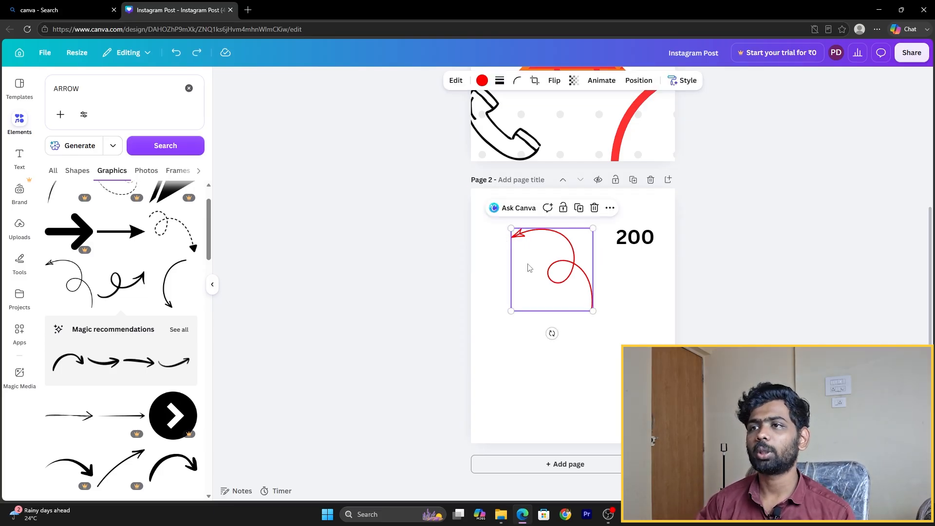
left_click(553, 82)
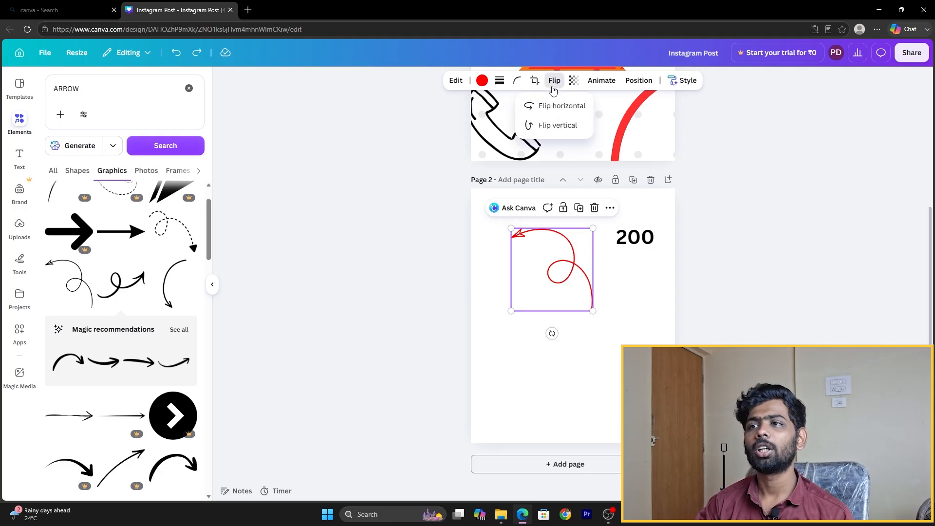
left_click(574, 109)
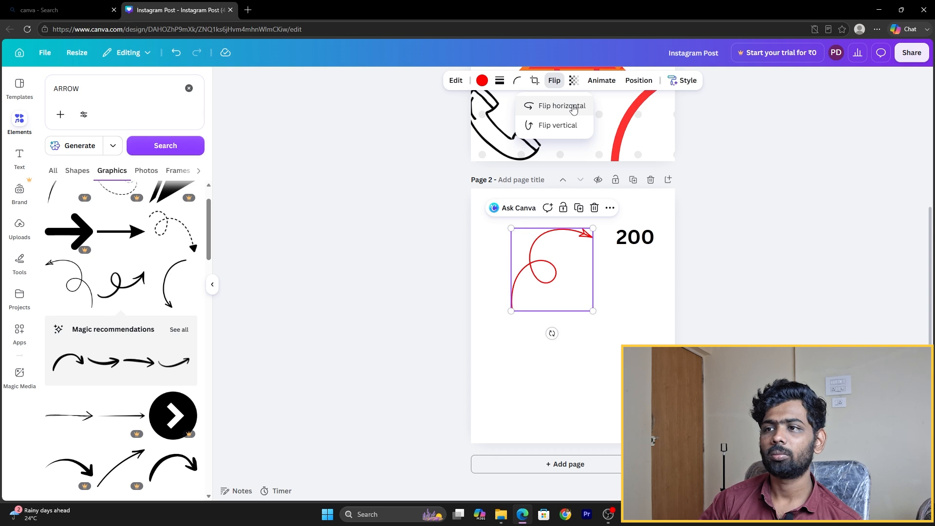
left_click(707, 316)
left_click(707, 316)
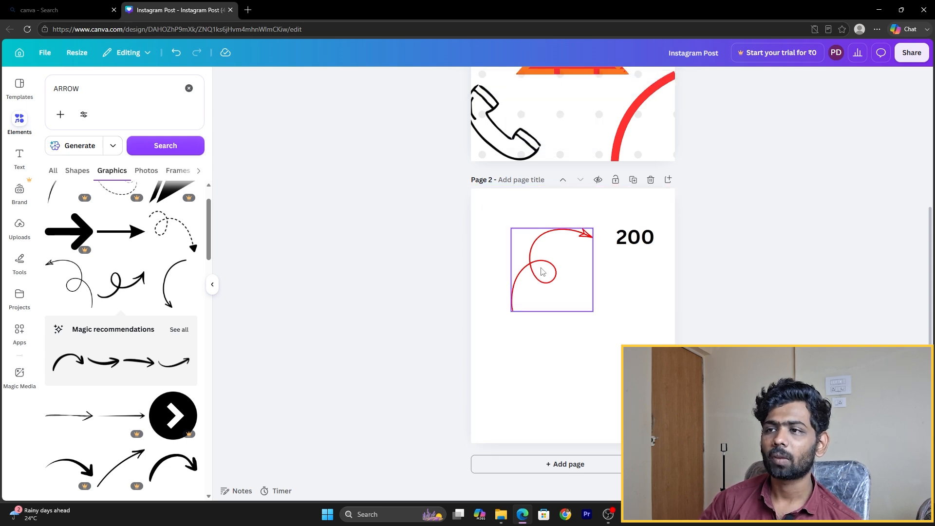
left_click_drag(544, 273, 554, 279)
left_click(799, 278)
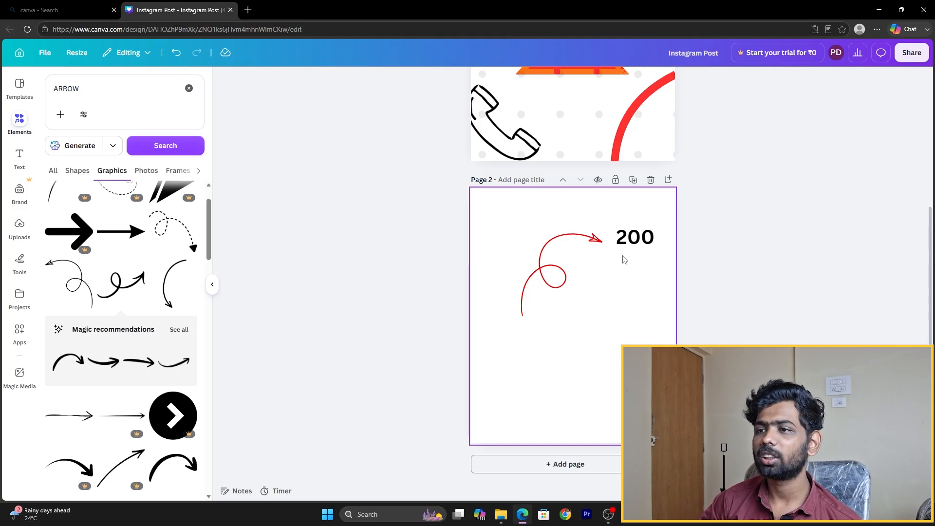
Step: Rotate the red arrow slightly counterclockwise and move its tip right beside the 200 heading
left_click(559, 309)
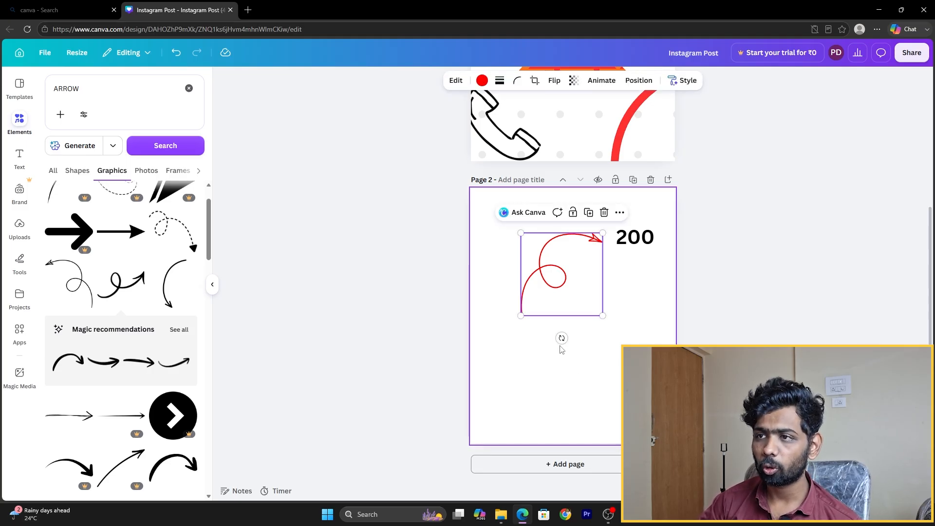
left_click_drag(562, 338, 574, 336)
left_click_drag(575, 281, 586, 283)
left_click(747, 317)
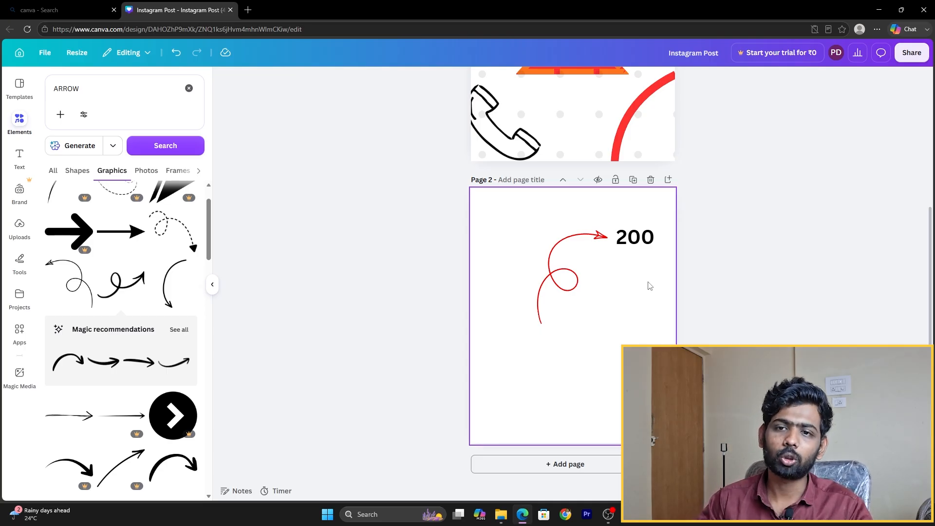
Step: Delete the red arrow from page 2 and clear the ARROW element search, ready for another search term
left_click(577, 285)
key("Delete")
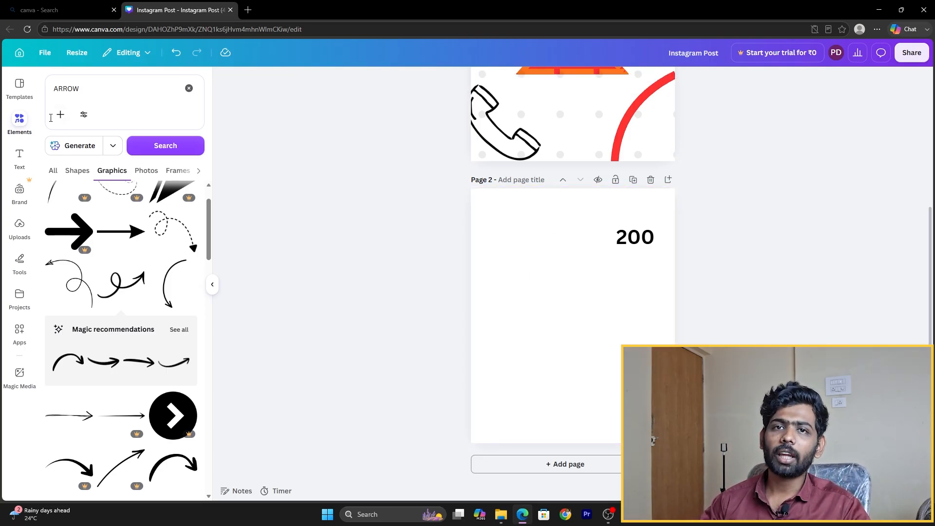
left_click(189, 89)
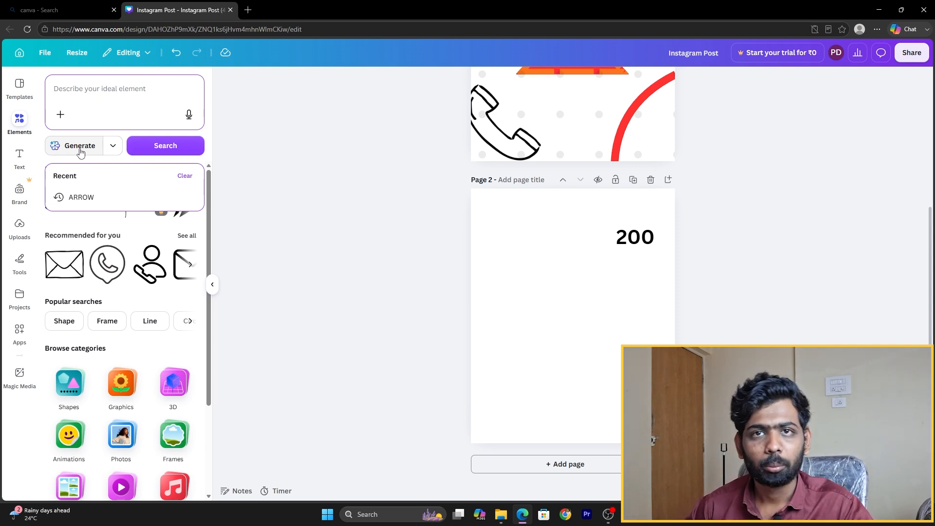
left_click(104, 98)
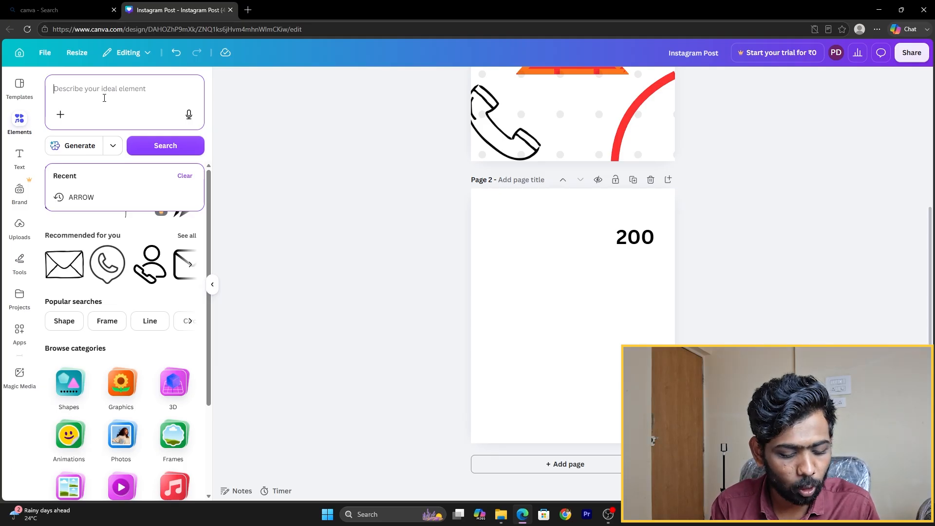
Step: Enter ARROW as the element search term, dismiss the suggestions and look through the element categories
type("ARROW")
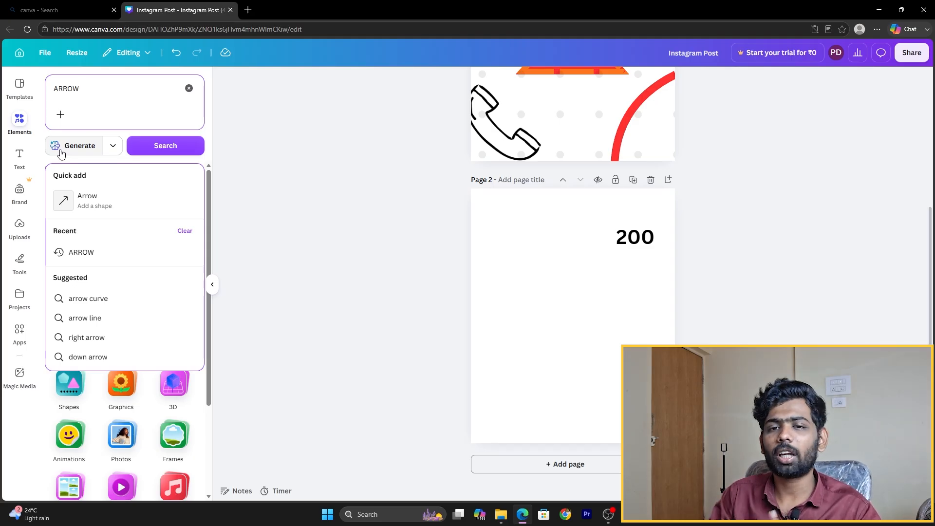
left_click(234, 351)
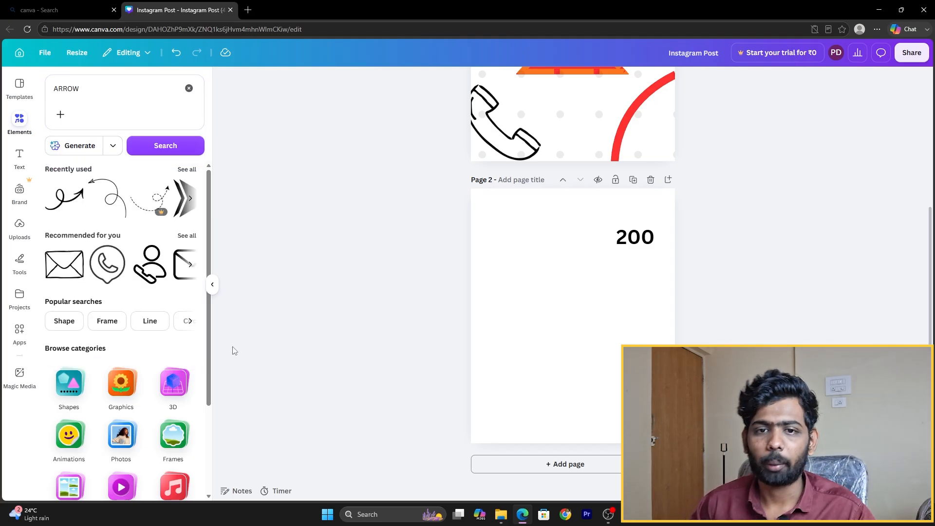
scroll(164, 338, "down", 2)
scroll(156, 350, "up", 2)
scroll(147, 366, "down", 1)
scroll(148, 366, "down", 2)
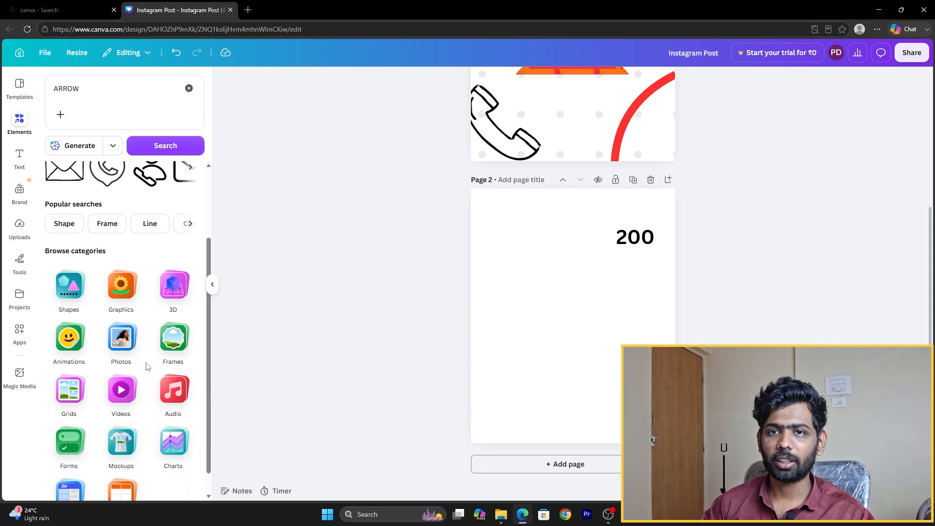
Step: Search the elements library for RECTANGLE instead, look through the results and clear the search
left_click(189, 88)
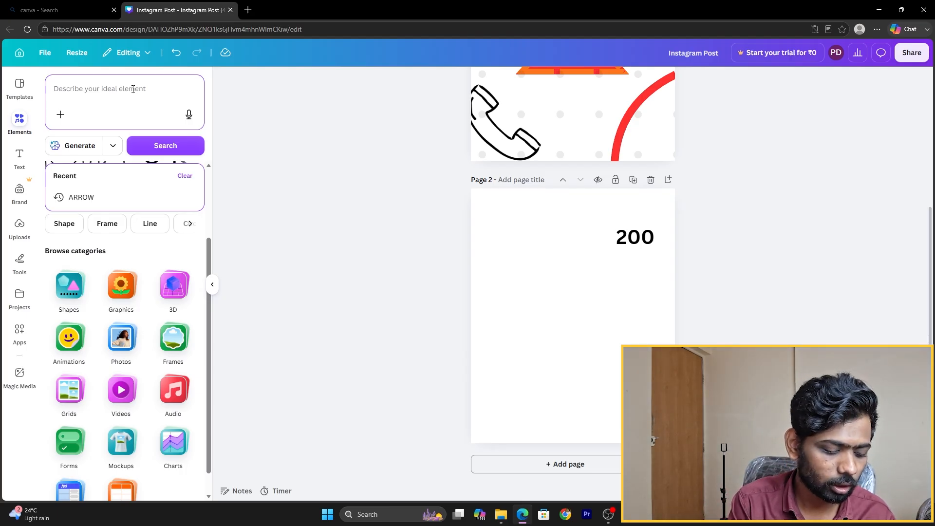
type("RECTANGLE")
key("Return")
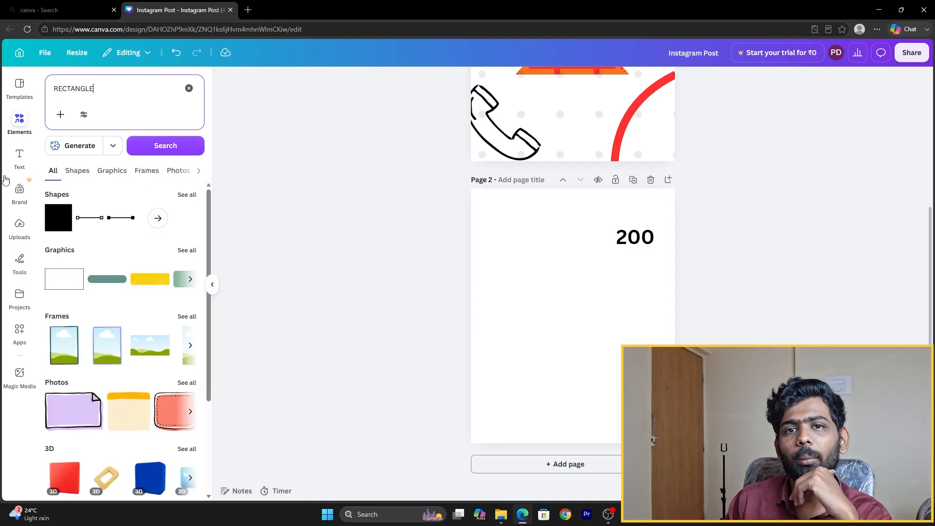
scroll(104, 293, "down", 2)
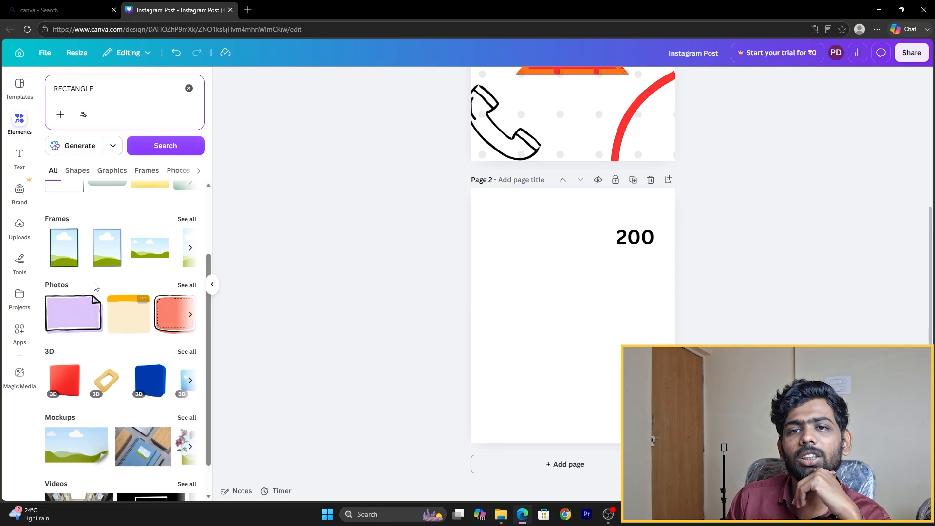
scroll(111, 341, "up", 2)
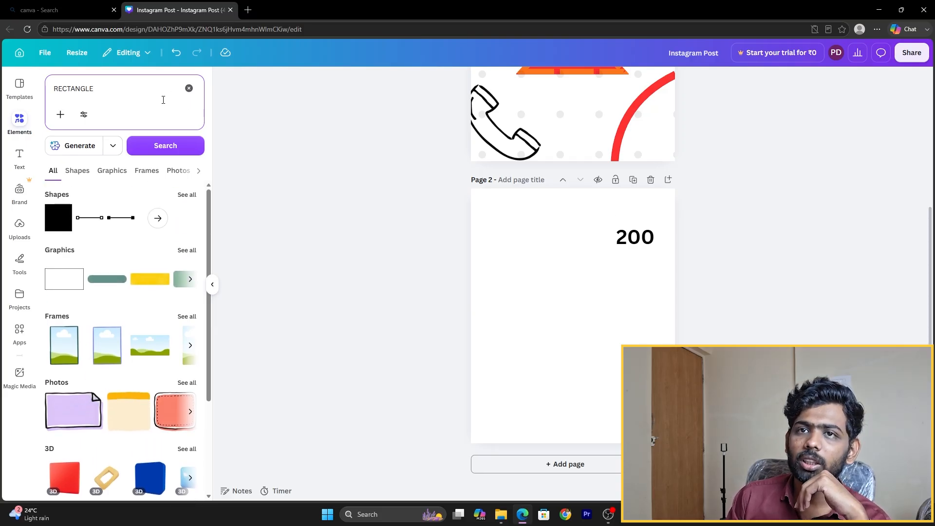
left_click(189, 89)
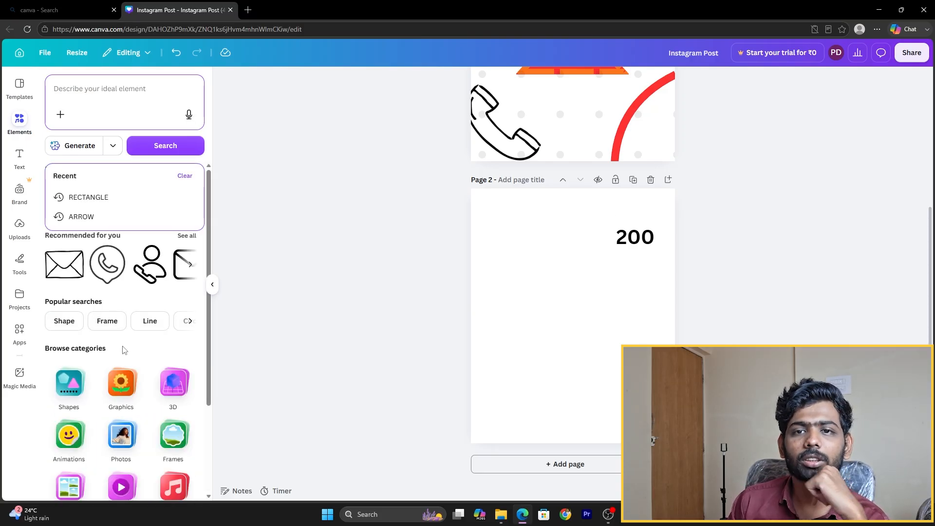
Step: Open the Shapes category of the elements library and look through its shape groups
scroll(124, 350, "down", 3)
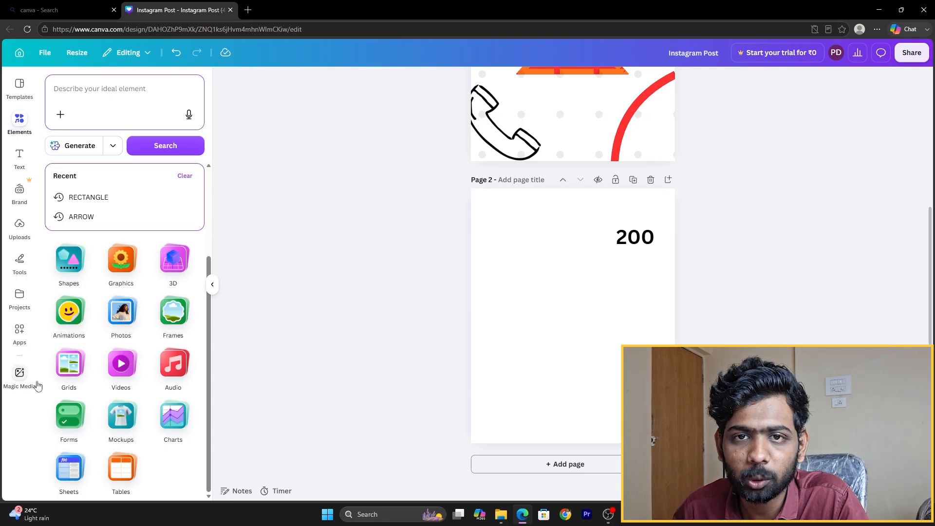
left_click(69, 261)
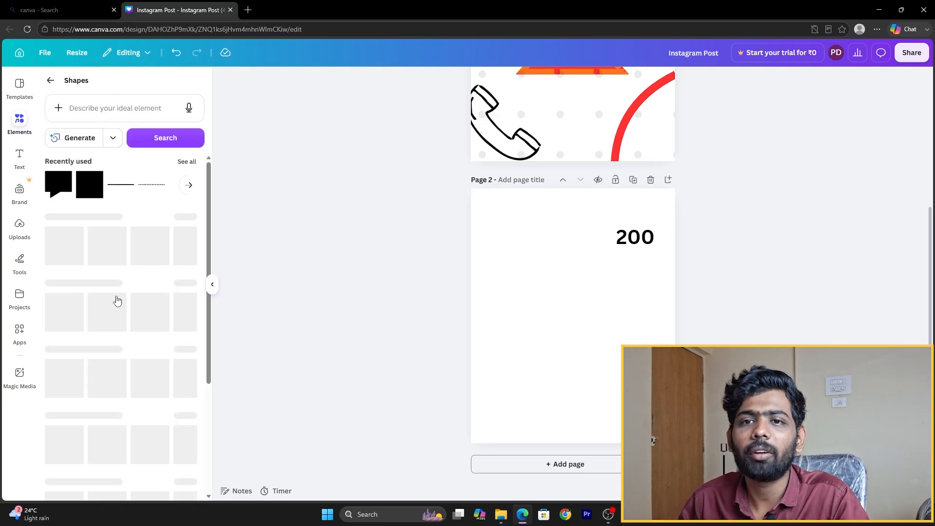
scroll(130, 330, "down", 10)
scroll(142, 330, "down", 1)
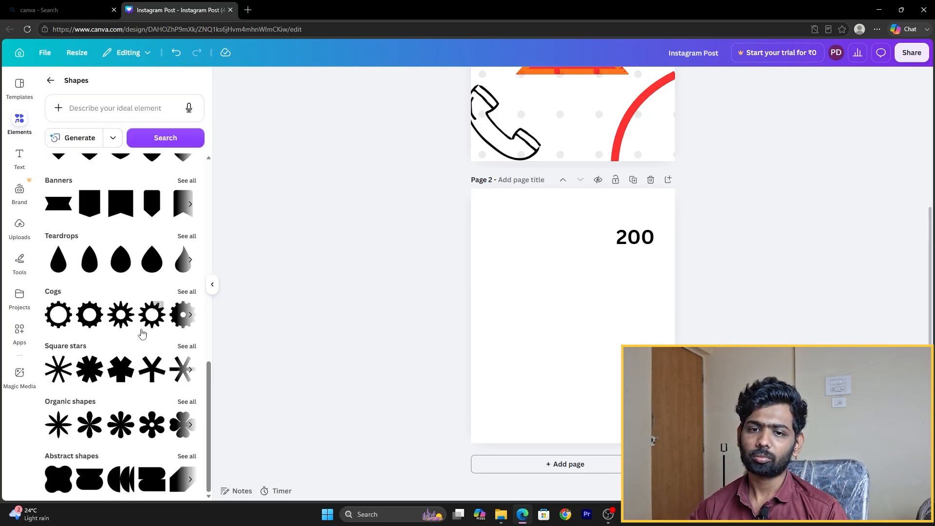
scroll(135, 399, "up", 8)
scroll(136, 400, "up", 3)
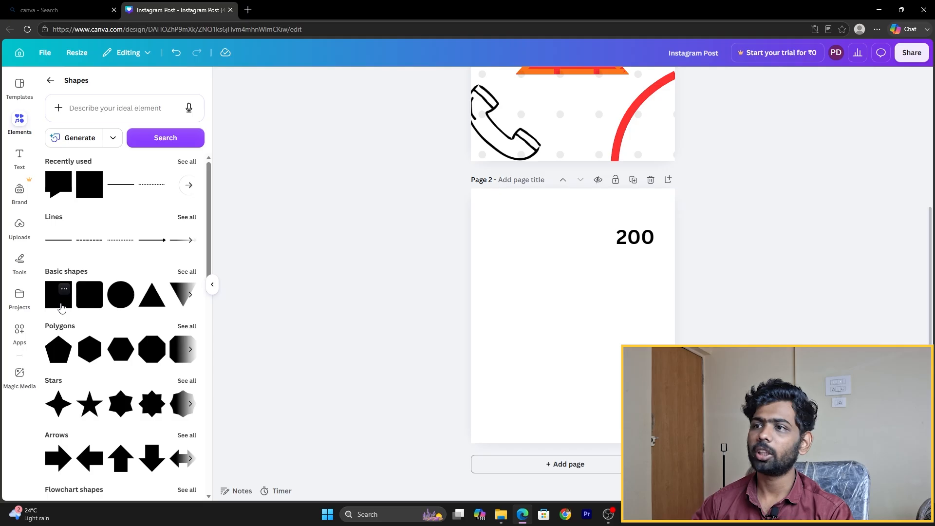
Step: Add the basic square shape to page 2 and move the 200 heading onto it
left_click(61, 307)
left_click(674, 292)
left_click(641, 245)
left_click_drag(641, 245, 582, 315)
Step: Shrink the red square from its edges into a small rectangle that closely frames the 200 heading
left_click(575, 340)
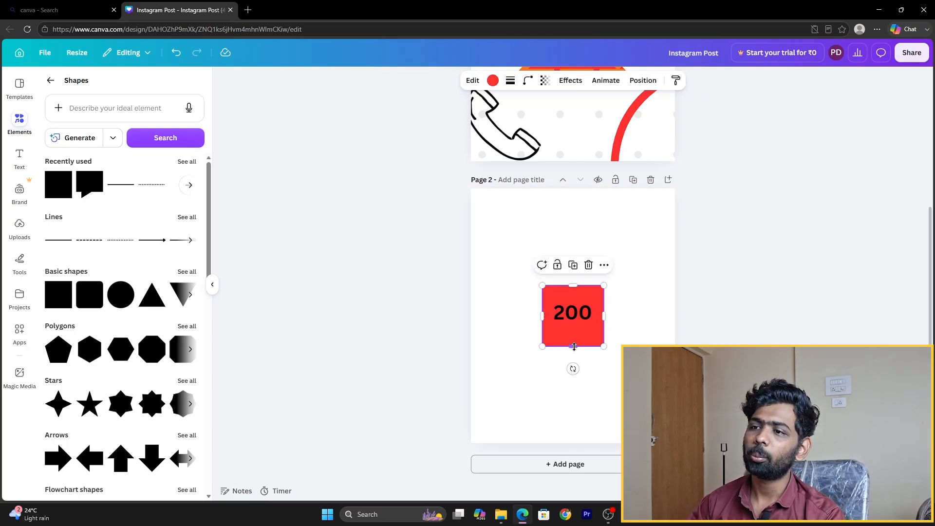
left_click_drag(575, 340, 574, 322)
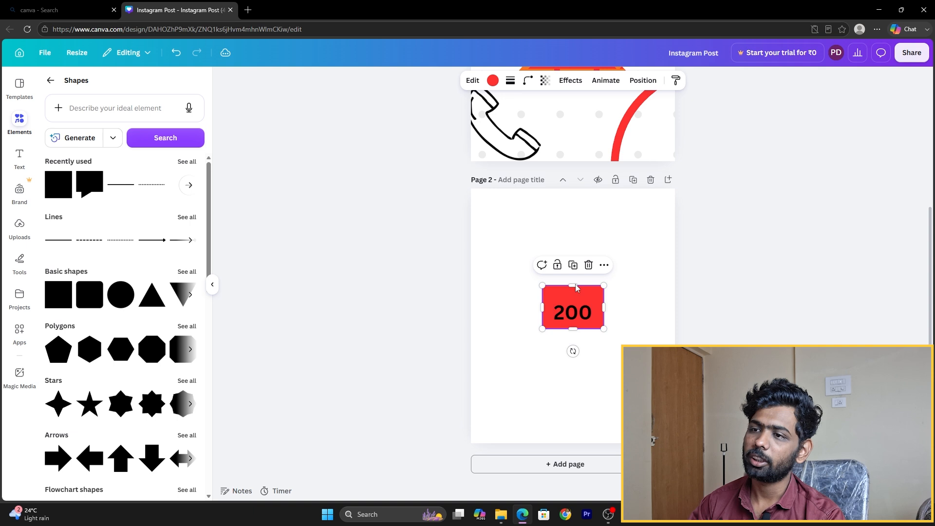
left_click_drag(575, 288, 570, 327)
left_click(722, 344)
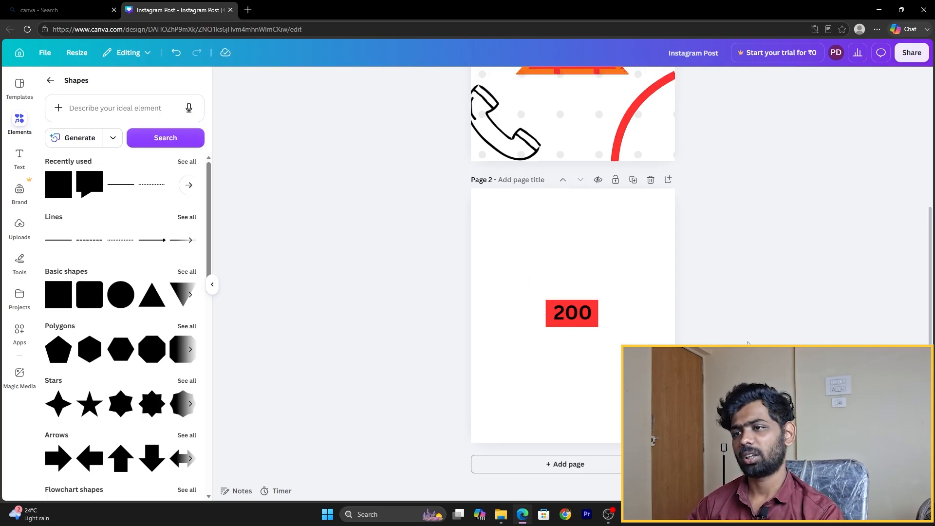
Step: Nudge the 200 heading slightly down to centre it vertically in the red rectangle
left_click(586, 325)
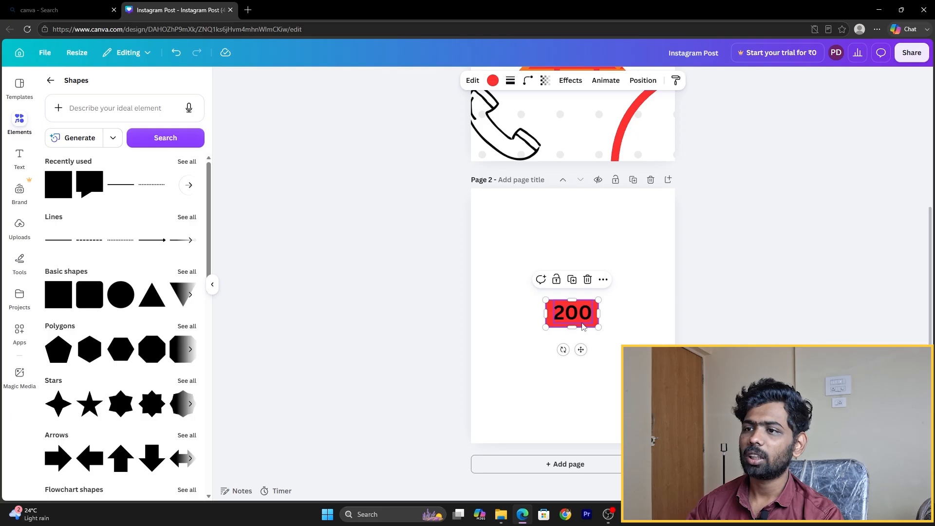
left_click(660, 327)
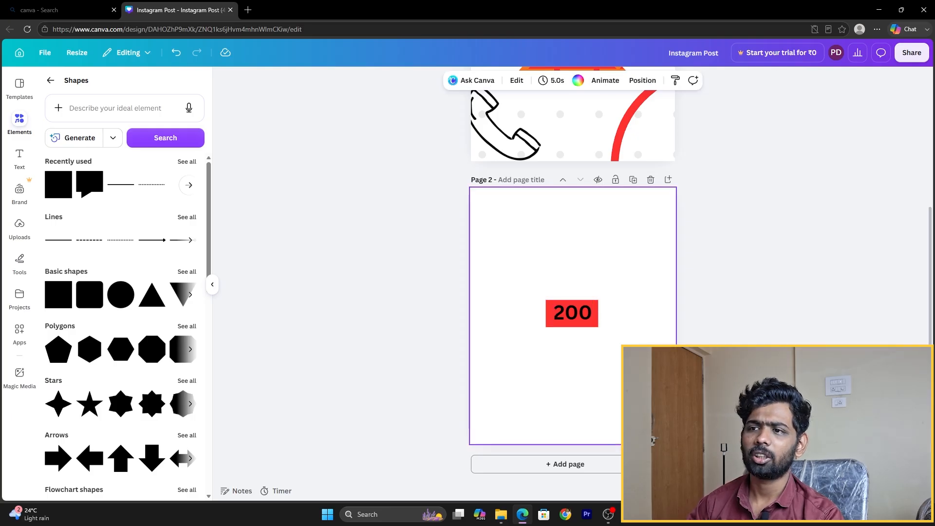
left_click(568, 314)
left_click_drag(568, 316, 568, 318)
left_click(707, 337)
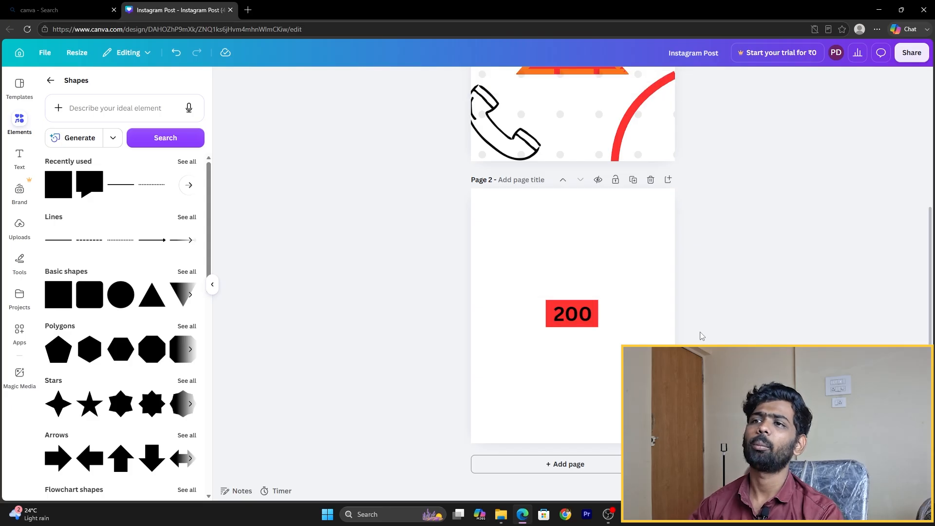
Step: Change the rectangle's fill behind the 200 heading to a custom bright yellow
left_click(552, 323)
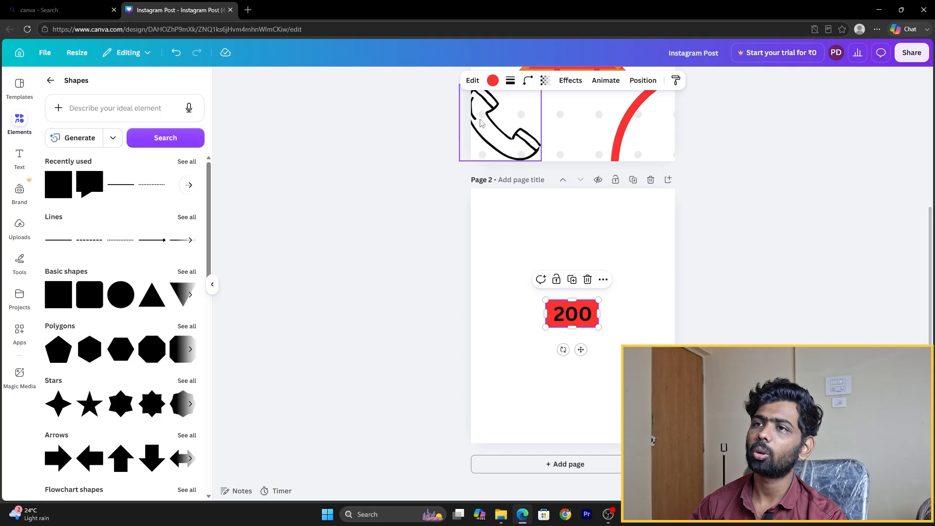
left_click(493, 82)
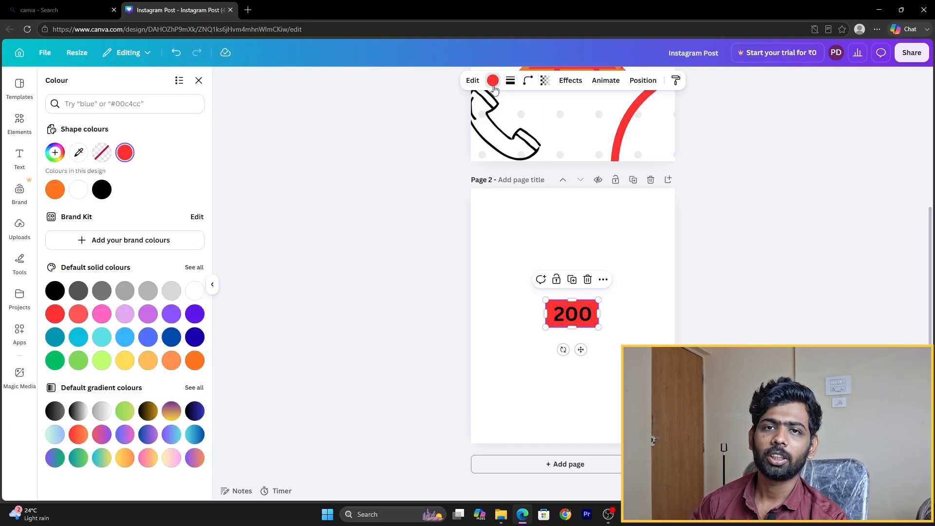
left_click(55, 152)
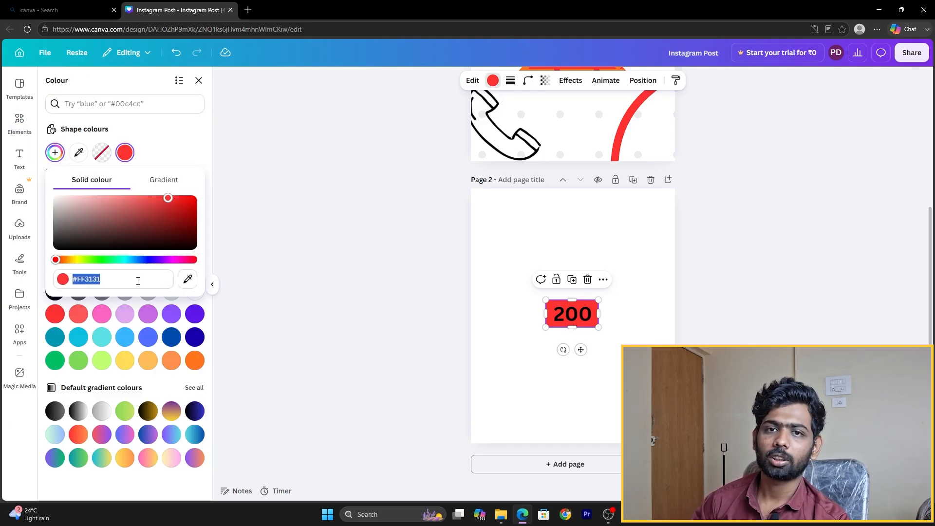
left_click(76, 259)
left_click_drag(173, 217, 226, 194)
left_click(757, 300)
left_click(710, 311)
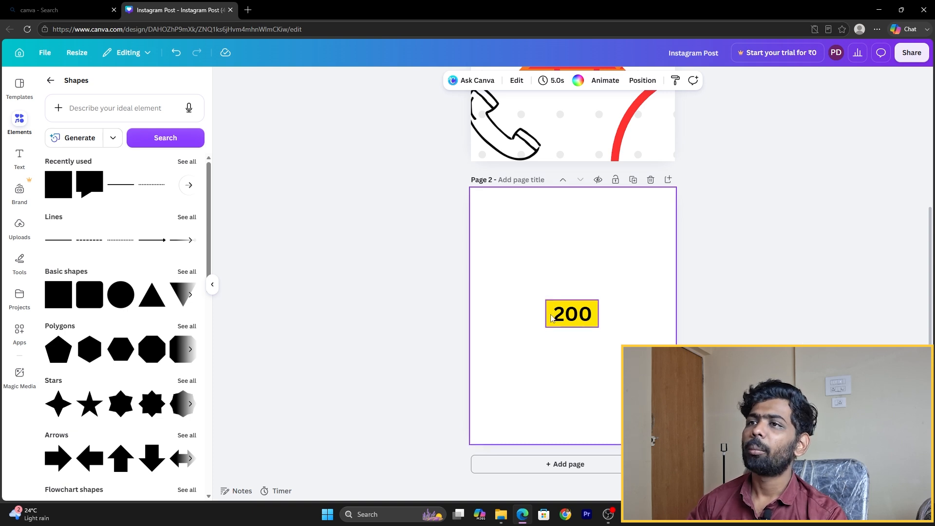
left_click(568, 323)
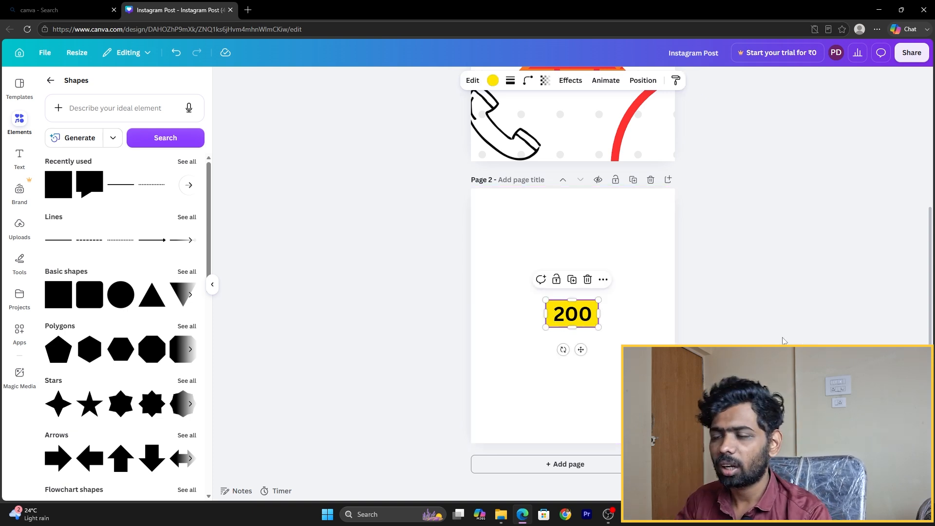
left_click(590, 348)
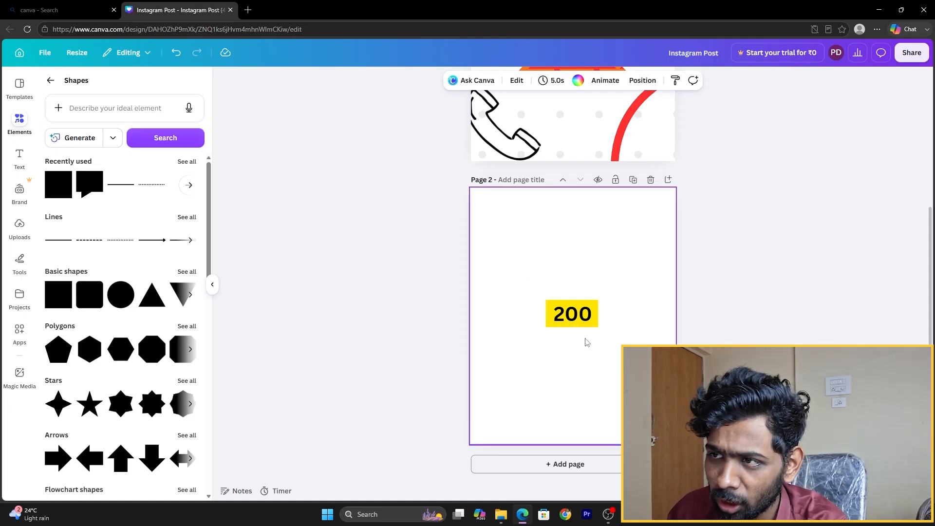
left_click(590, 342)
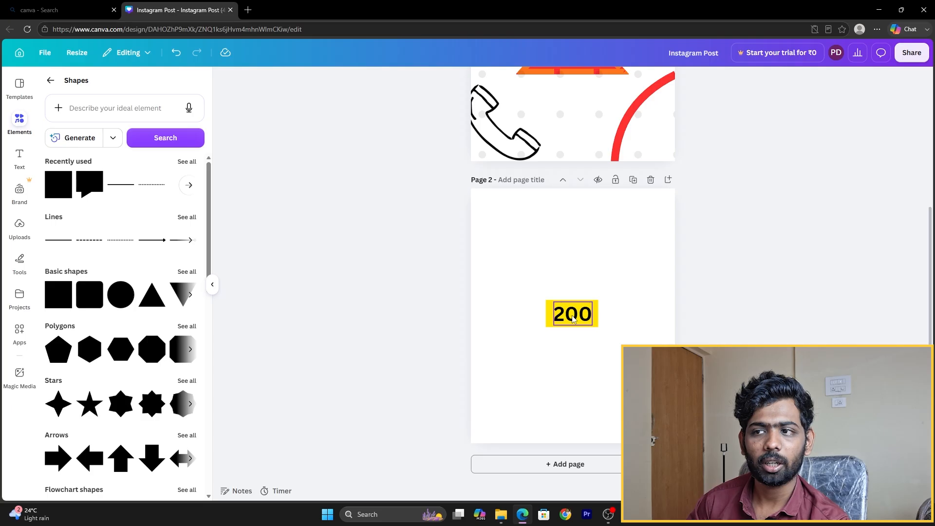
left_click(594, 327)
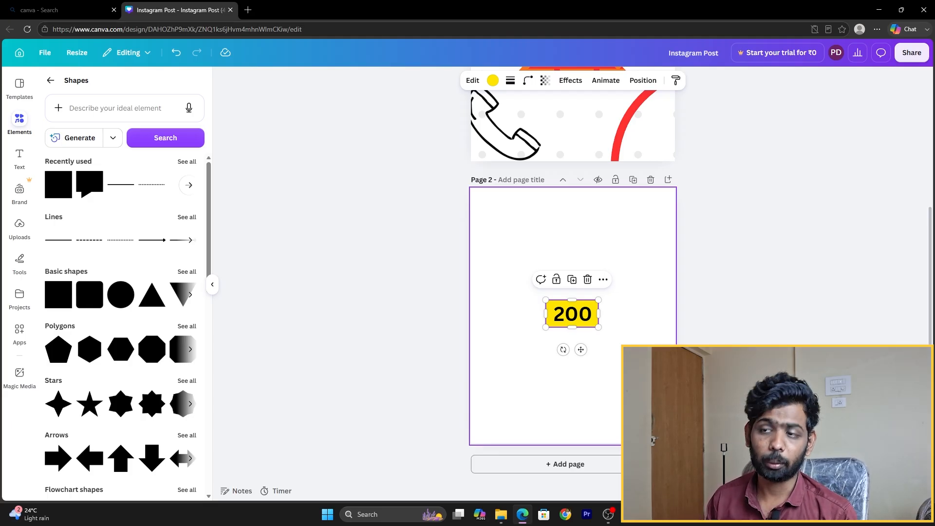
key("Escape")
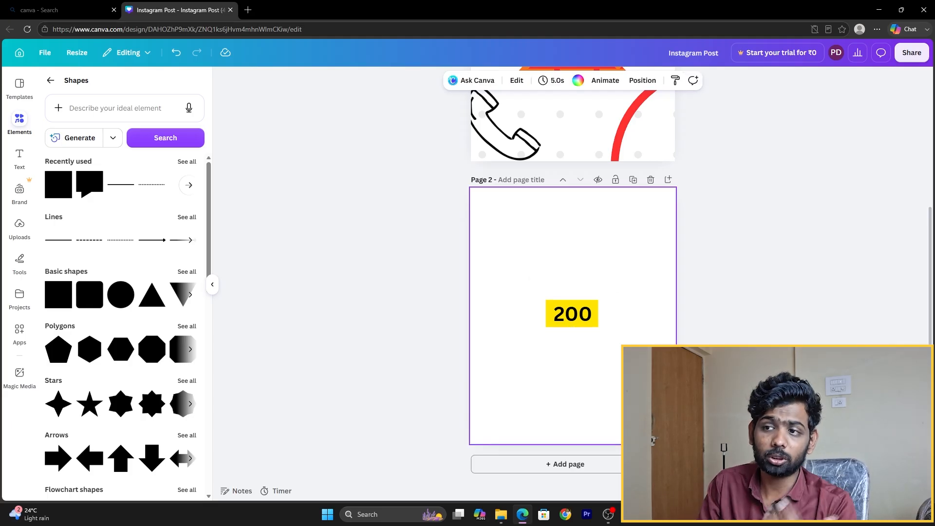
Step: Give the yellow rectangle a solid border with a stroke weight of 4
left_click(547, 324)
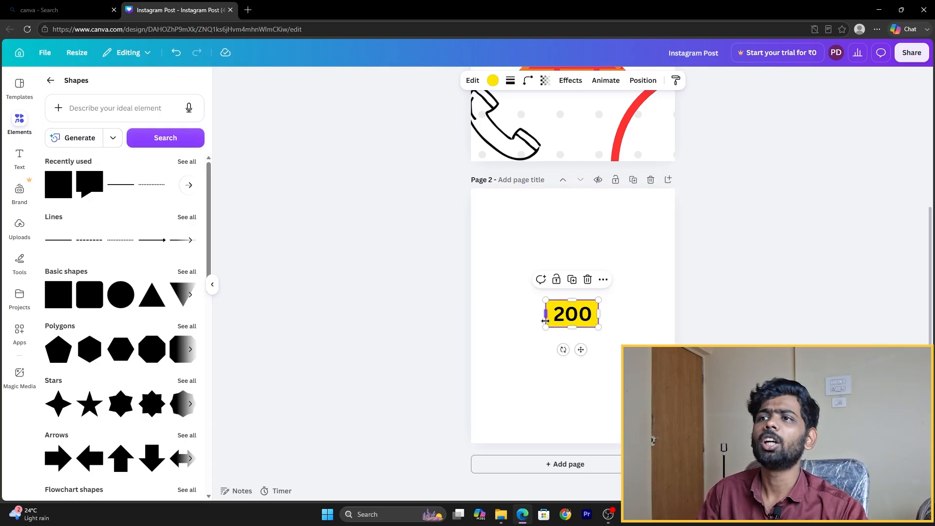
left_click(511, 82)
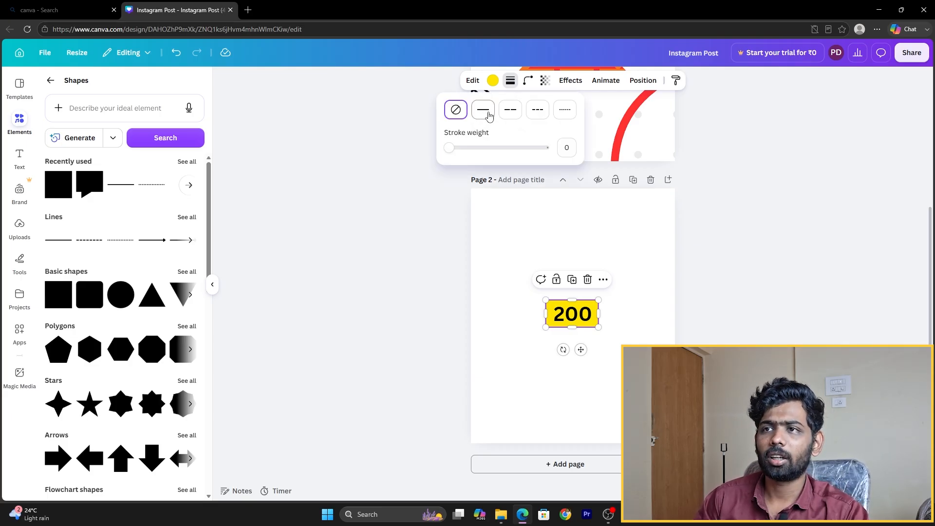
left_click(483, 110)
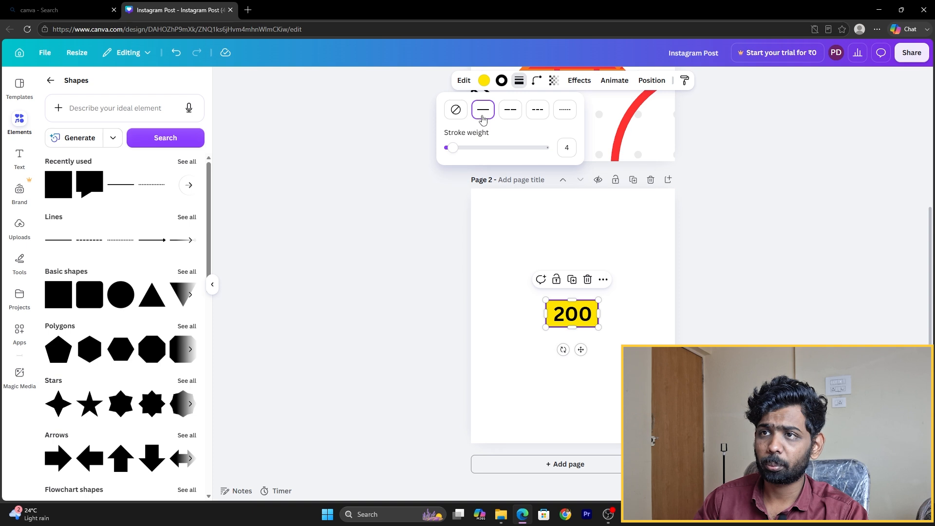
left_click(603, 279)
left_click(685, 308)
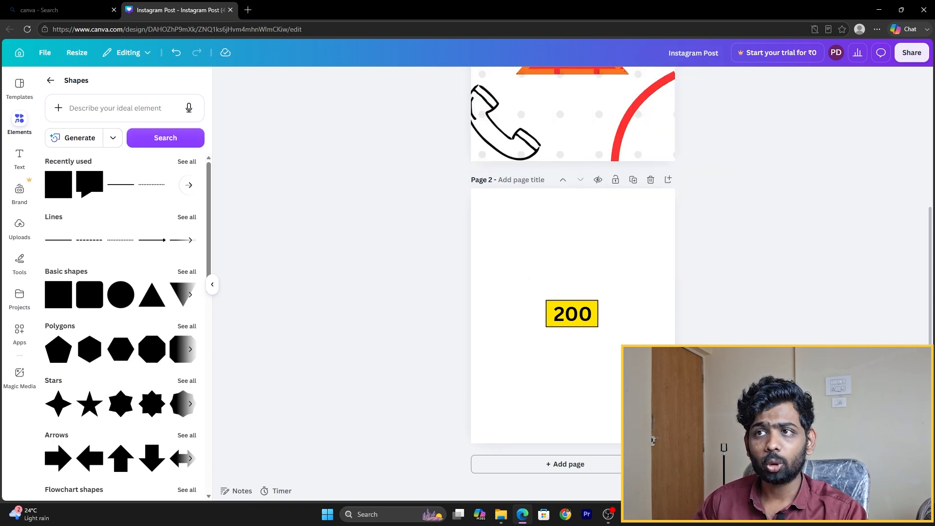
Step: Change the border of the yellow rectangle behind the 200 heading to the short-dashed line style
left_click(595, 313)
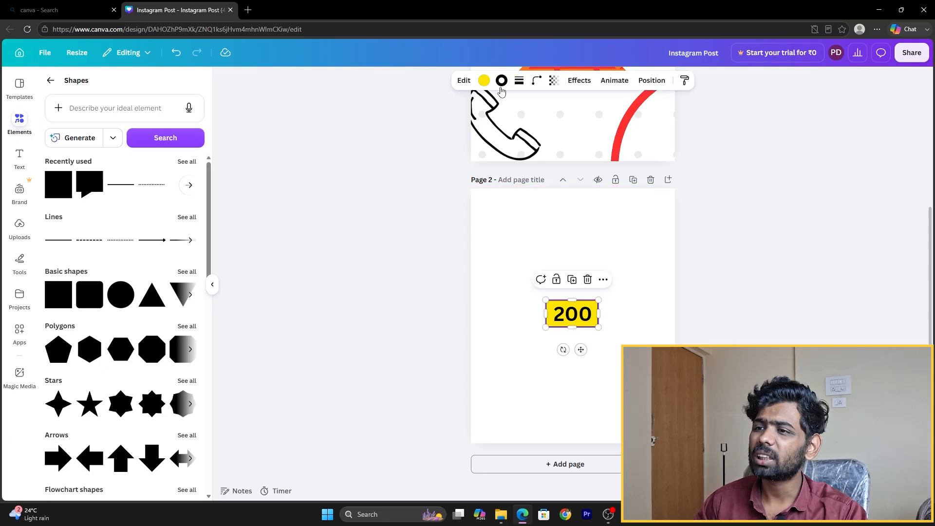
left_click(640, 229)
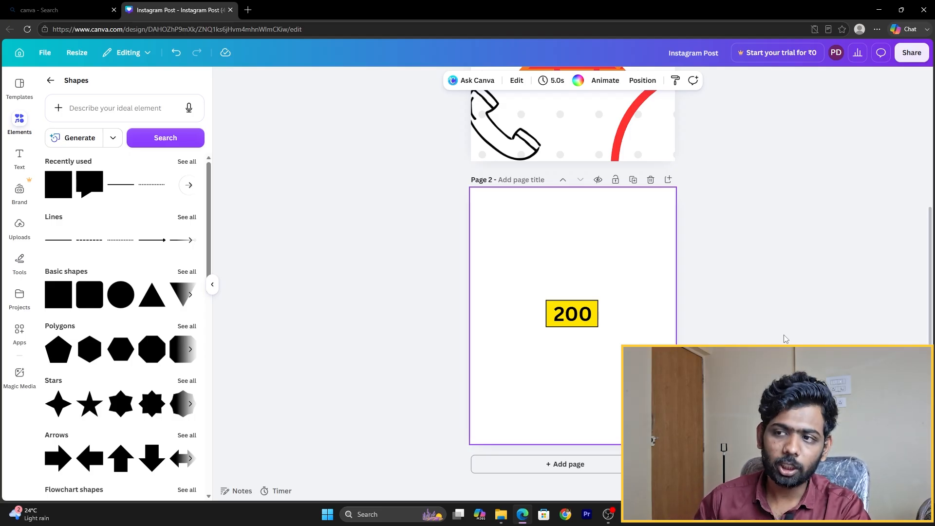
left_click(555, 315)
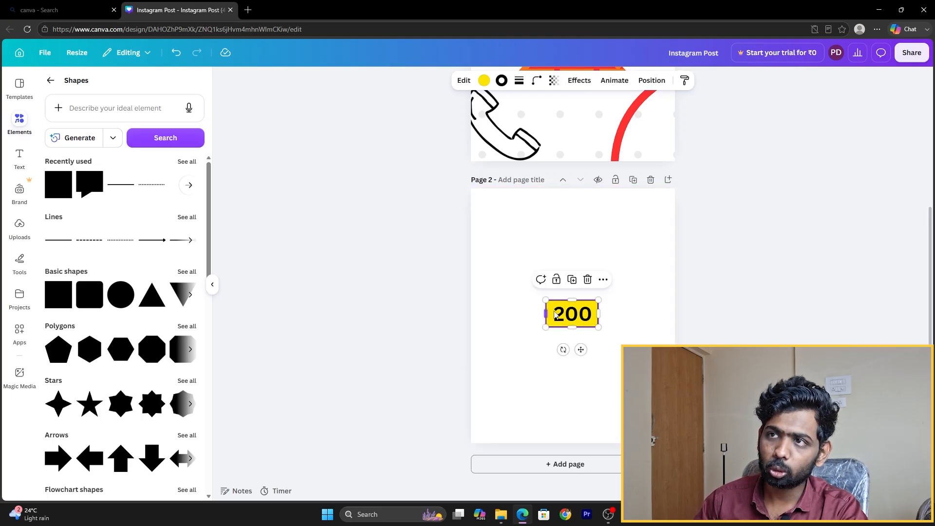
left_click(502, 82)
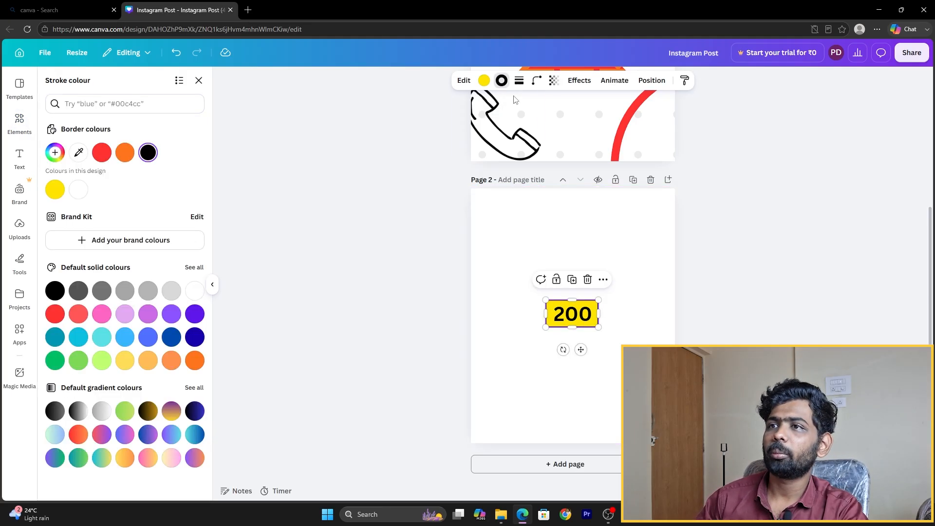
left_click(519, 80)
left_click(520, 115)
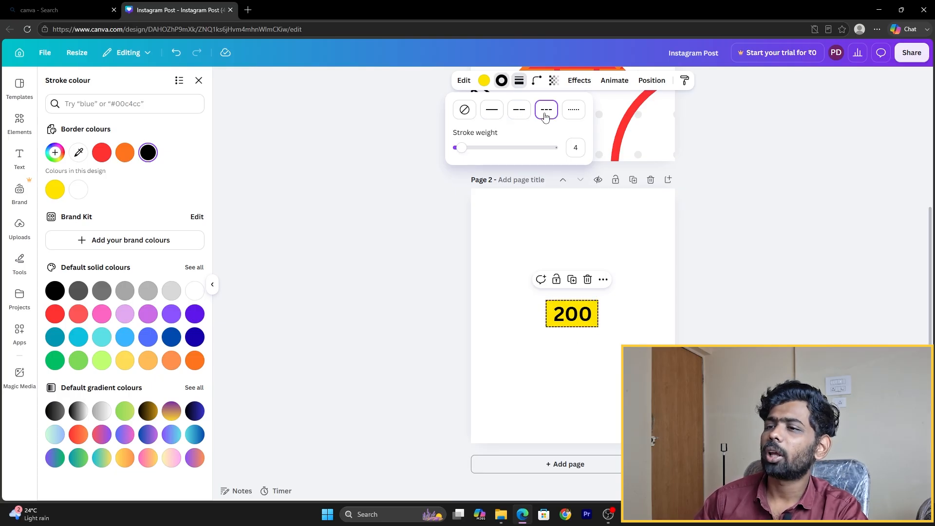
left_click(635, 234)
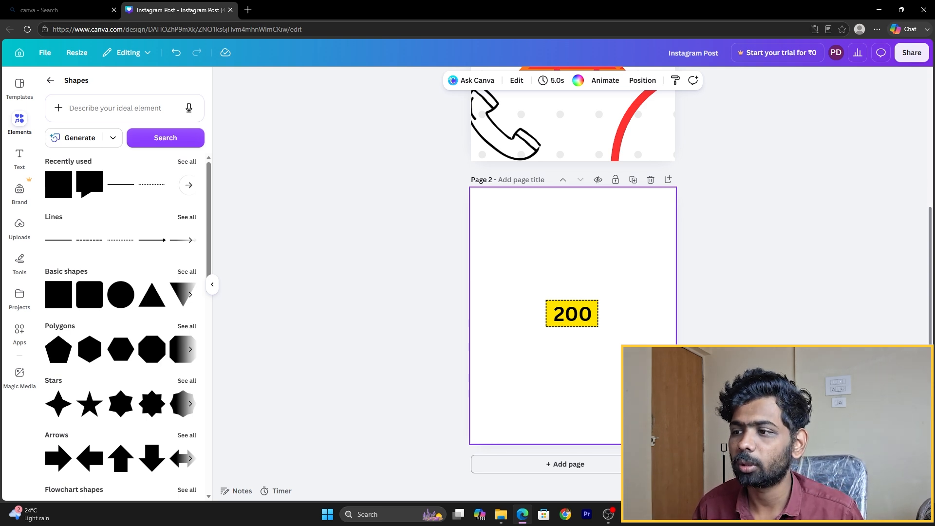
Step: Examine the rectangle's dashed border up close and review its available border styles and stroke weight setting
scroll(573, 274, "up", 12)
scroll(573, 274, "down", 5)
scroll(573, 273, "down", 3)
scroll(572, 273, "up", 1)
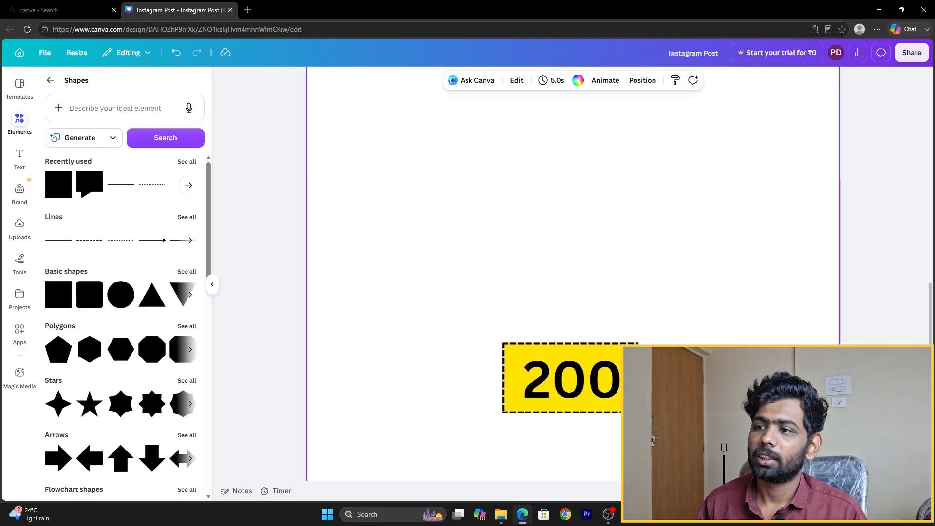
left_click(546, 375)
left_click(520, 80)
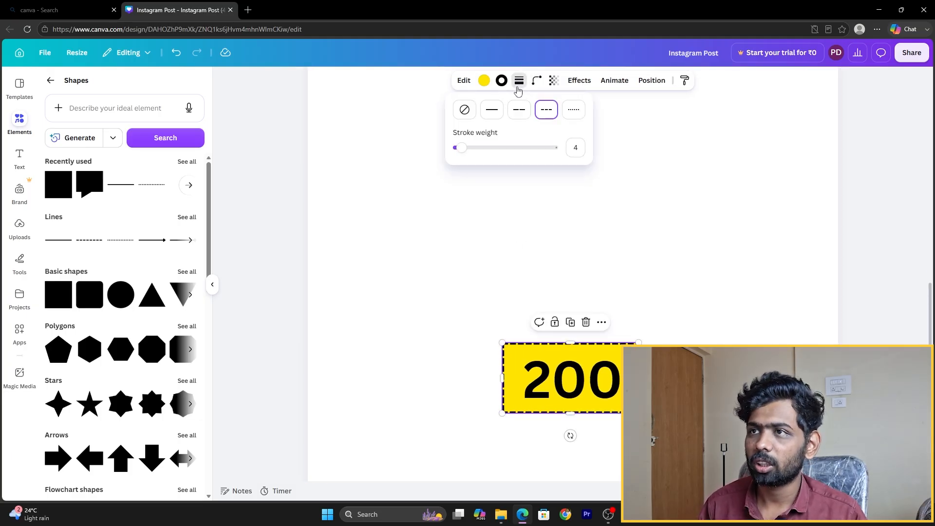
left_click(685, 140)
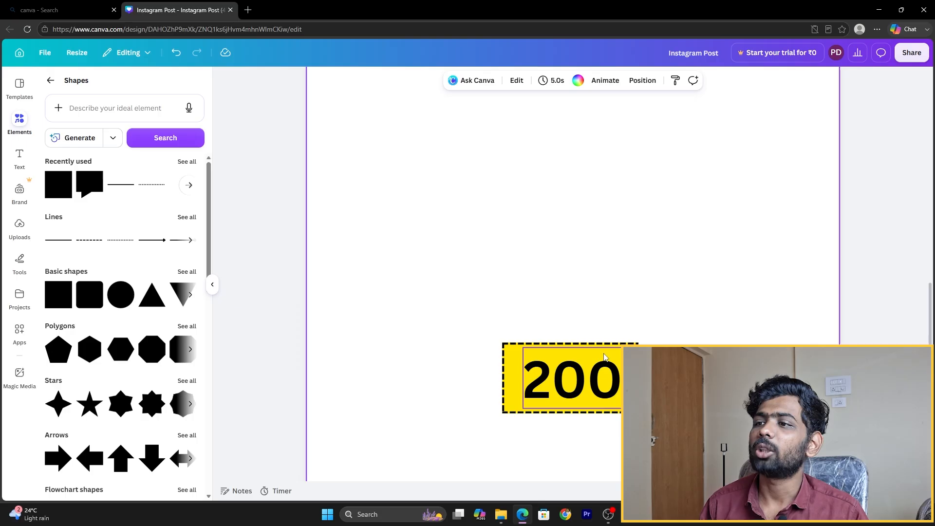
Step: Try out the corner rounding on the yellow rectangle and set it back to 0
left_click(629, 375)
left_click(538, 87)
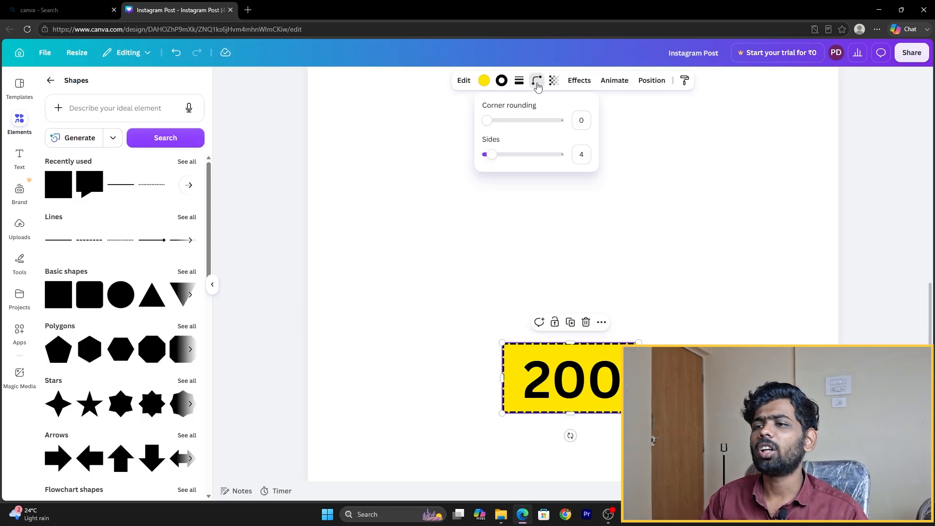
left_click(654, 234)
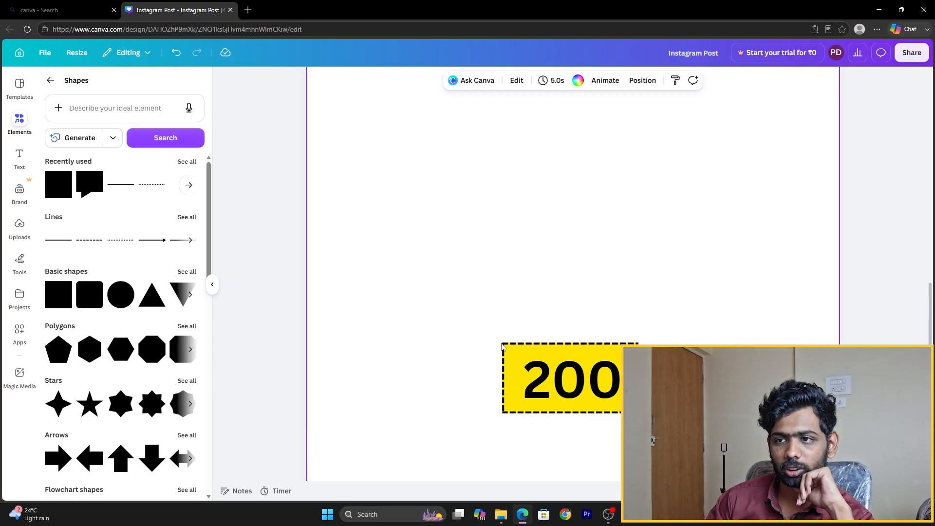
left_click(650, 426)
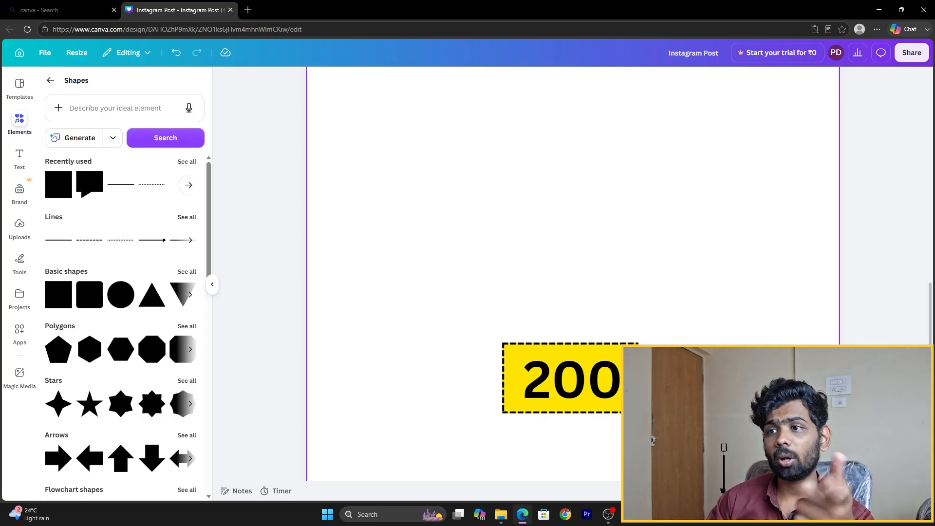
left_click(569, 341)
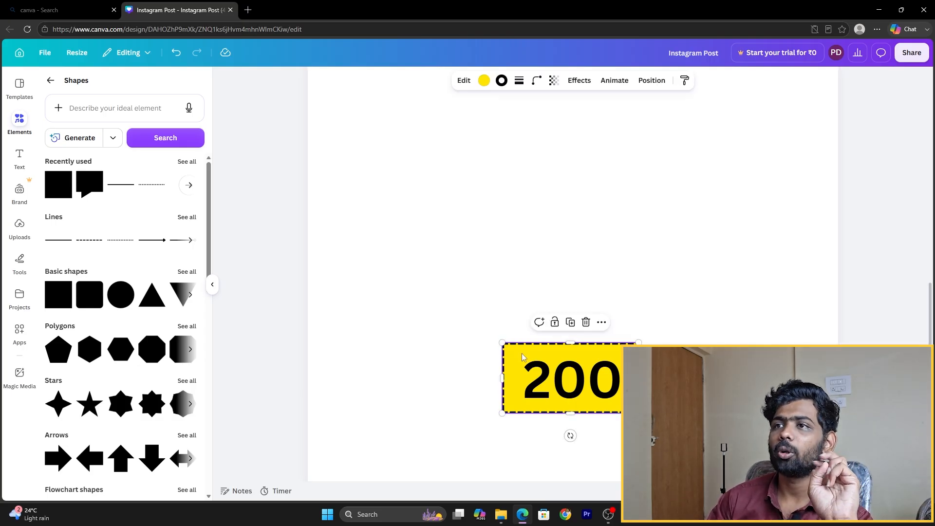
left_click(537, 81)
left_click_drag(488, 121, 463, 146)
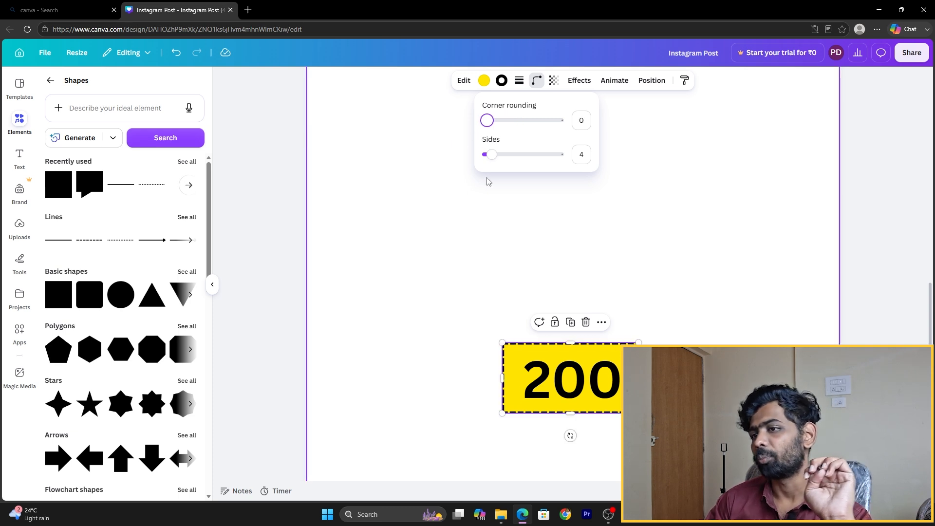
left_click(464, 146)
left_click(616, 409)
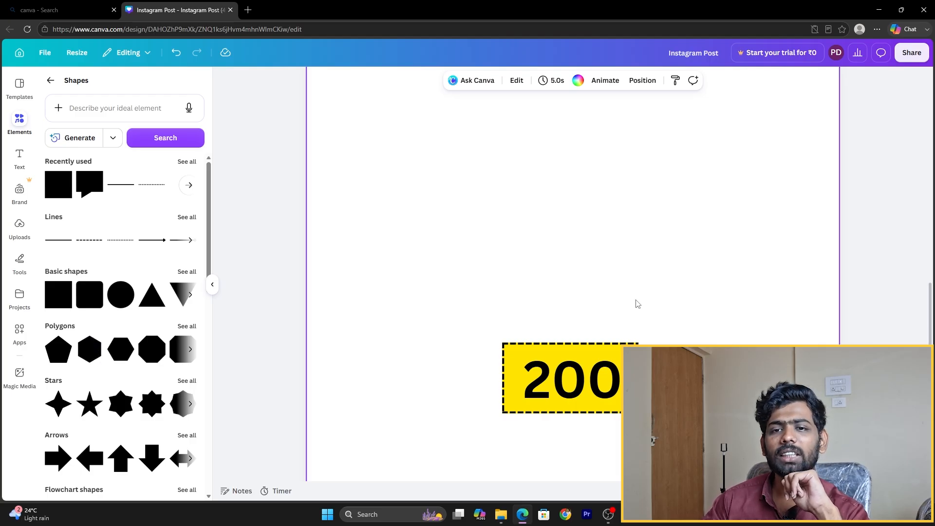
Step: Add a hexagon from the polygon shapes above and left of the 200 rectangle and give it a solid border
left_click(92, 349)
left_click_drag(605, 323, 488, 125)
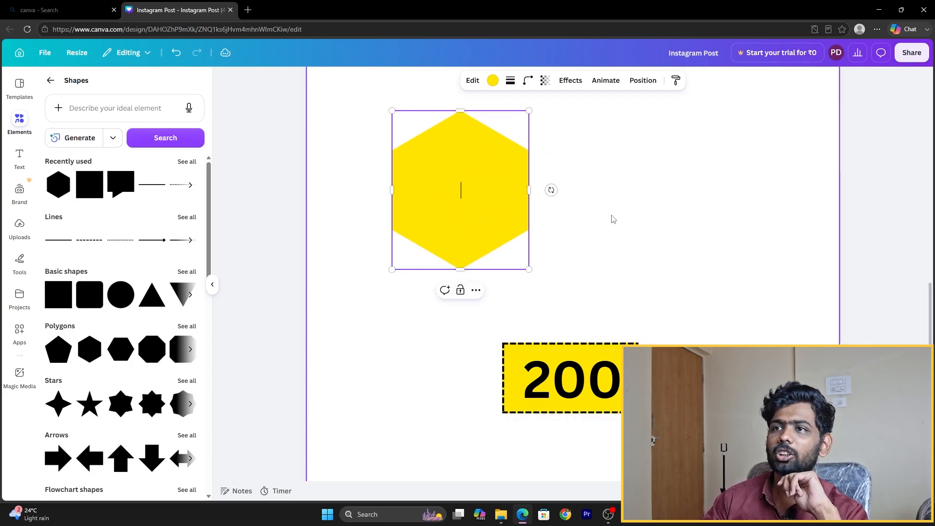
left_click(511, 80)
left_click(484, 110)
left_click(461, 183)
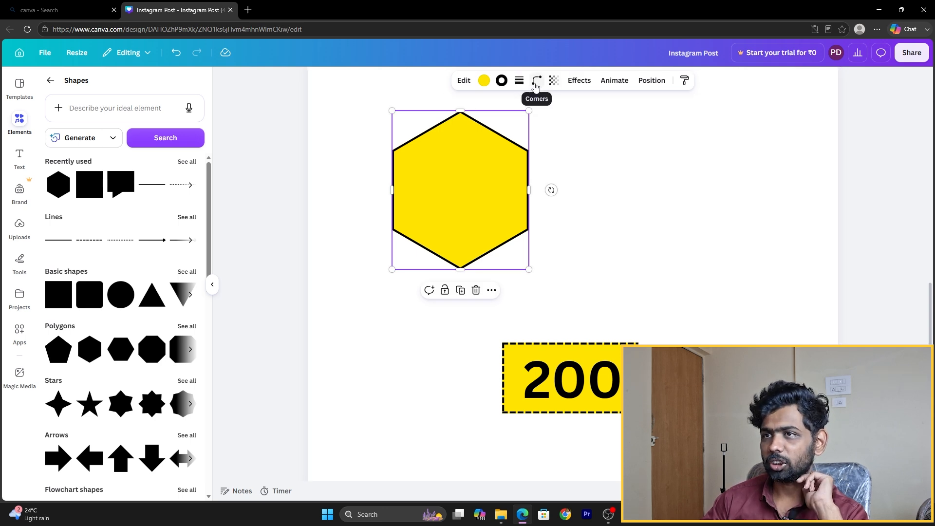
Step: Set the hexagon's corner rounding to 16
left_click(537, 81)
left_click_drag(488, 120, 497, 121)
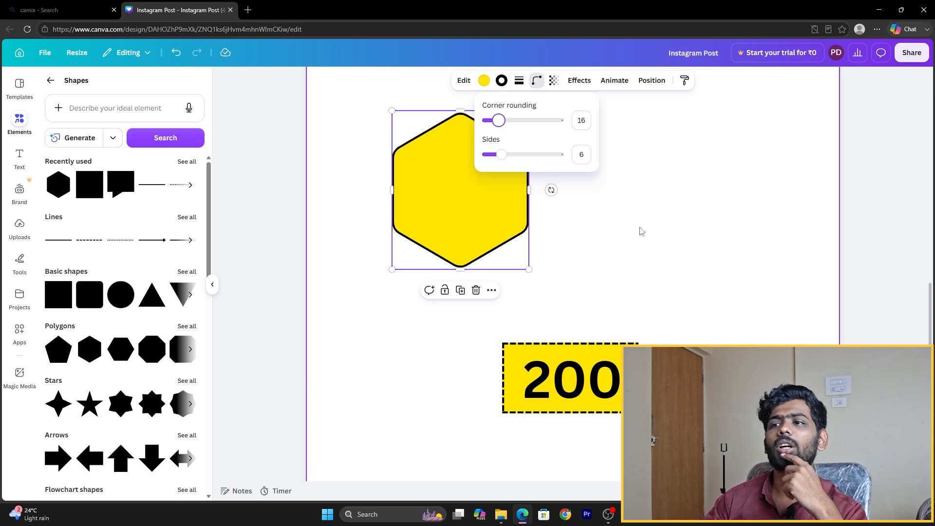
left_click(653, 258)
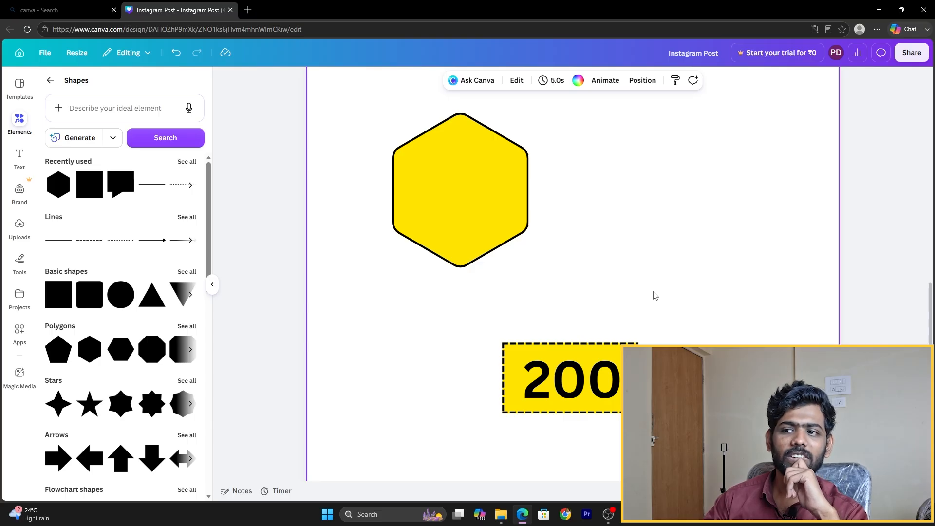
Step: Try placing the 200 heading in the centre of the hexagon and undo the move
left_click_drag(570, 380, 463, 192)
left_click(745, 288)
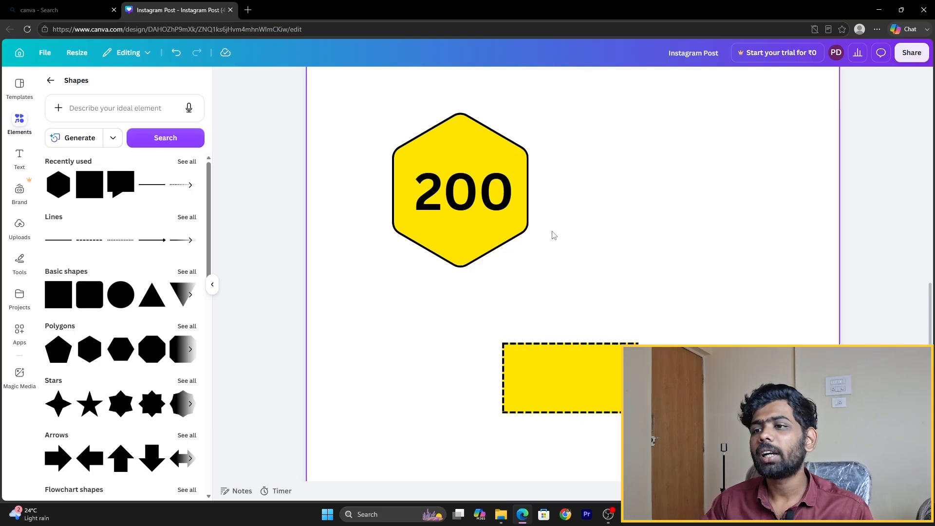
key("ctrl+z")
left_click(587, 285)
Step: Set the corner rounding of the dashed yellow rectangle behind the 200 heading to 19
left_click(621, 373)
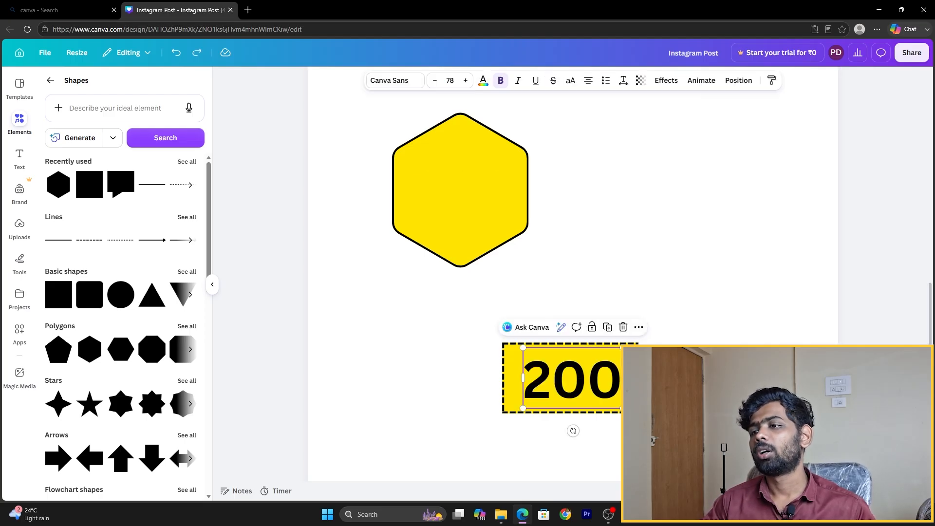
left_click(631, 377)
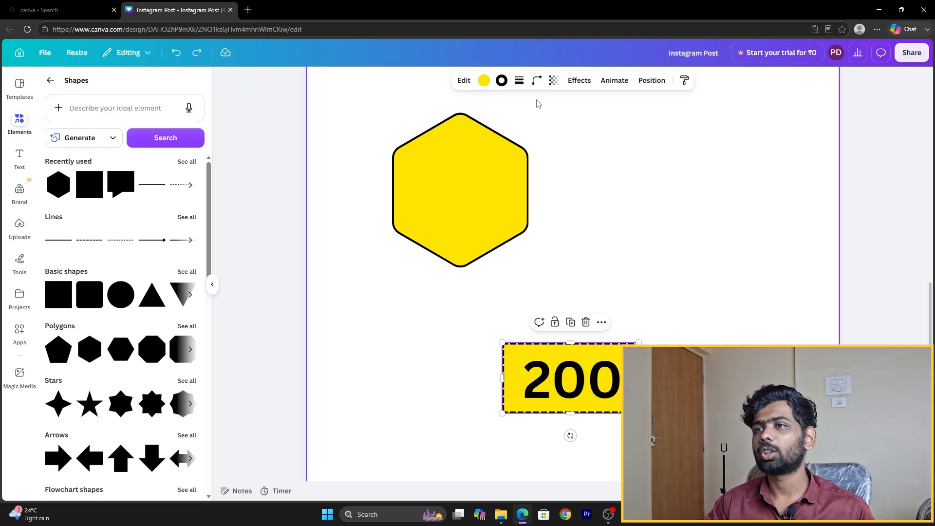
left_click(542, 83)
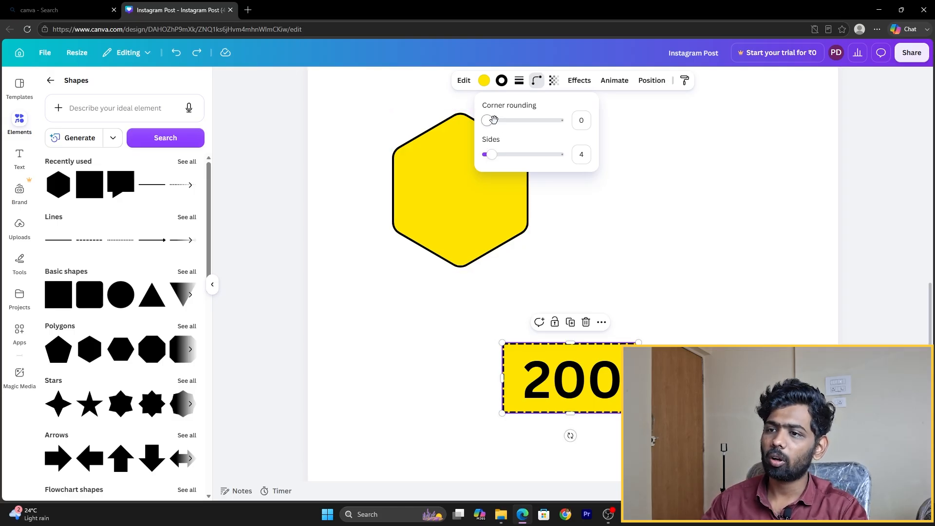
left_click_drag(487, 121, 501, 125)
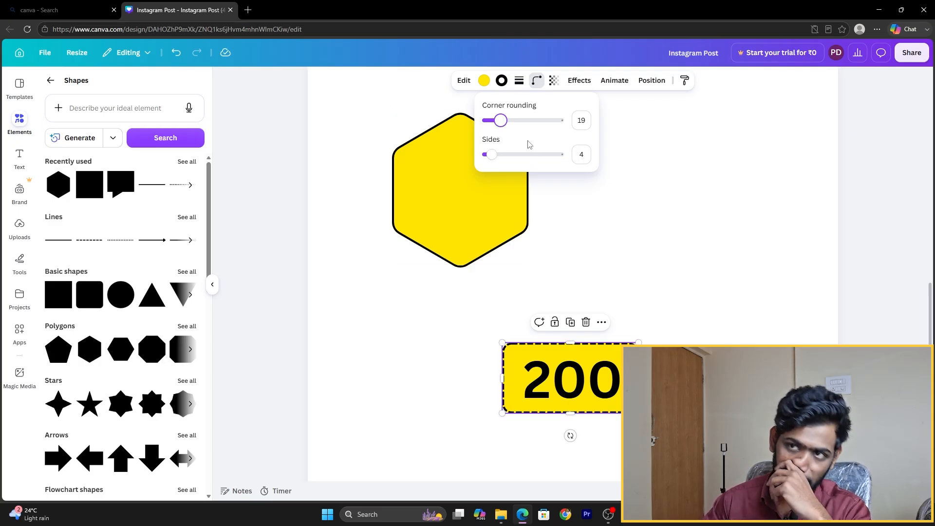
left_click(699, 273)
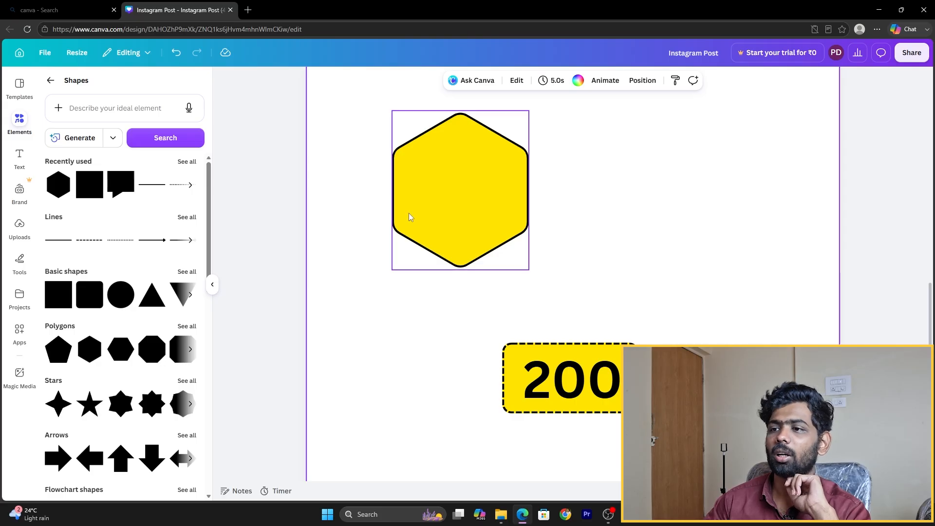
Step: Increase the number of sides of the dashed yellow rectangle to six
left_click(517, 375)
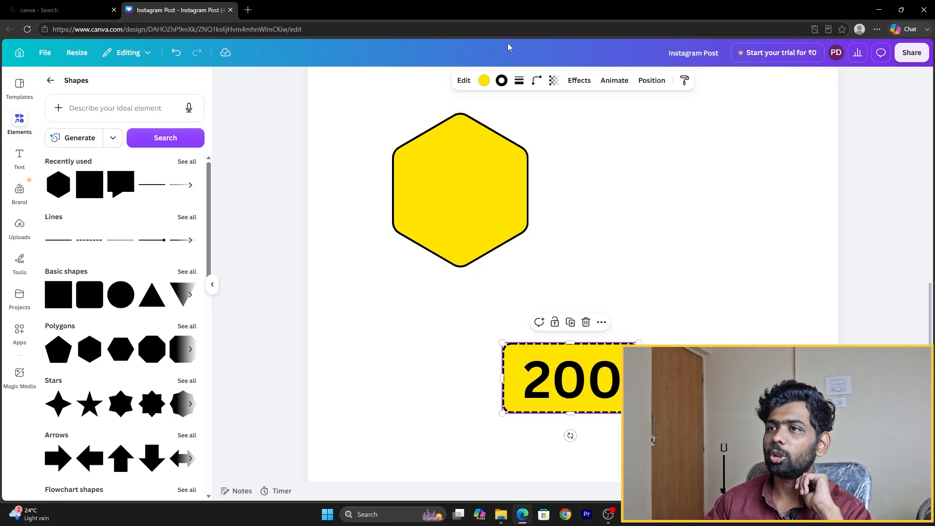
left_click(536, 81)
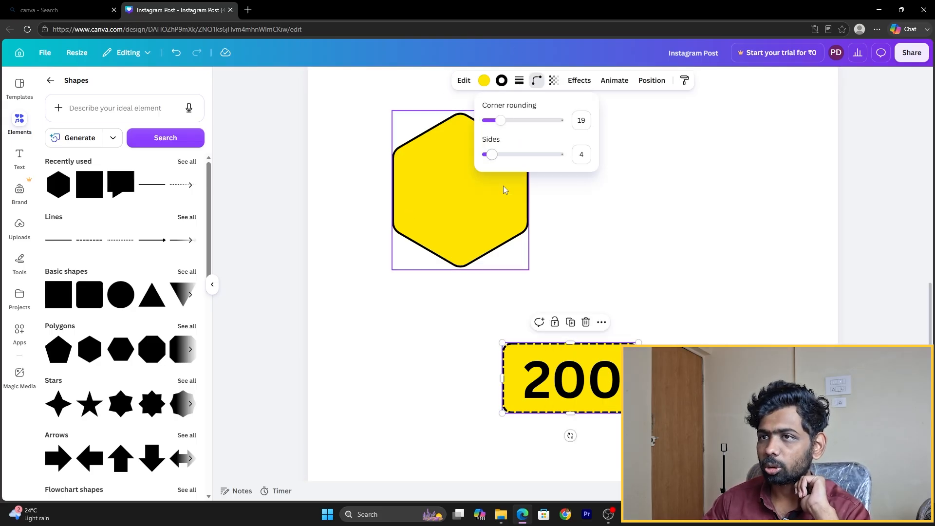
left_click_drag(489, 155, 503, 161)
left_click(624, 249)
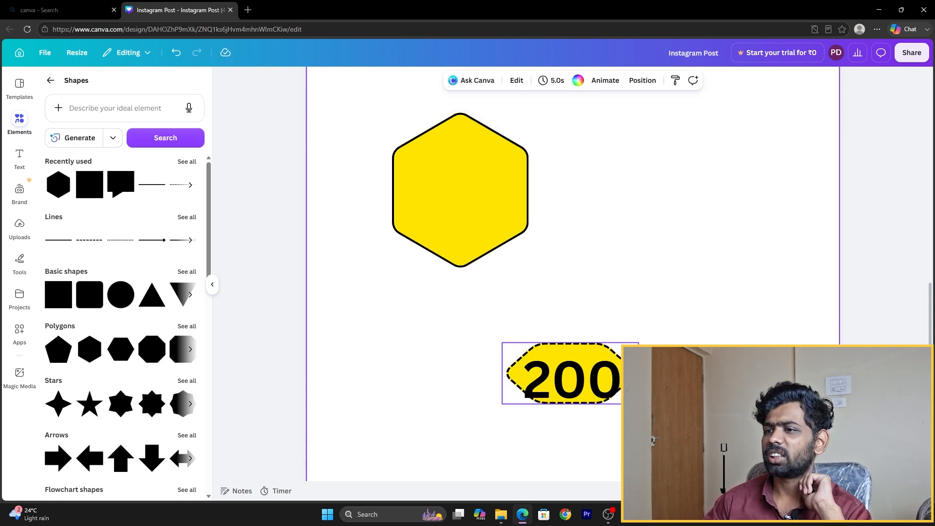
Step: Resize the dashed six-sided shape into a taller hexagon and centre the 200 heading inside it
left_click(627, 374)
left_click_drag(637, 374, 587, 374)
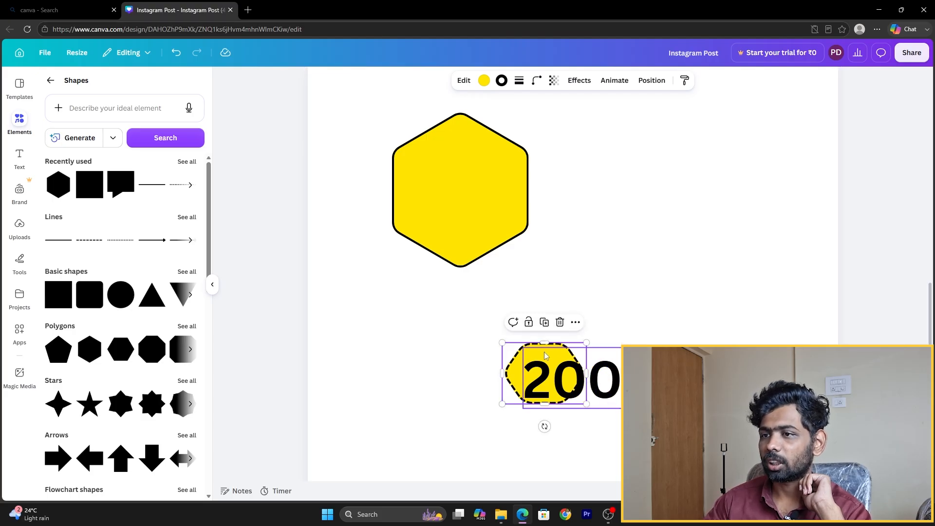
left_click_drag(545, 343, 545, 294)
left_click_drag(586, 349, 625, 349)
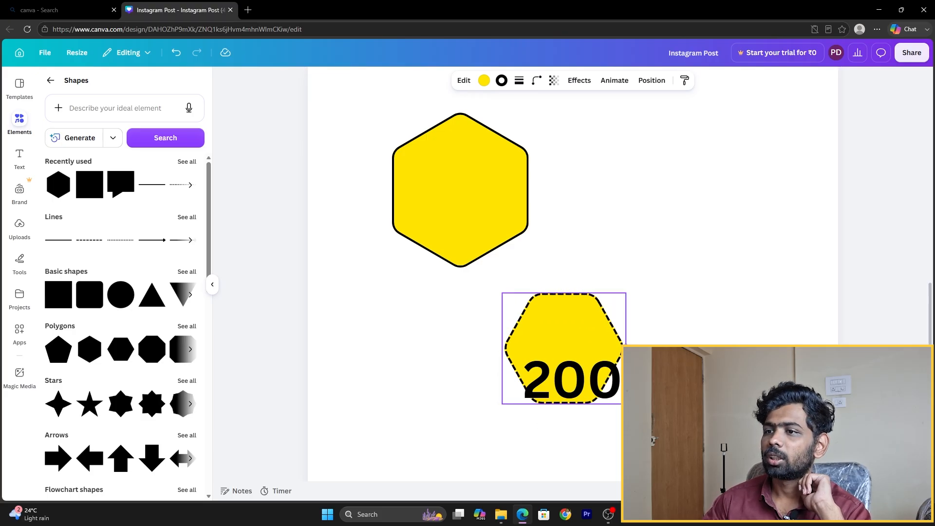
left_click_drag(591, 377, 592, 343)
left_click(714, 339)
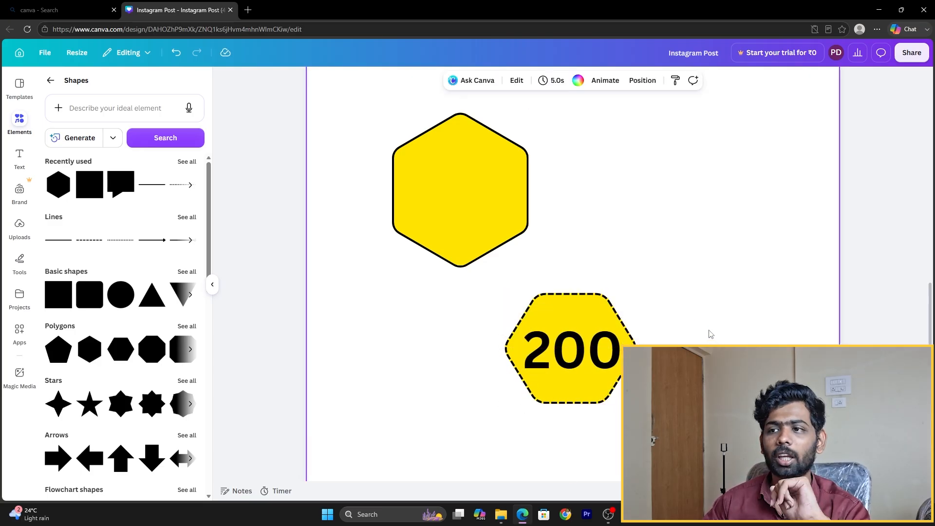
left_click(605, 302)
left_click(681, 247)
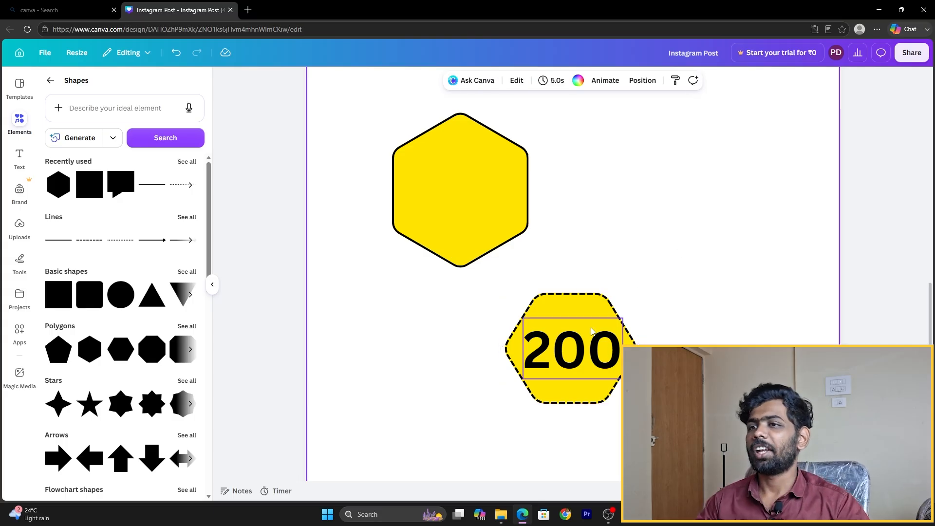
left_click_drag(686, 150, 560, 378)
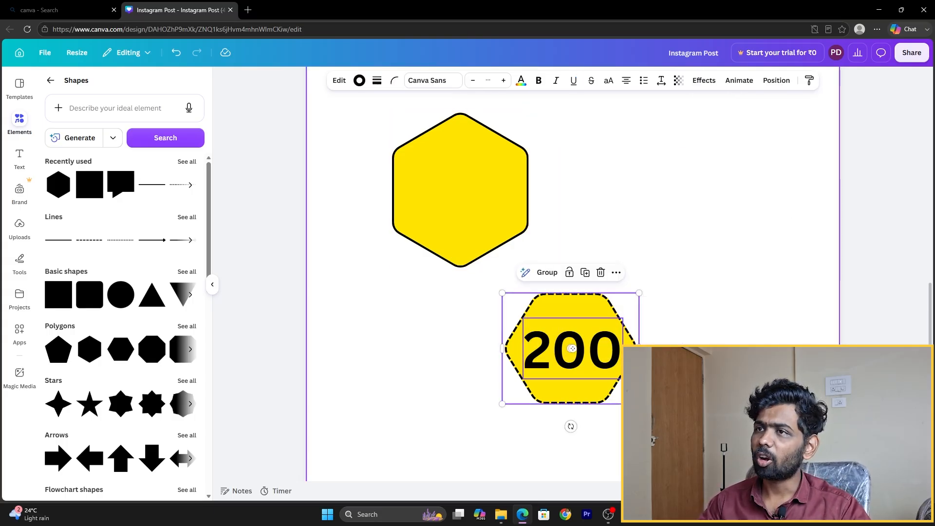
left_click(675, 263)
Step: Try out the transparency of the dashed hexagon behind the 200 heading, ending at 100
left_click(578, 312)
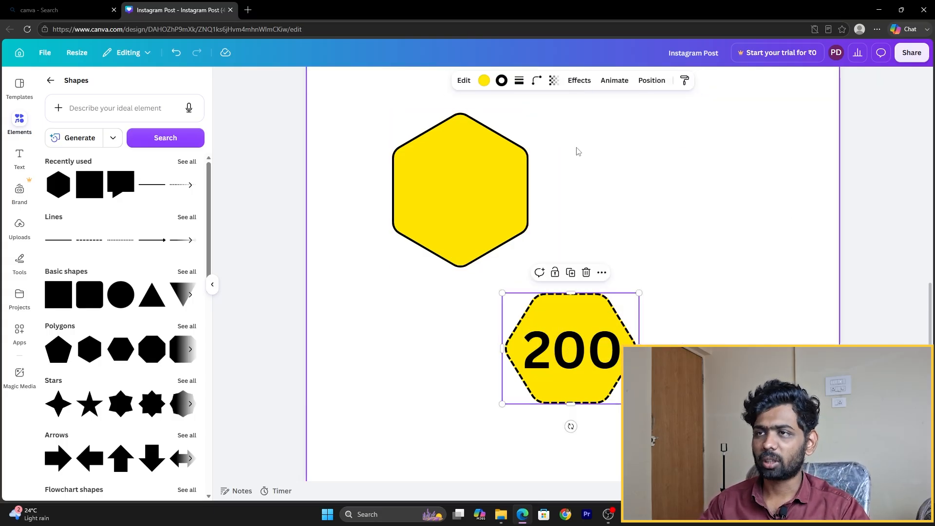
left_click(554, 80)
mouse_move(576, 121)
left_mouse_down()
mouse_move(560, 121)
mouse_move(621, 121)
mouse_move(499, 122)
mouse_move(616, 118)
mouse_move(505, 120)
mouse_move(536, 113)
mouse_move(580, 120)
left_mouse_up()
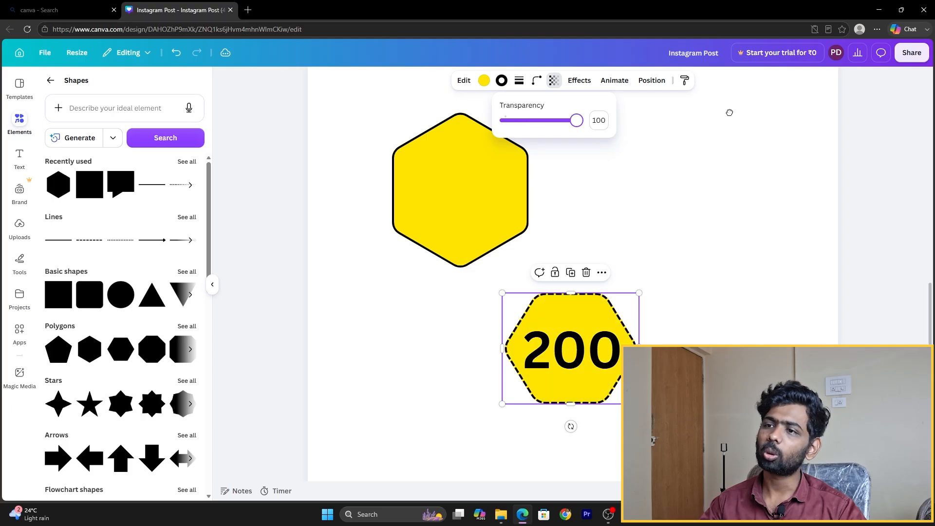
Step: View the effects available for the dashed hexagon behind the 200 heading
left_click(697, 208)
left_click(579, 309)
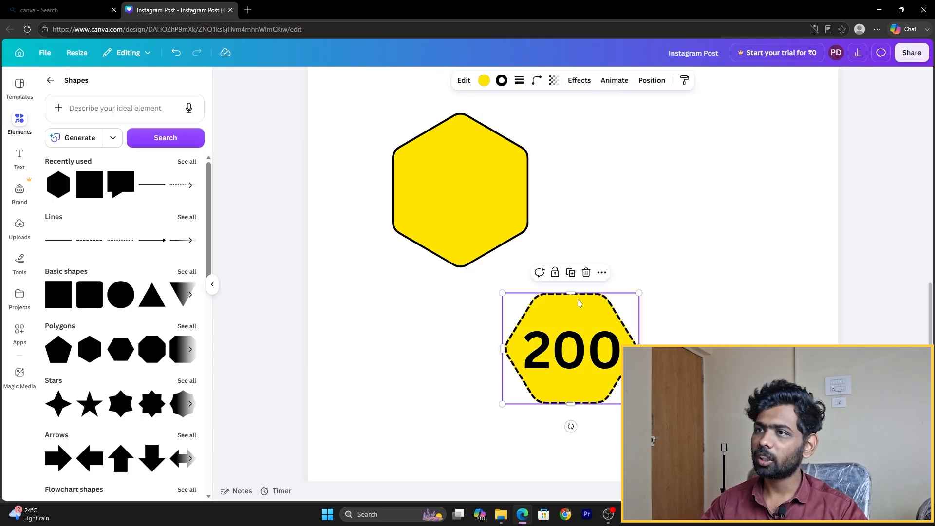
left_click(580, 80)
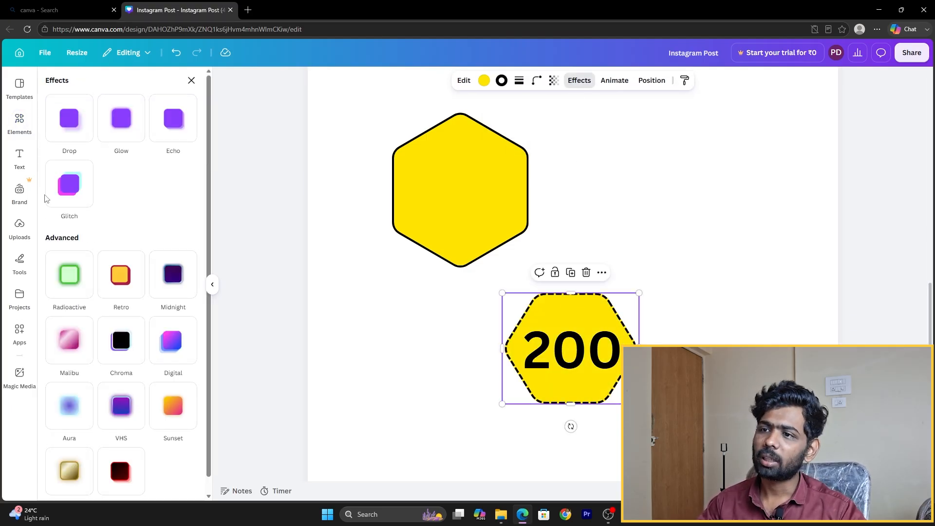
left_click(696, 271)
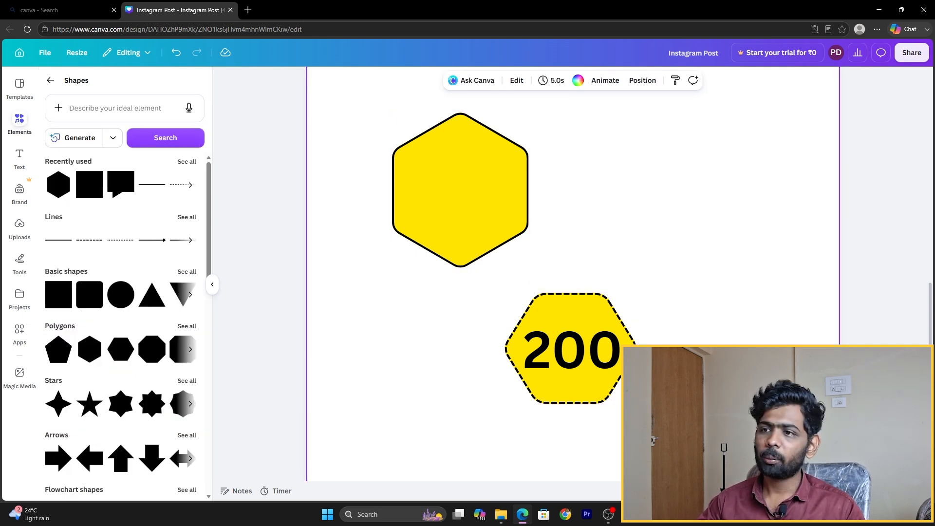
Step: Apply the Drop shadow effect to the dashed hexagon behind the 200 heading
scroll(572, 273, "up", 2)
scroll(695, 373, "up", 3)
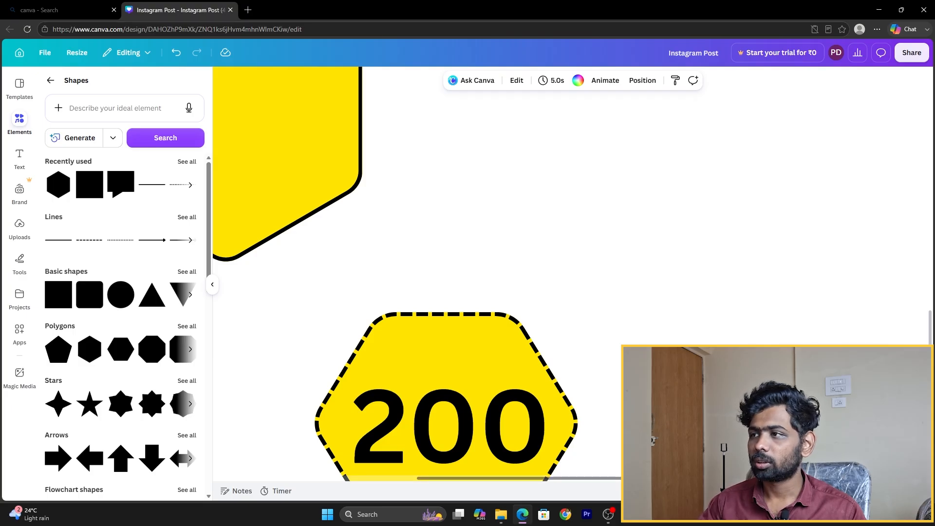
scroll(414, 273, "left", 3)
left_click_drag(930, 340, 930, 363)
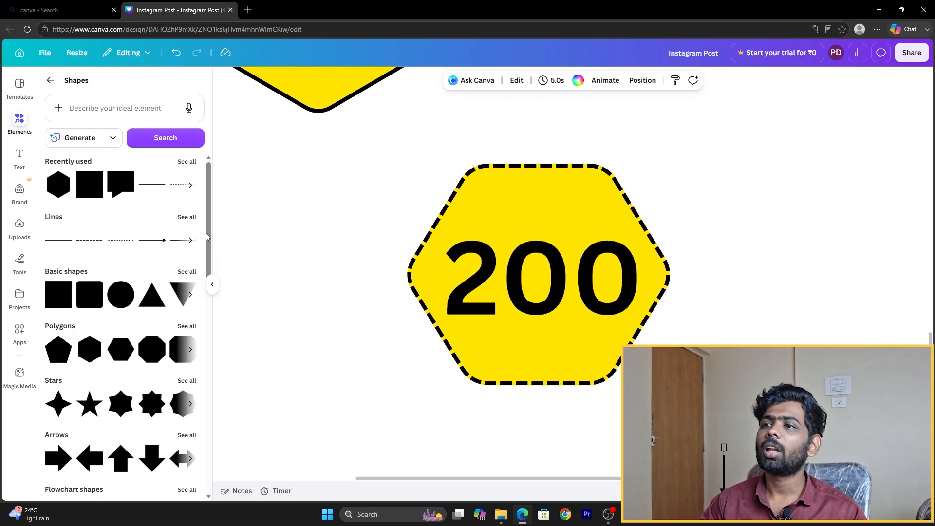
left_click(468, 211)
left_click(567, 179)
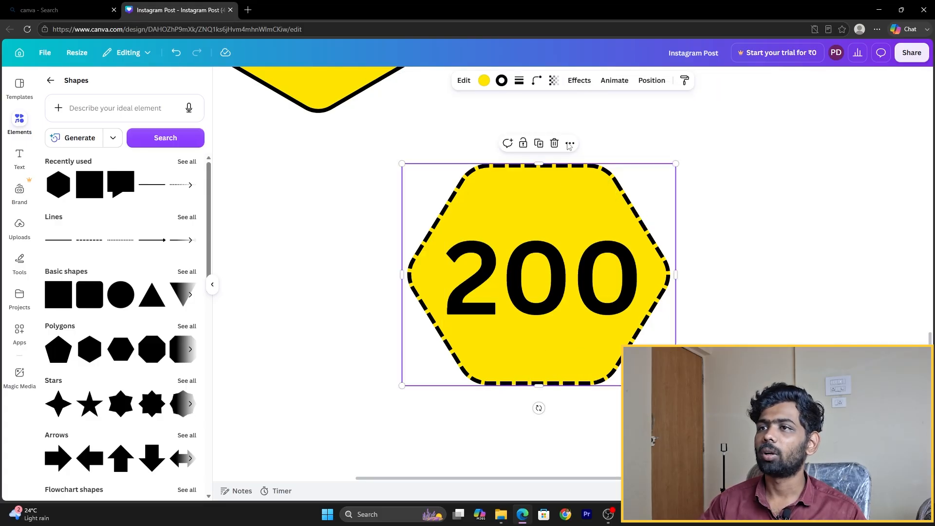
left_click(555, 84)
left_click(578, 80)
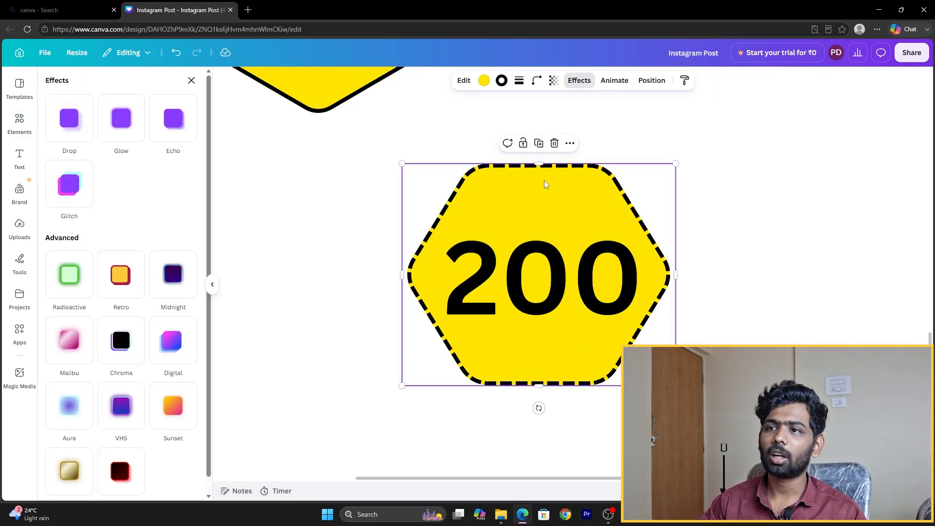
left_click(78, 127)
left_click(691, 319)
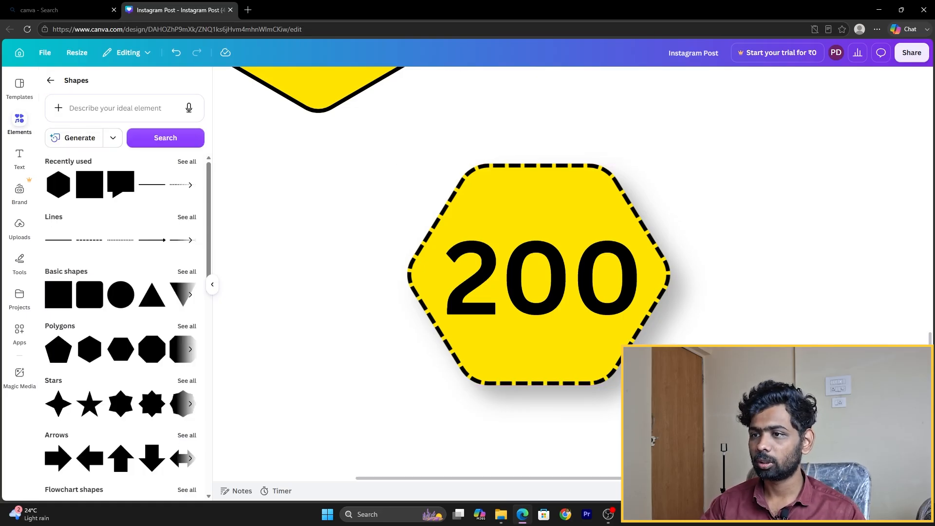
scroll(573, 274, "down", 8)
scroll(573, 274, "up", 2)
left_click(643, 380)
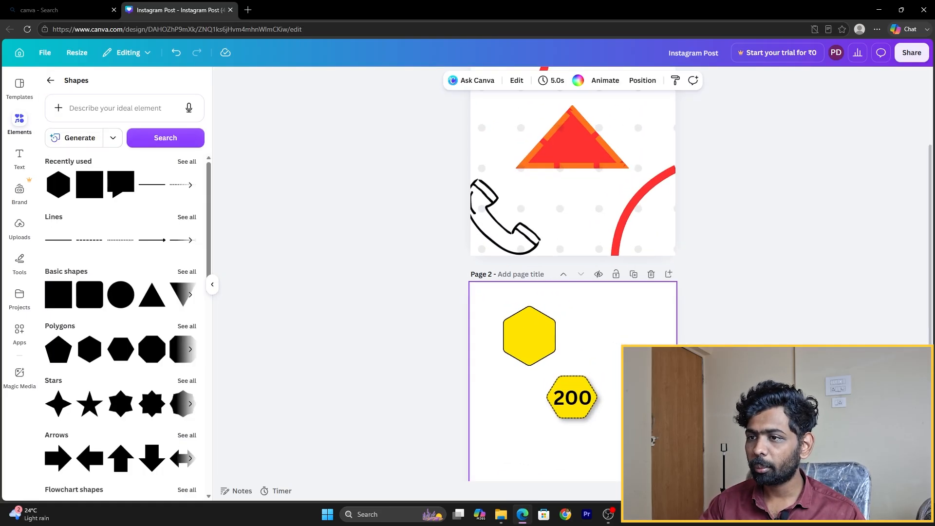
left_click(648, 399)
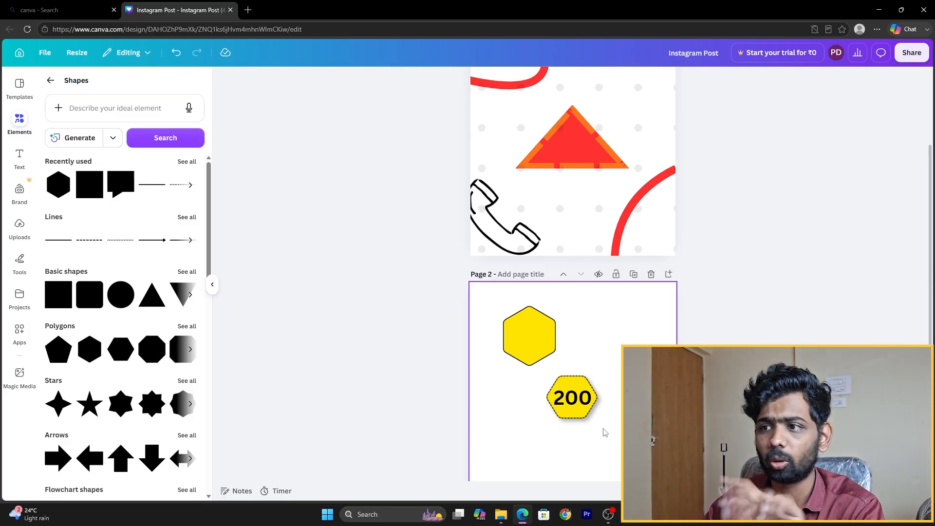
left_click(619, 395)
left_click(574, 413)
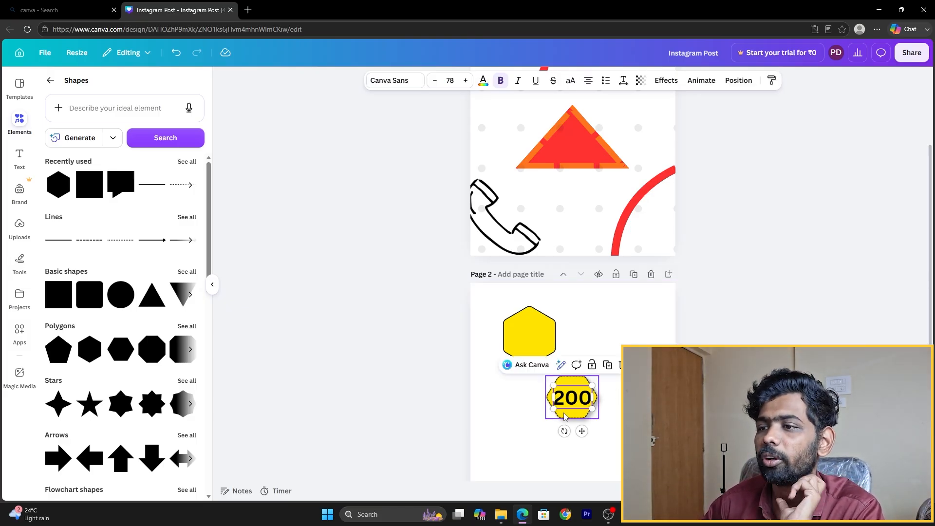
left_click(575, 424)
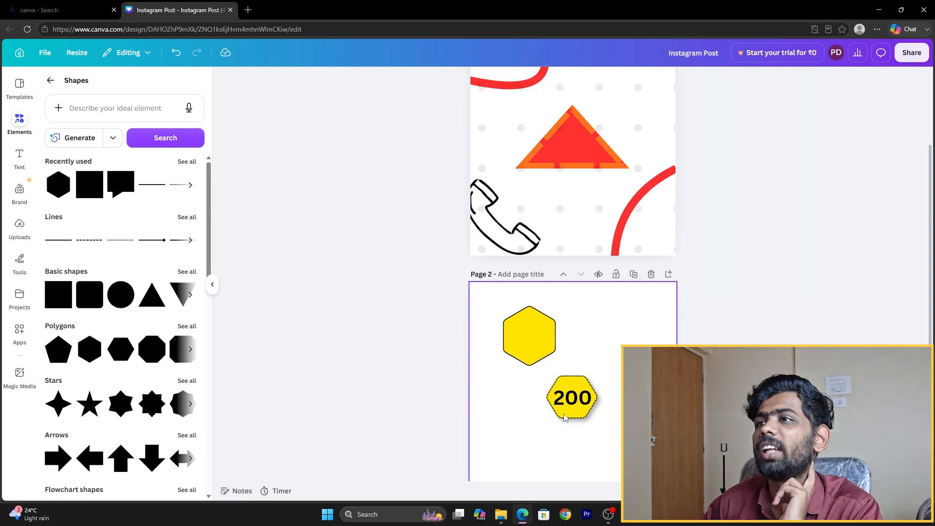
Step: Apply the Rise animation to the solid-bordered yellow hexagon on page 2
left_click(529, 336)
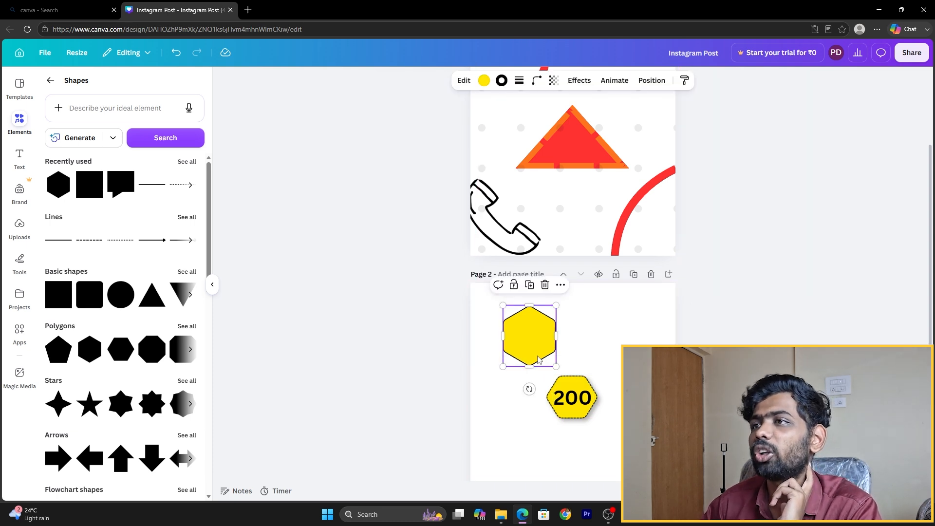
left_click(614, 81)
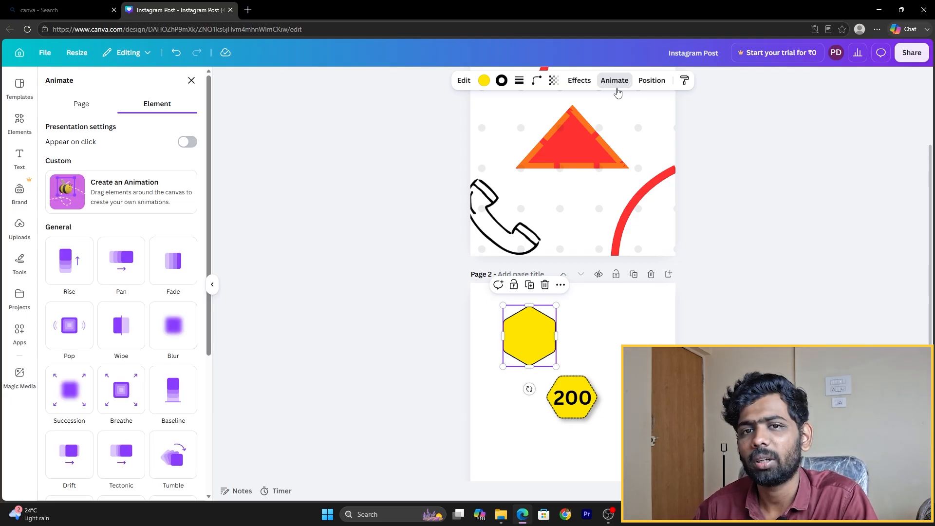
left_click(77, 270)
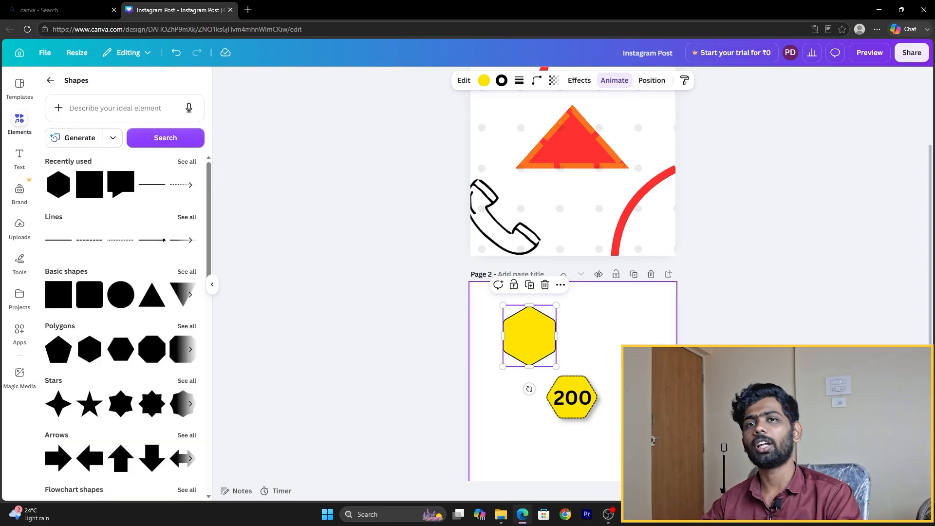
left_click(253, 360)
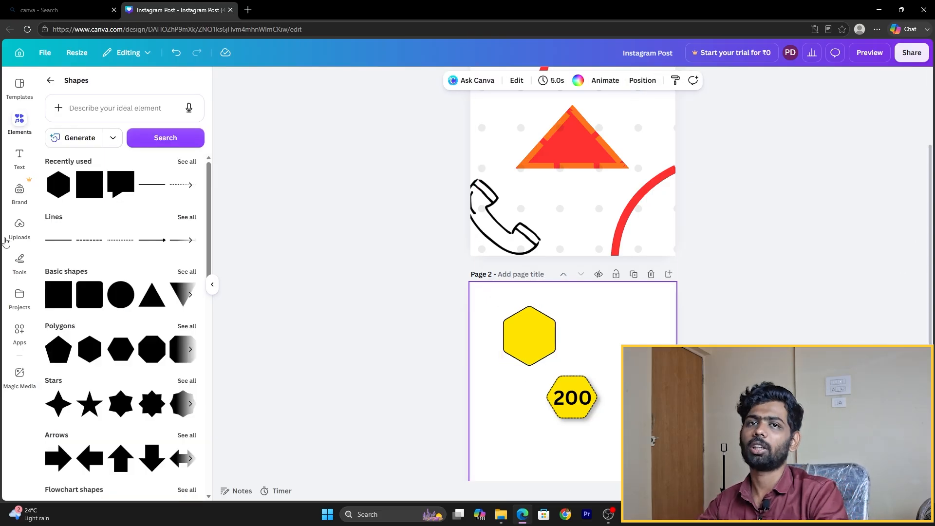
Step: Open the Graphics category of the elements library and look through its collections
left_click(30, 116)
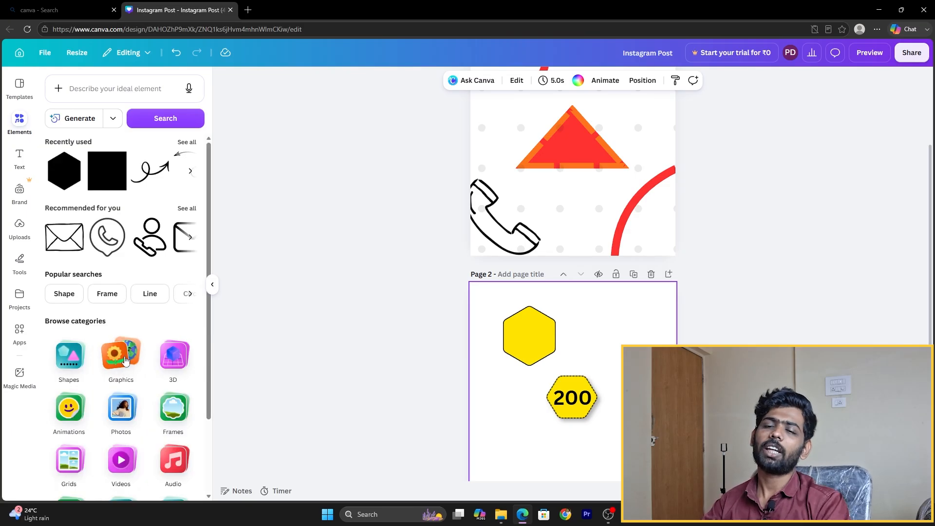
scroll(126, 360, "down", 2)
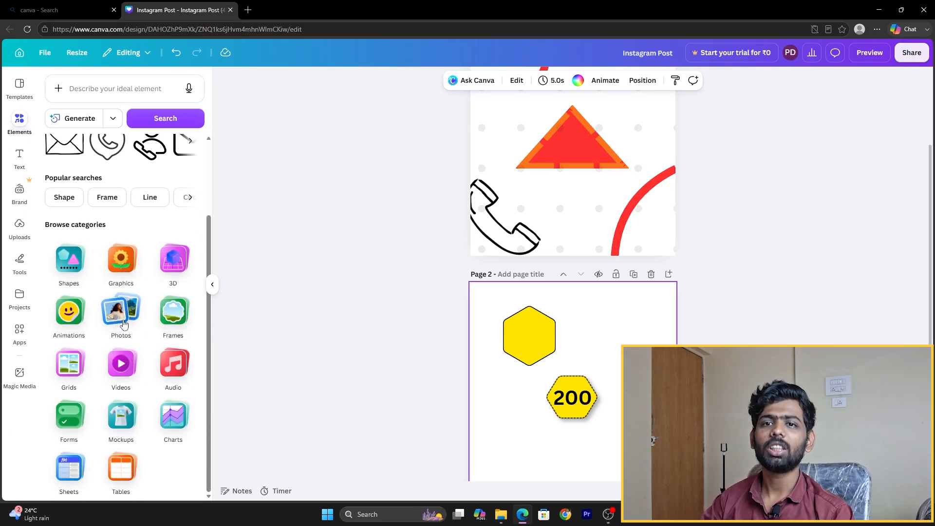
left_click(121, 261)
scroll(137, 399, "down", 4)
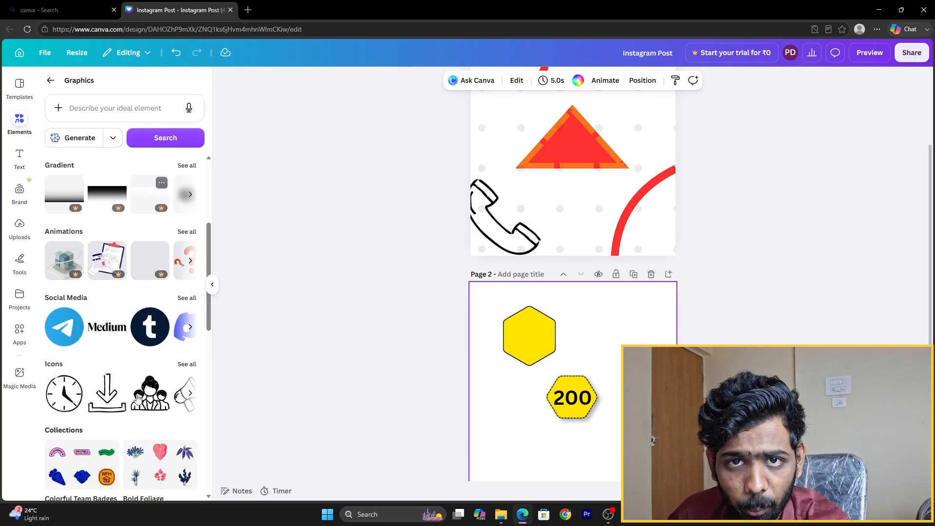
scroll(137, 400, "up", 4)
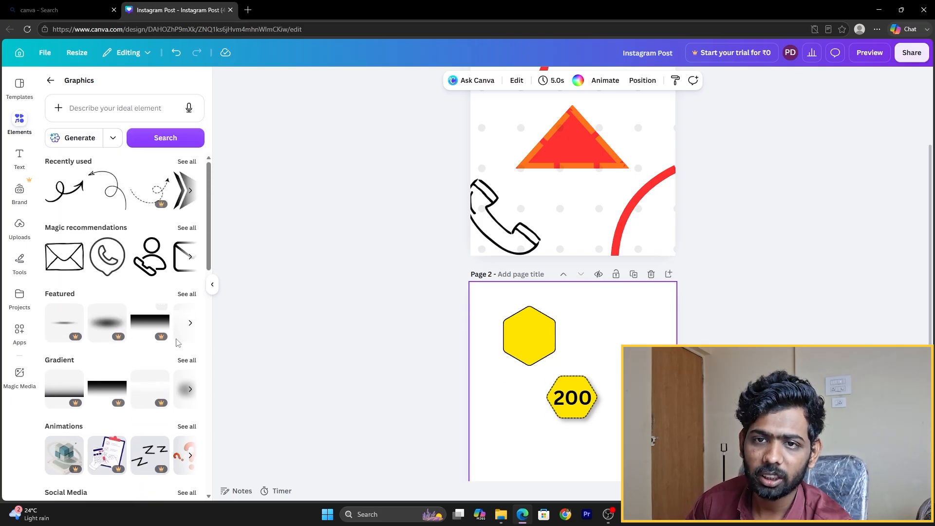
Step: Add the featured black gradient graphic to page 2 and fit it across the top of the page
left_click(147, 325)
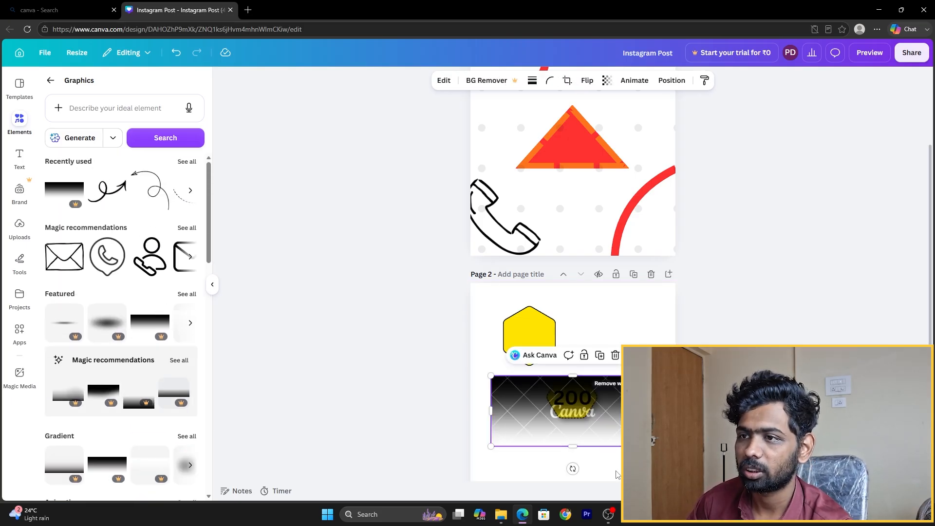
left_click_drag(598, 410, 676, 371)
left_click(720, 385)
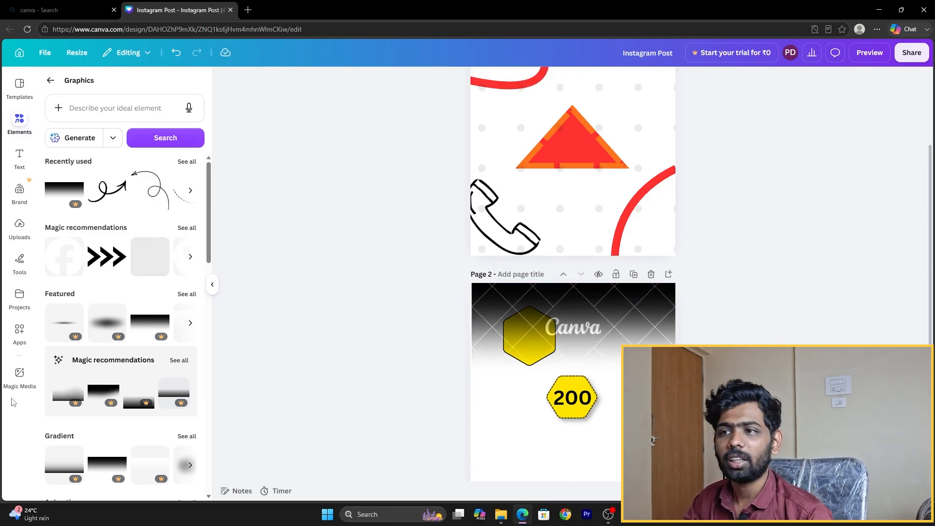
Step: Open the watermark removal offer for the black gradient graphic on page 2
left_click(616, 340)
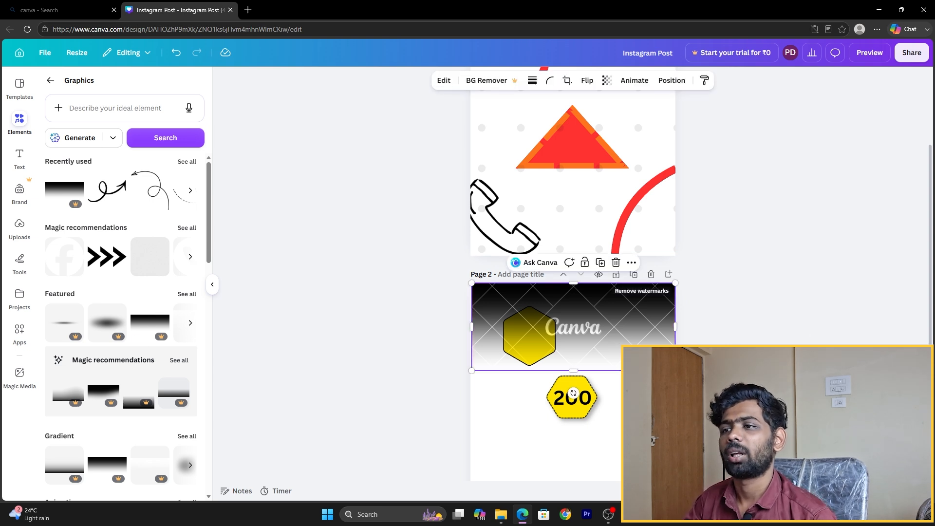
left_click(720, 385)
left_click(672, 337)
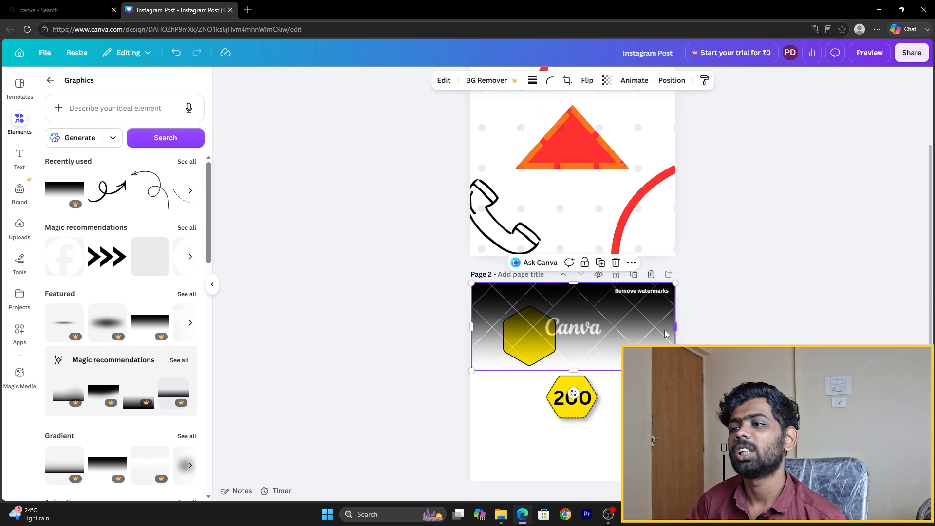
left_click(644, 291)
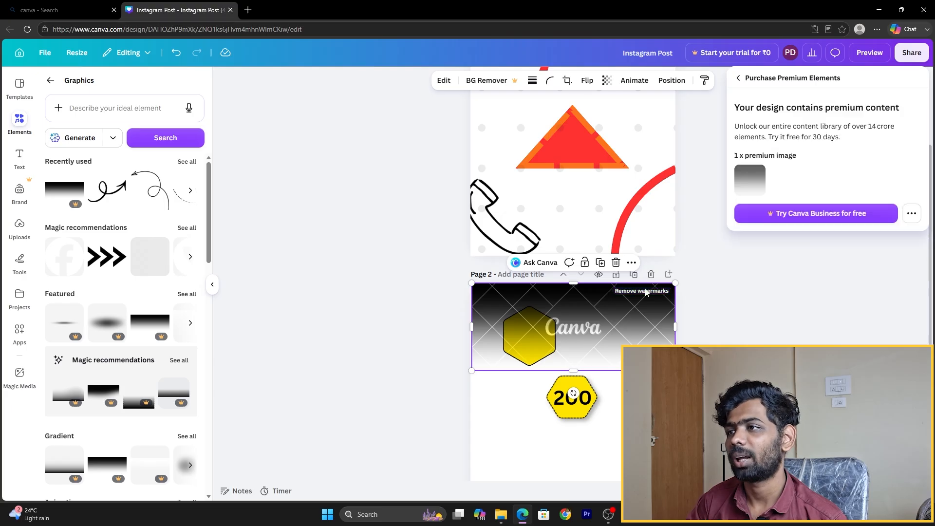
Step: Close the premium purchase offer and delete the black gradient graphic from page 2
left_click(740, 80)
left_click(754, 321)
left_click(629, 136)
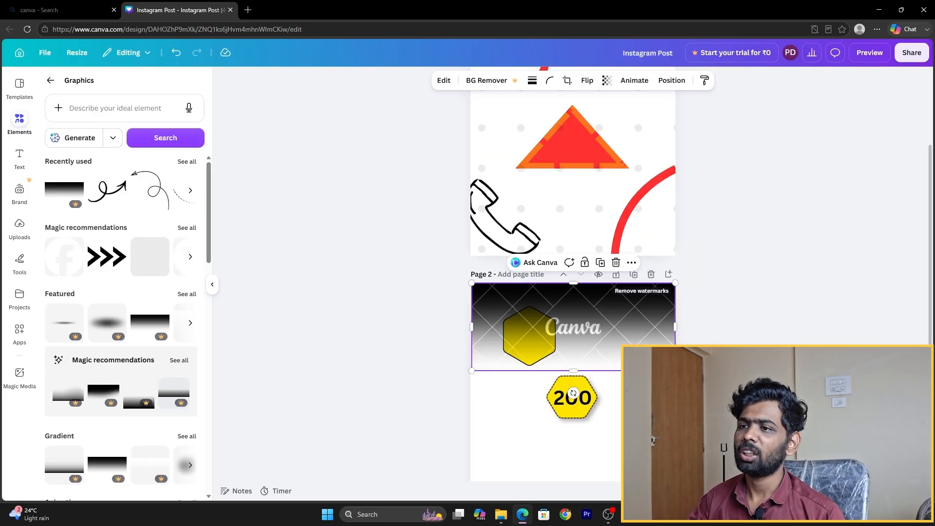
key("Delete")
Step: Open the full Social Media collection within the graphics library
scroll(64, 403, "down", 3)
scroll(68, 399, "down", 2)
scroll(73, 394, "up", 2)
scroll(78, 388, "down", 1)
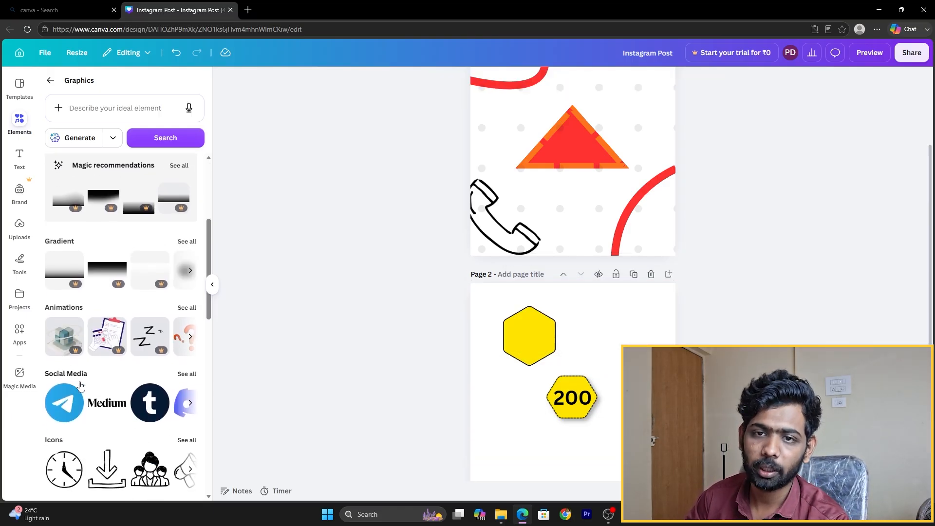
scroll(80, 387, "down", 3)
left_click(186, 228)
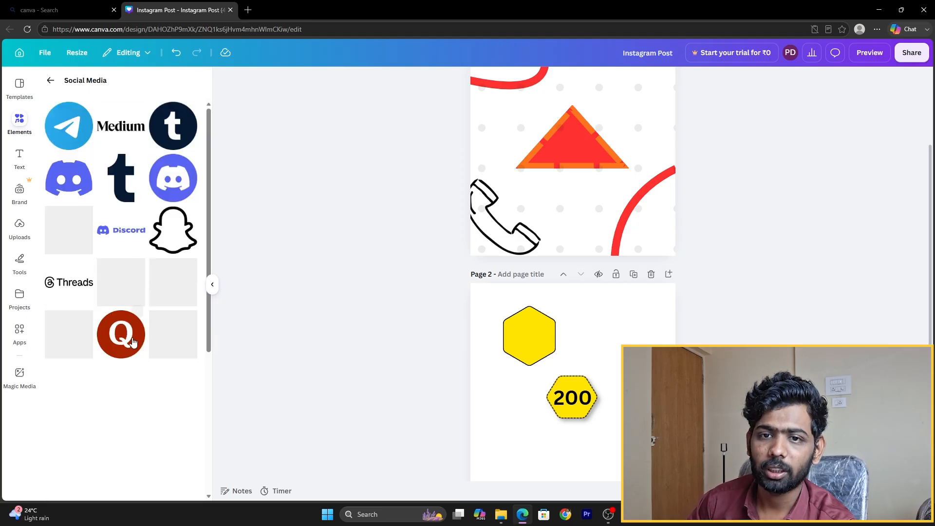
Step: Add the YouTube logo with the red icon and white lettering, placing it near the bottom of page 2
scroll(91, 454, "down", 5)
scroll(91, 454, "down", 8)
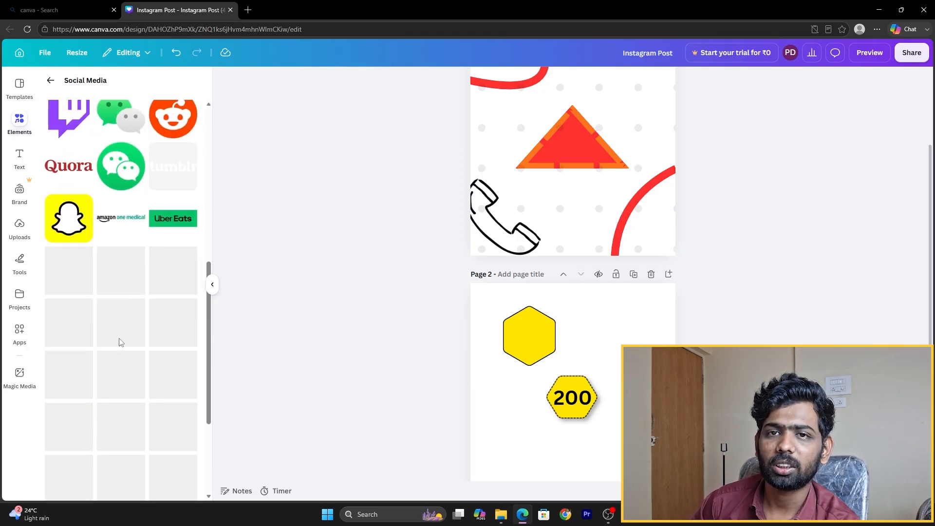
scroll(104, 372, "down", 6)
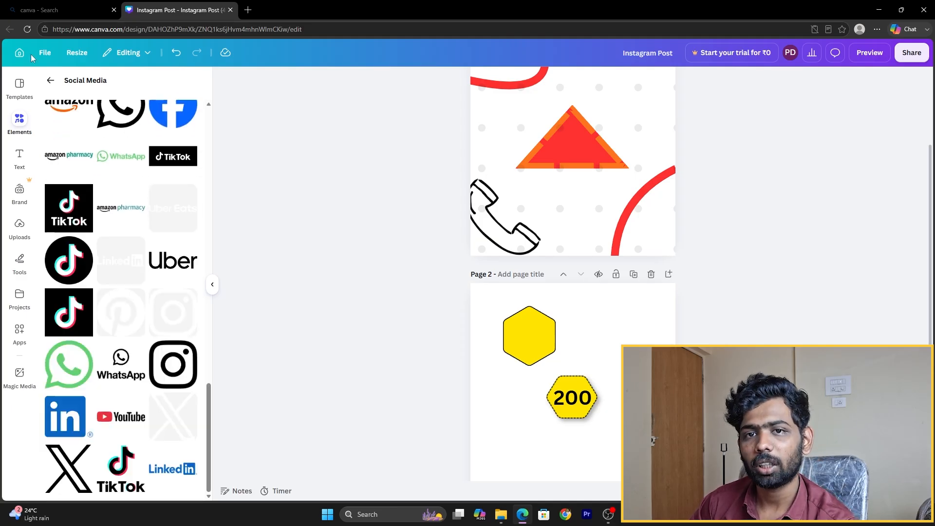
scroll(149, 378, "down", 10)
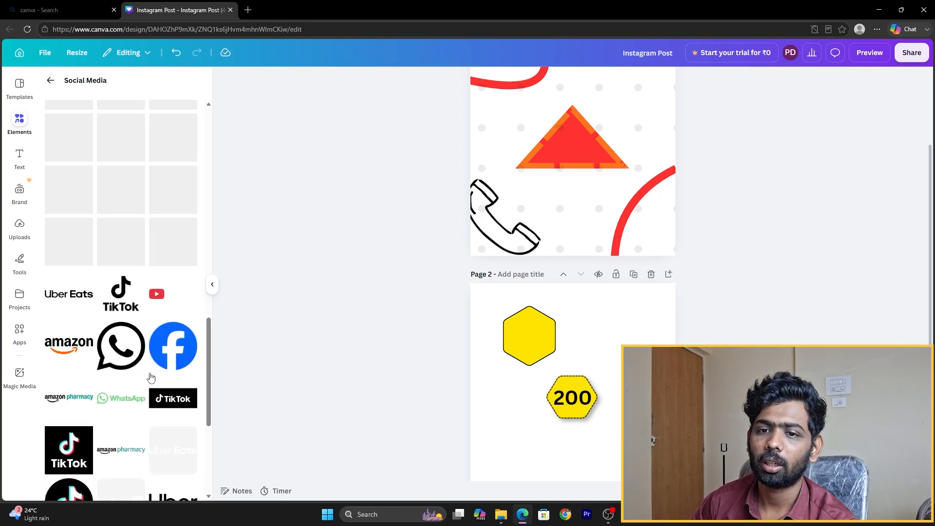
left_click(172, 435)
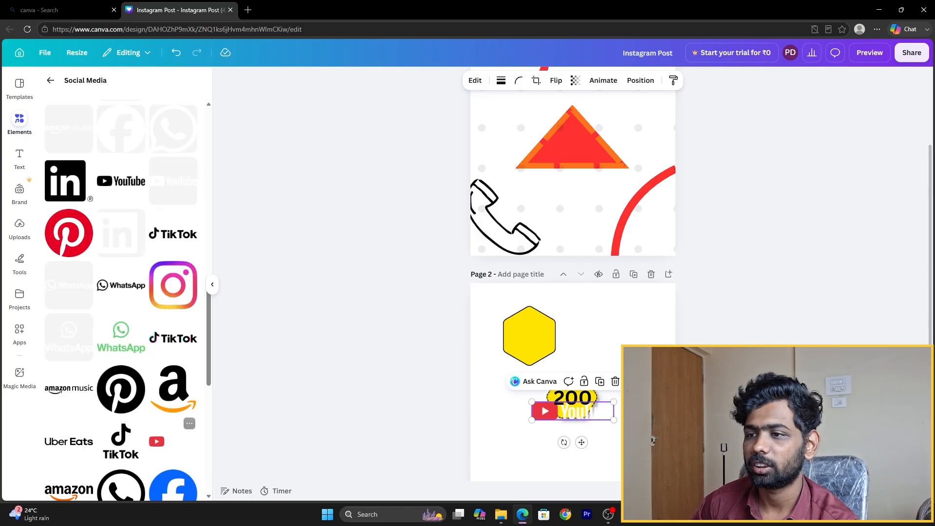
left_click(595, 435)
left_click_drag(546, 411, 543, 524)
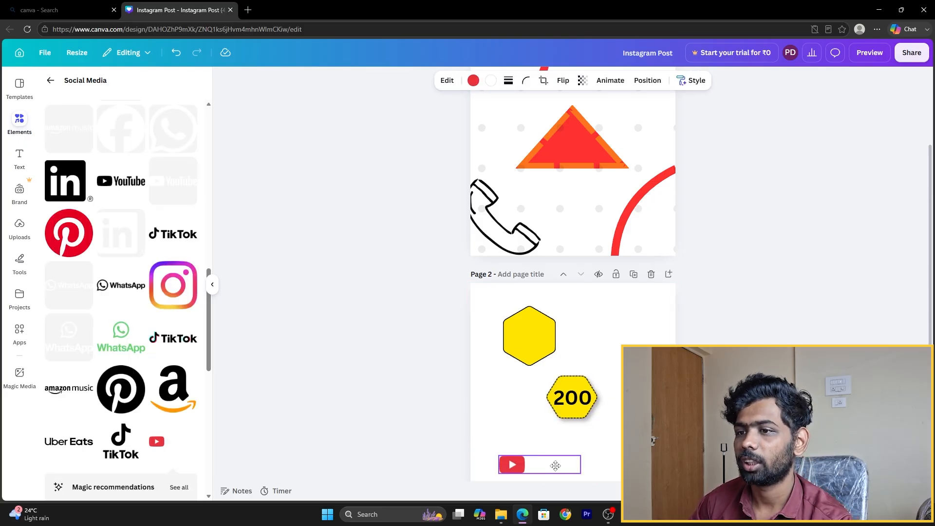
Step: Leave cropping of the YouTube logo, then shrink it and place it in the upper-right corner of page 2
double_click(526, 464)
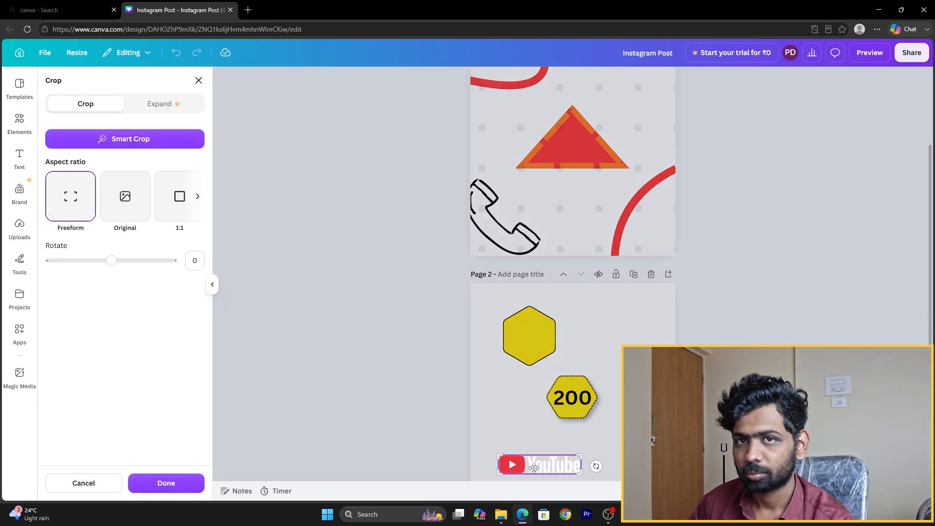
key("Return")
left_click_drag(547, 465, 621, 297)
left_click(707, 358)
left_click(655, 295)
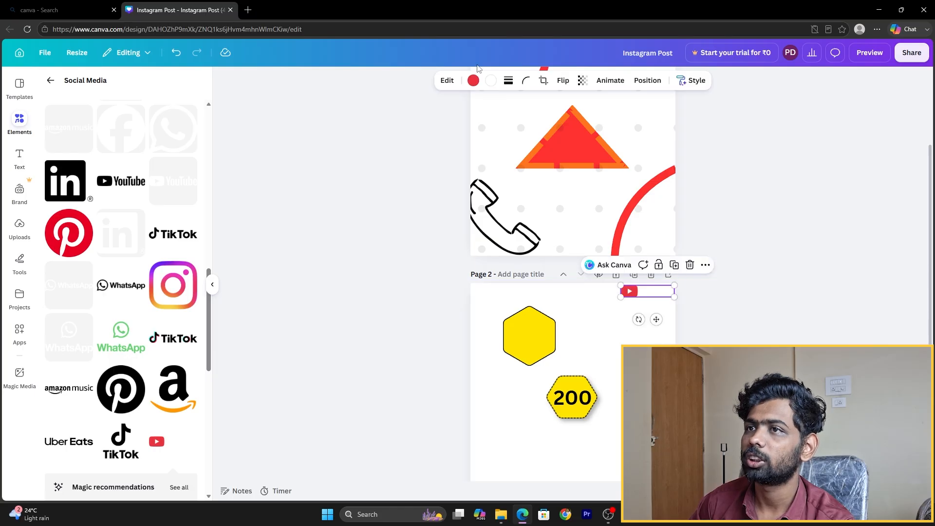
Step: Recolour the YouTube logo's white lettering to black
left_click(474, 82)
left_click(489, 81)
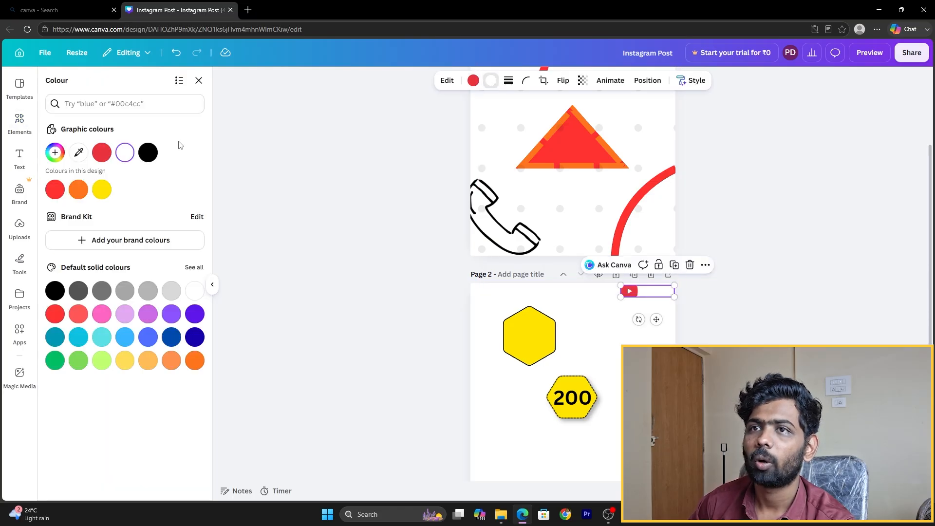
left_click(150, 154)
left_click(641, 363)
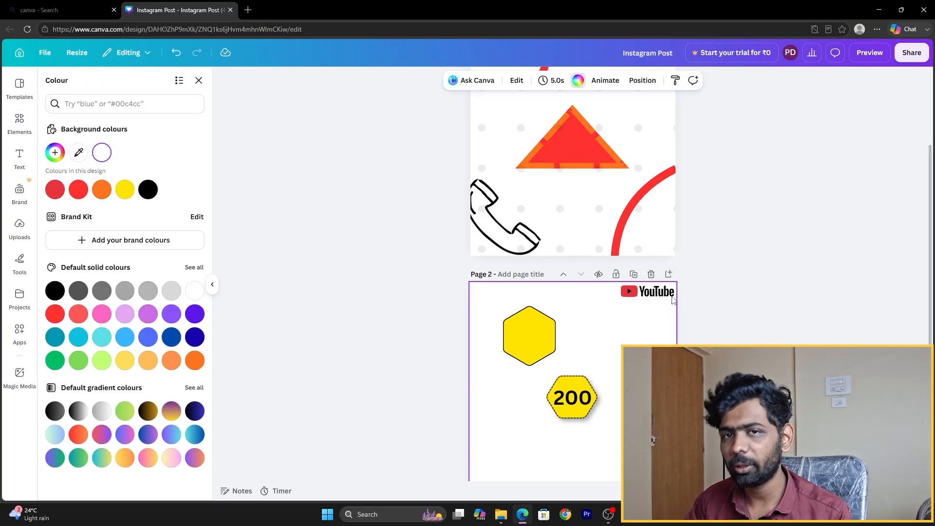
Step: Delete the YouTube logo from page 2, browse the Social Media collection, and return to the graphics library
left_click(656, 293)
left_click(259, 97)
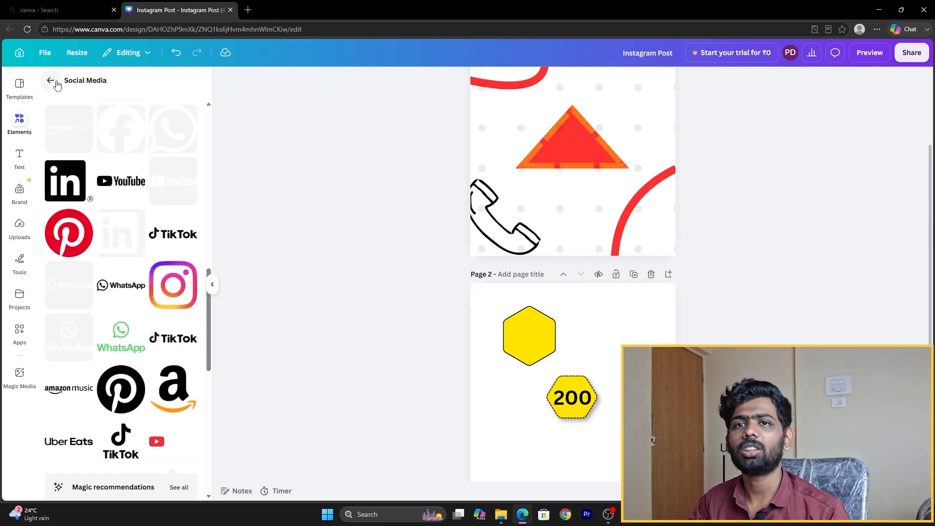
scroll(113, 202, "up", 2)
scroll(155, 385, "down", 10)
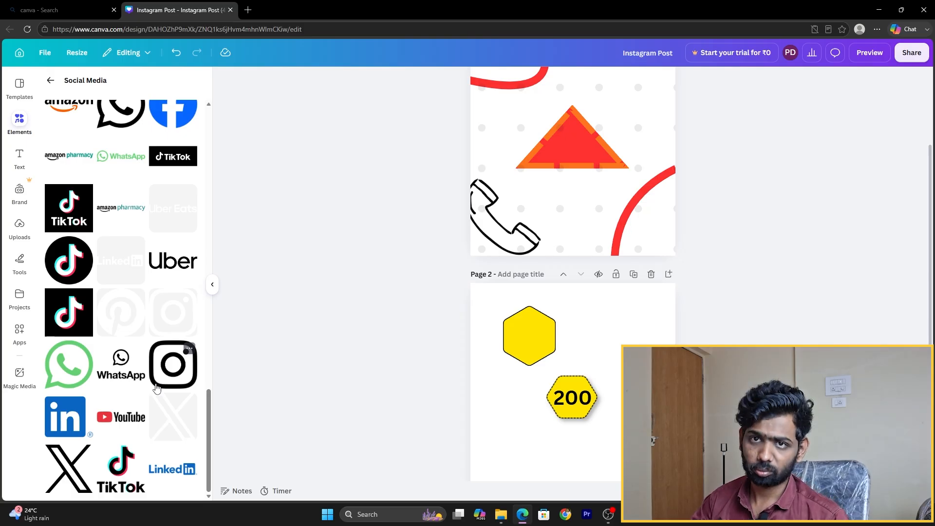
scroll(156, 387, "up", 10)
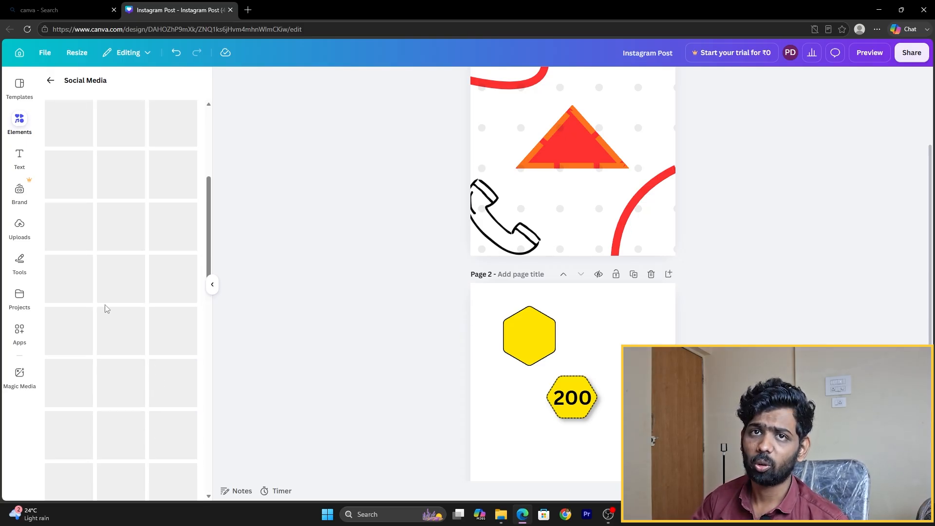
left_click(50, 80)
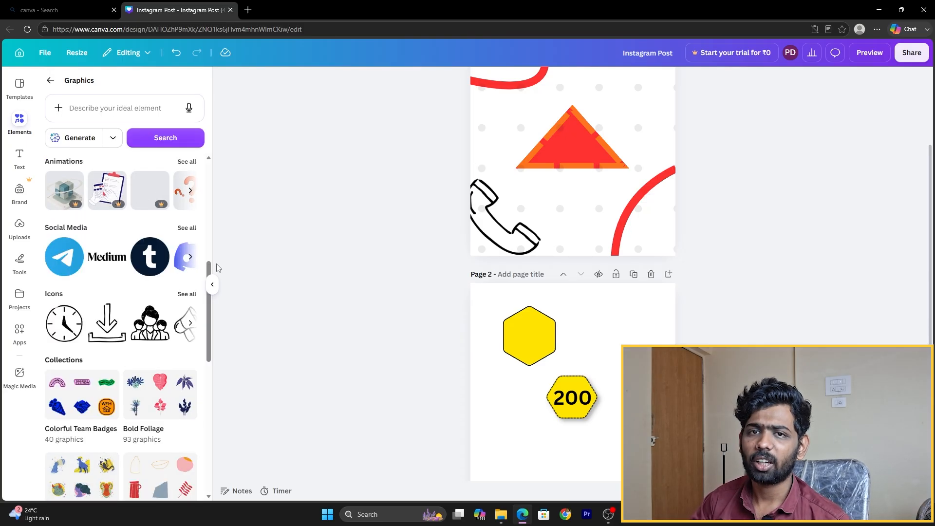
Step: Open the full Icons collection and add the hand-drawn black telephone receiver icon to page 2
left_click(186, 294)
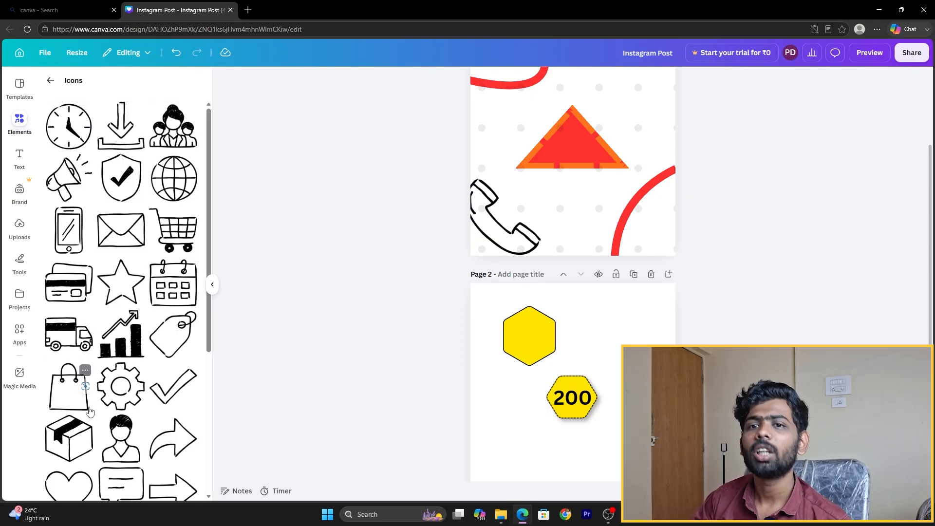
scroll(93, 410, "down", 10)
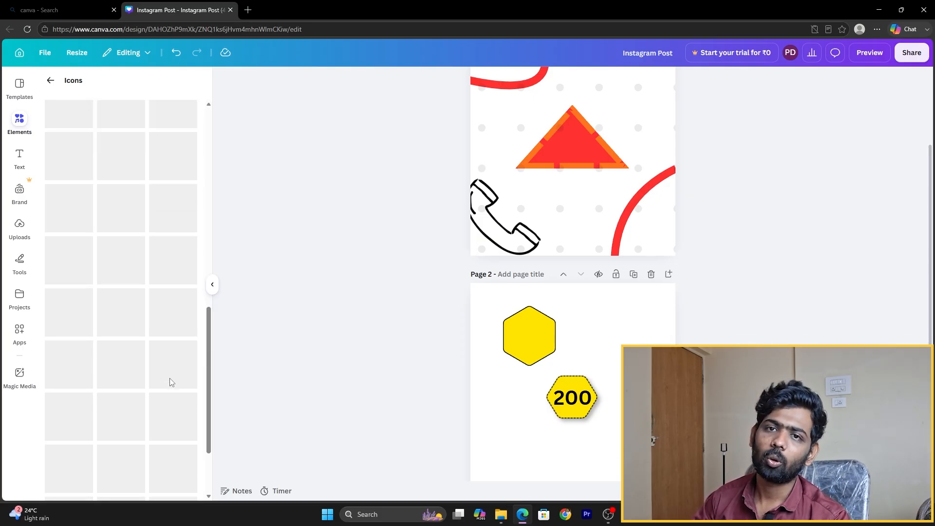
scroll(170, 382, "down", 3)
scroll(127, 243, "up", 6)
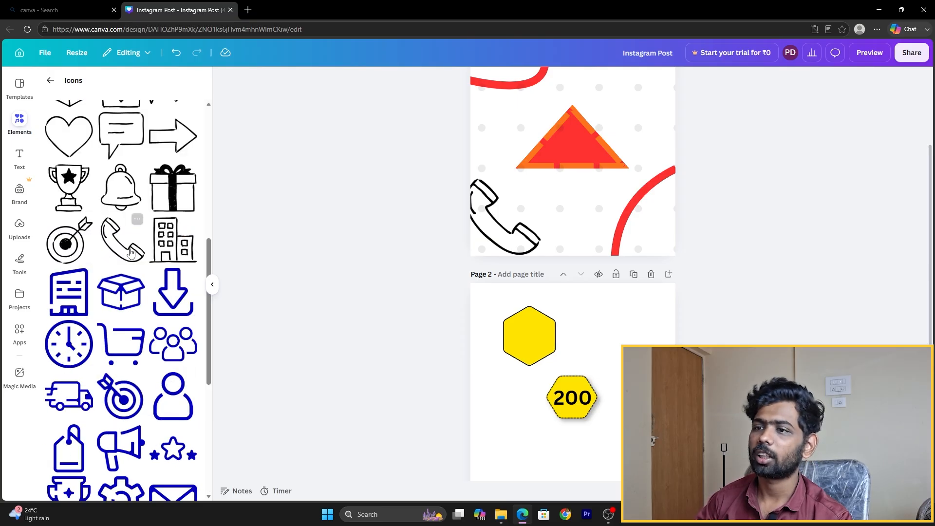
left_click_drag(121, 239, 587, 402)
scroll(588, 401, "down", 2)
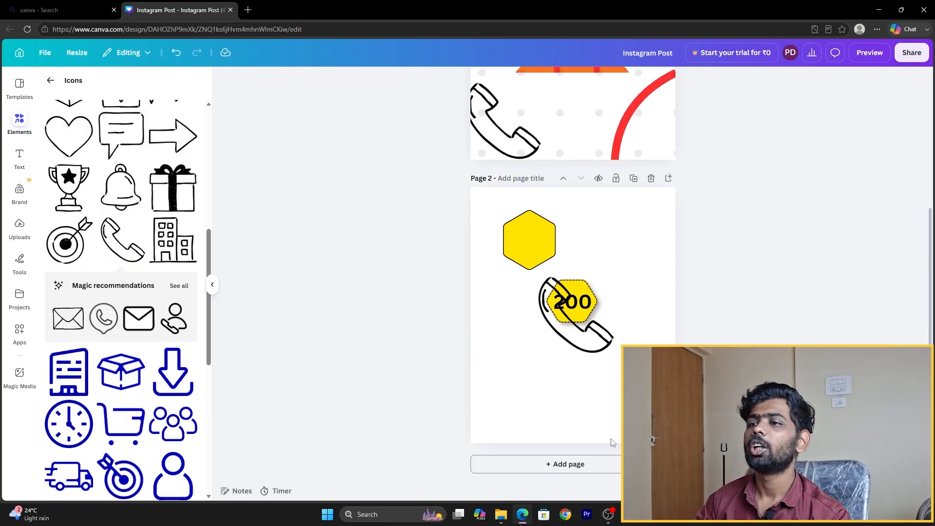
Step: Shrink the telephone icon and place it in the lower-left corner of page 2
left_click_drag(586, 341, 492, 410)
left_click(514, 359)
left_click(499, 425)
Step: Add a subheading text box and place it directly beside the small telephone icon on page 2
left_click(20, 157)
left_click(121, 267)
left_click(607, 329)
left_click_drag(604, 316, 573, 403)
left_click(637, 400)
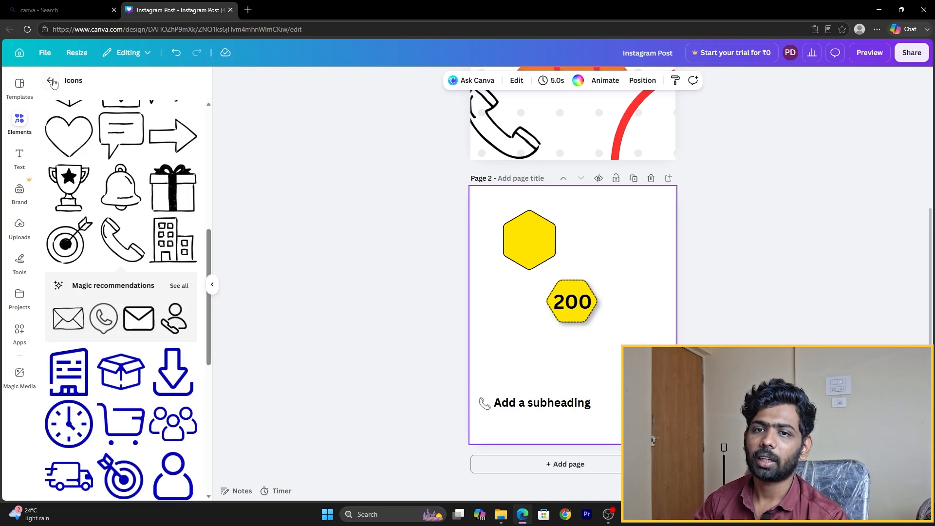
Step: Browse the 3D category of the elements library and return to the category overview
left_click(52, 81)
left_click(52, 81)
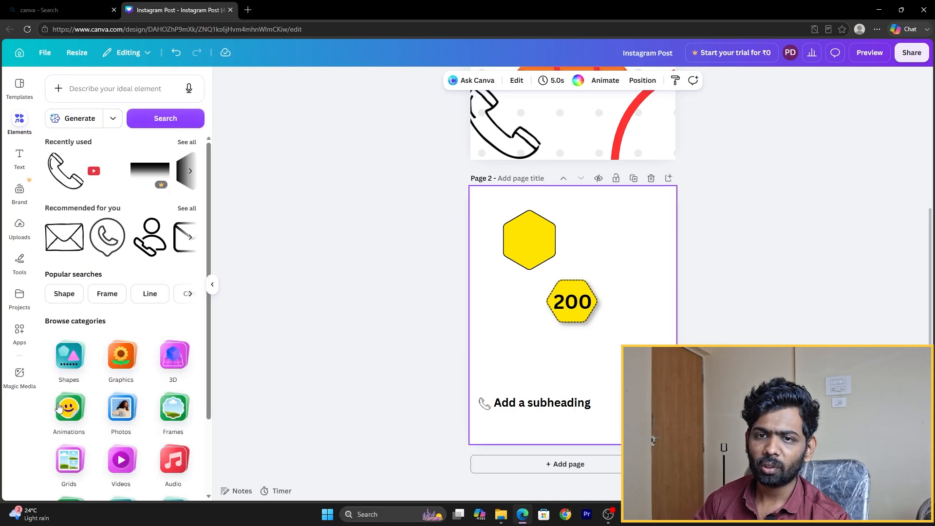
left_click(167, 362)
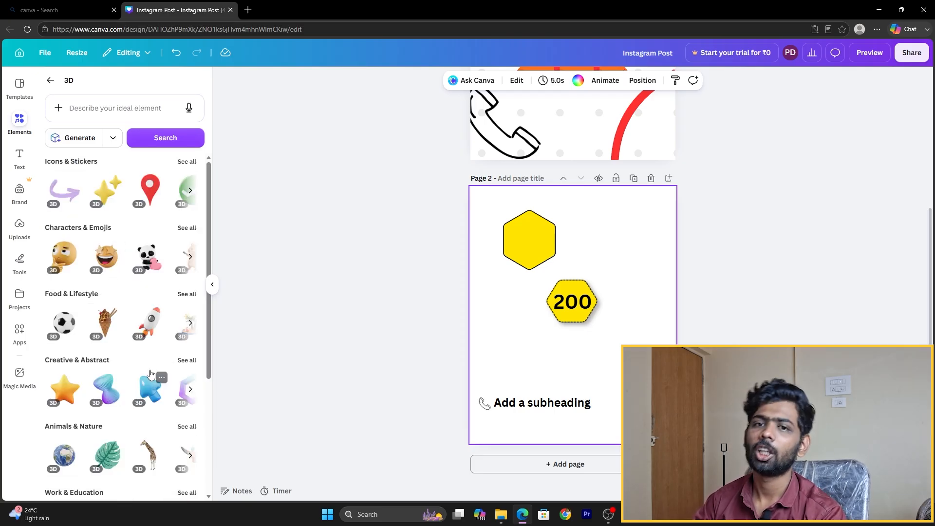
scroll(150, 374, "down", 3)
scroll(119, 344, "up", 2)
left_click(52, 82)
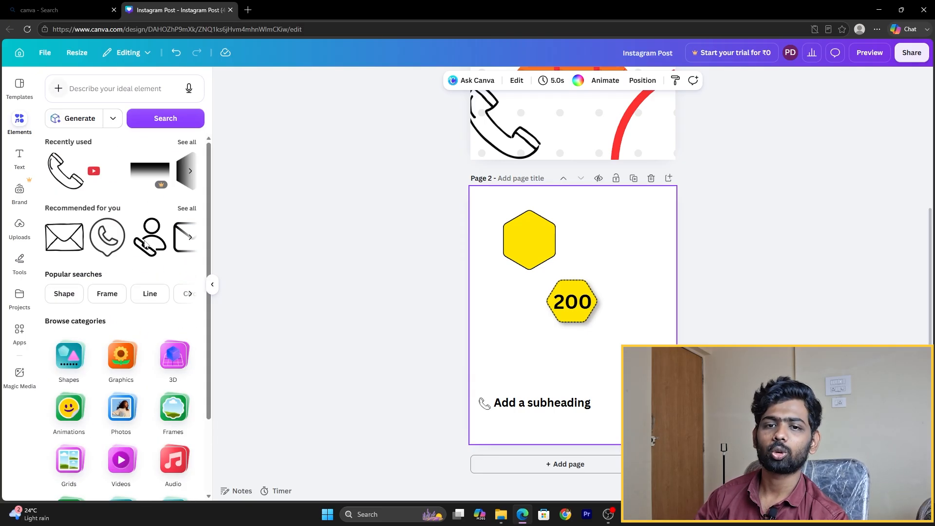
Step: Open the Photos category and search it for "MAN"
left_click(138, 418)
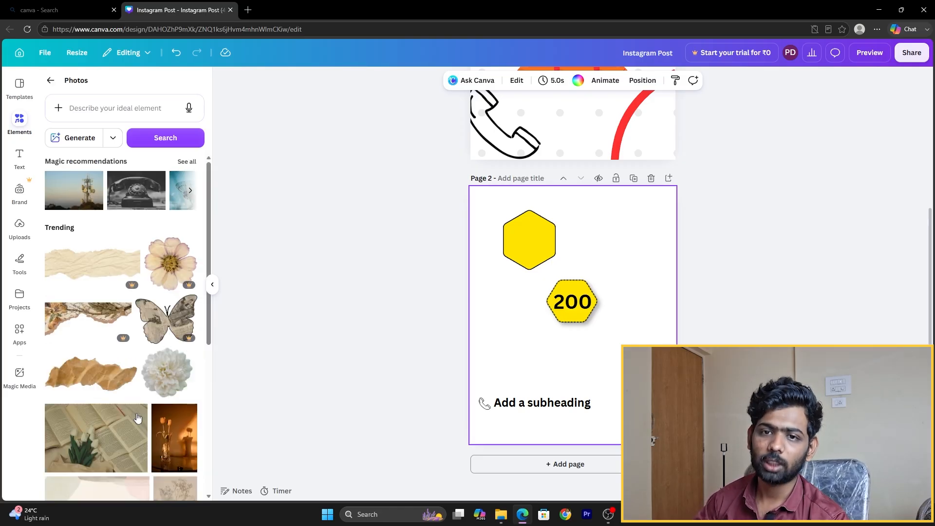
scroll(138, 418, "down", 10)
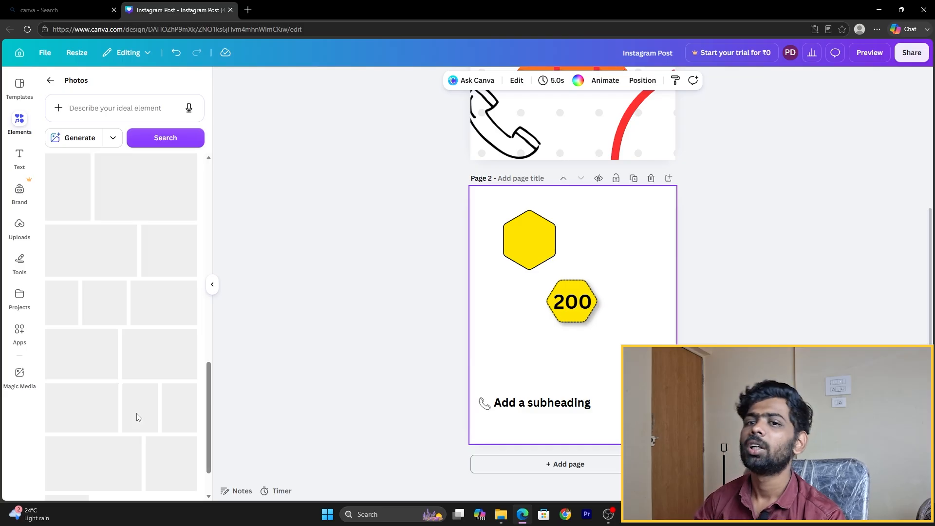
scroll(138, 417, "down", 5)
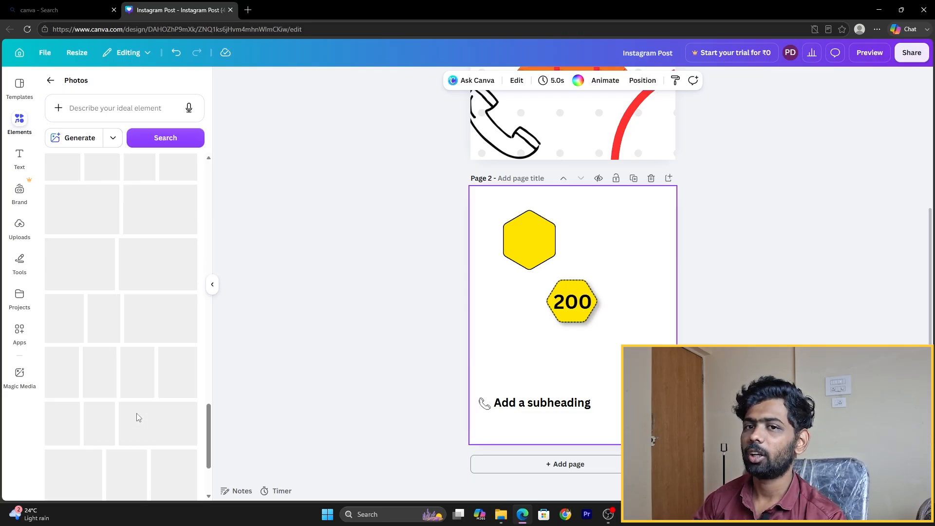
scroll(161, 358, "up", 3)
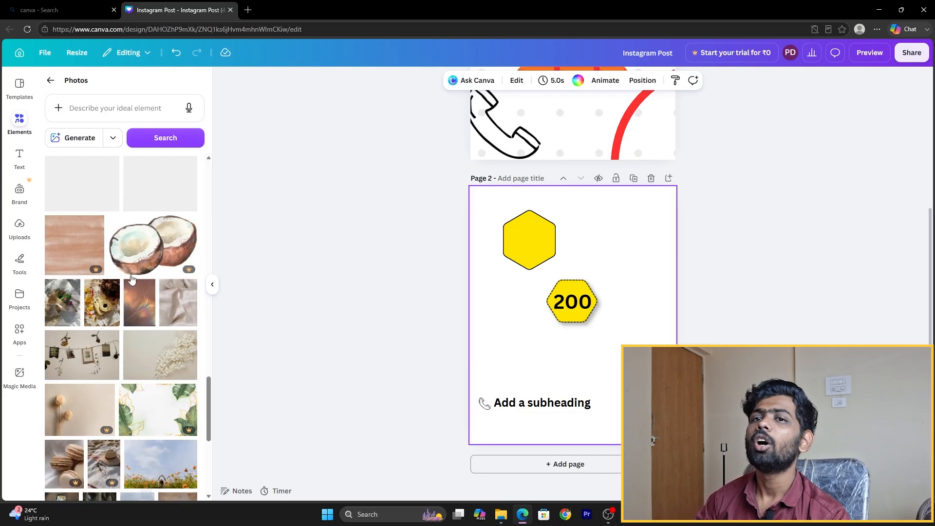
left_click(85, 117)
type("MAN")
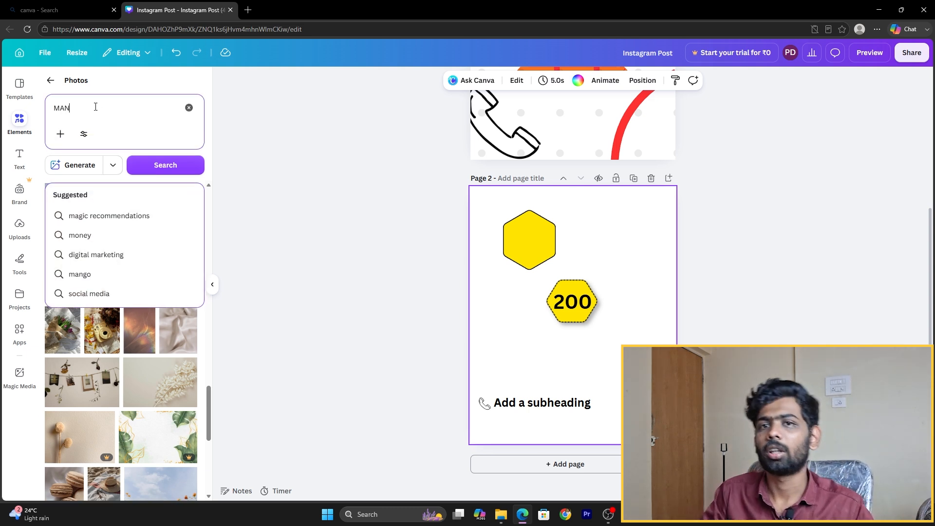
key("Return")
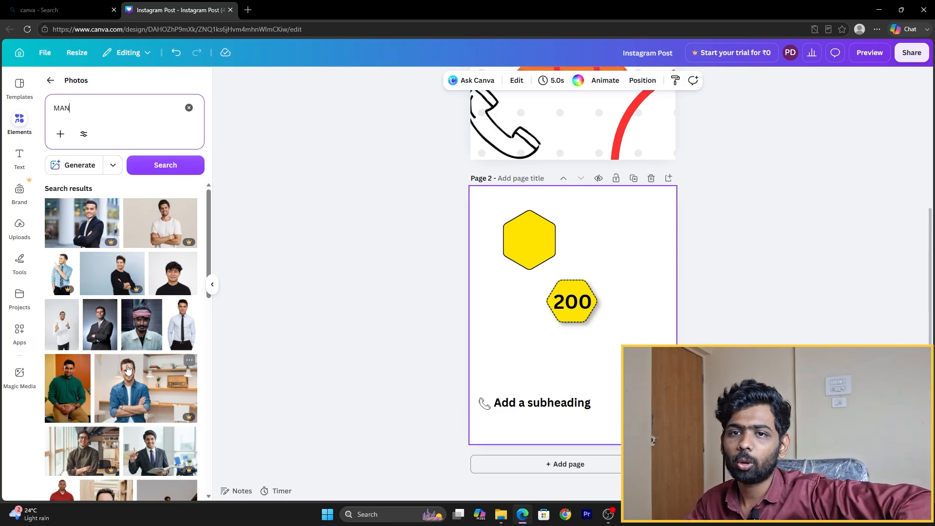
Step: Add the cut-out photo of the man in a light shirt and black tie to page 2
scroll(161, 337, "down", 5)
scroll(158, 341, "up", 5)
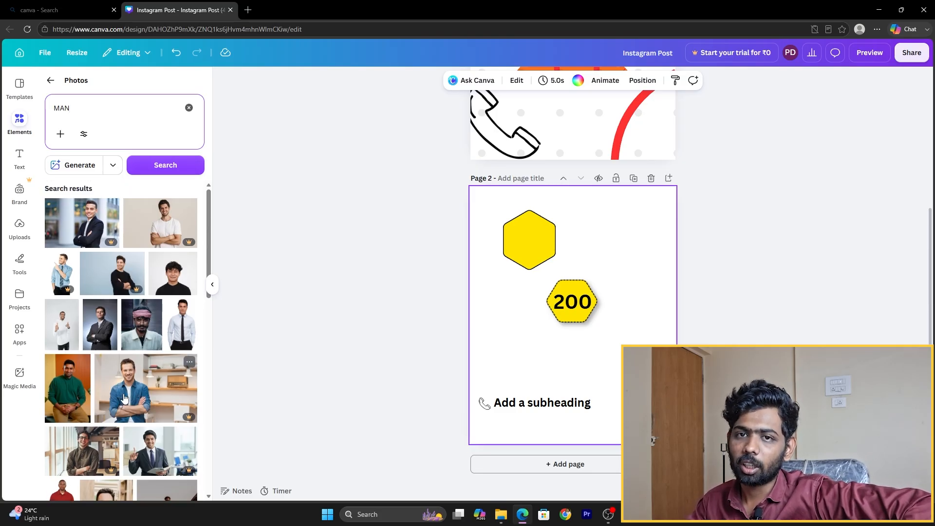
scroll(125, 399, "down", 3)
scroll(125, 399, "down", 6)
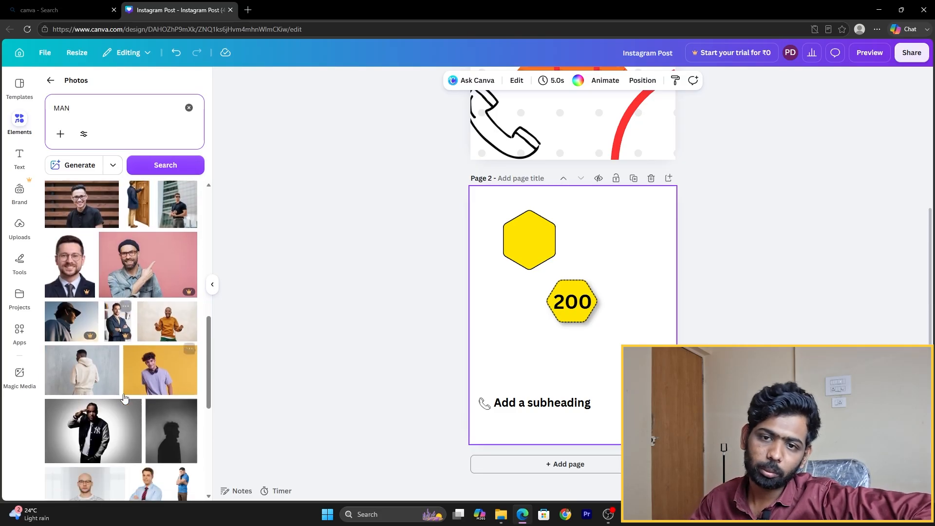
scroll(125, 398, "up", 3)
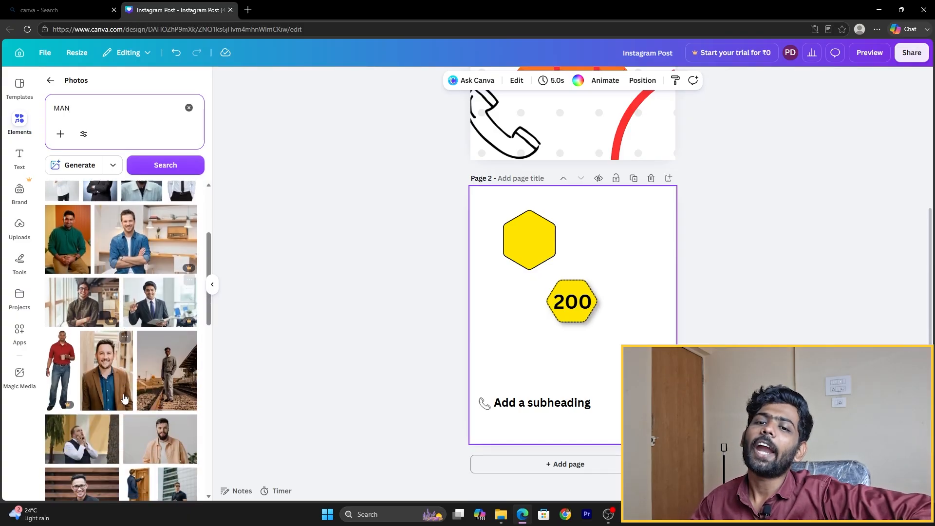
scroll(125, 398, "up", 3)
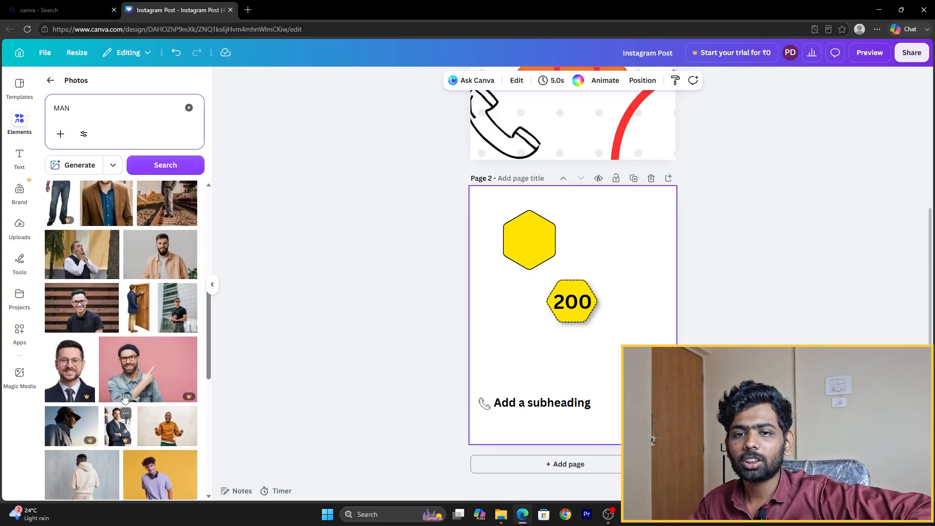
scroll(124, 398, "down", 5)
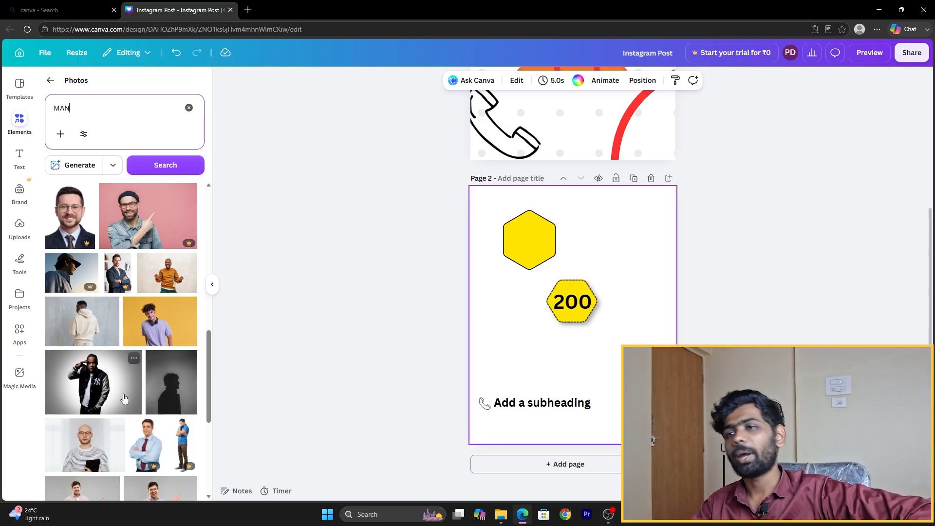
scroll(155, 352, "up", 3)
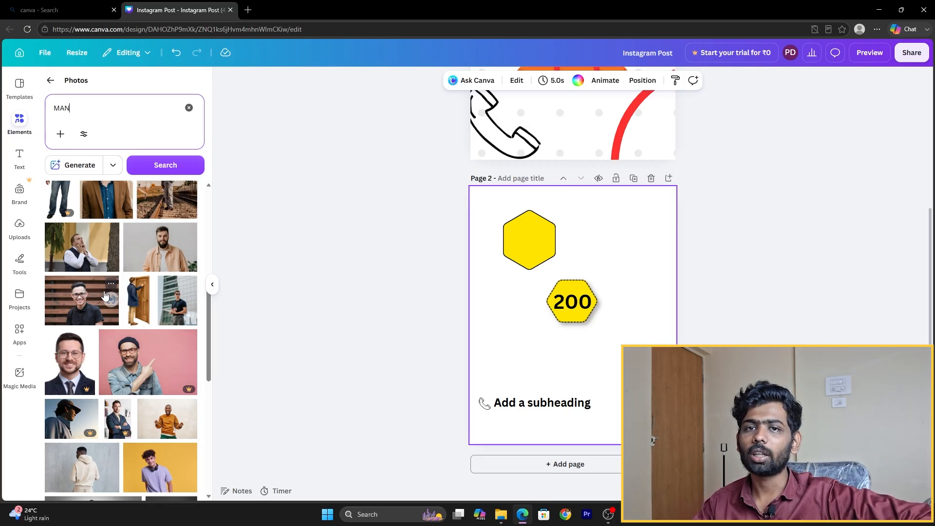
scroll(105, 295, "up", 10)
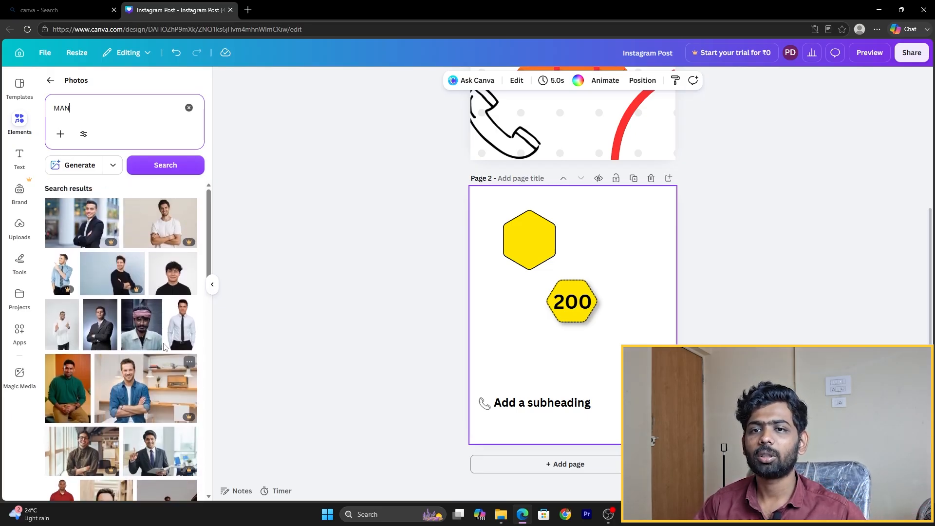
left_click(183, 328)
left_click(536, 436)
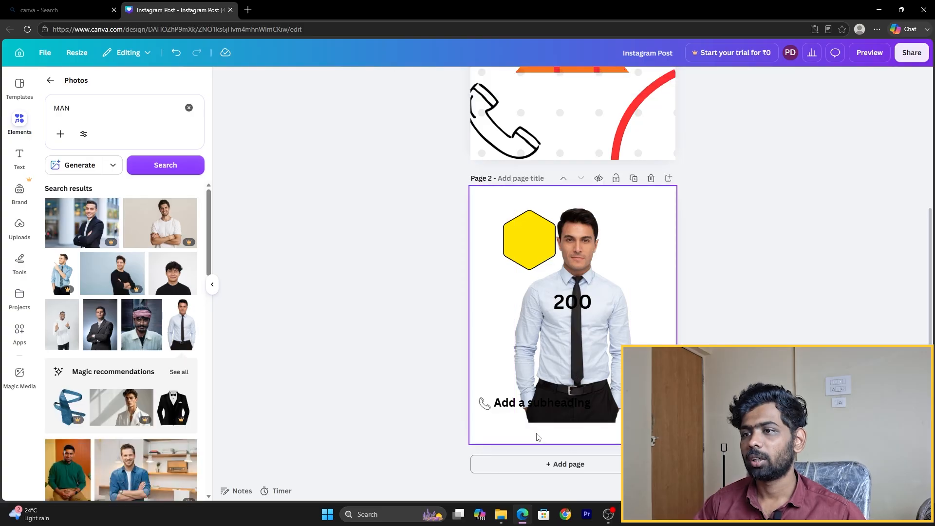
Step: Shrink the man's photo into the lower-right corner of page 2 and shift the subheading slightly to the right
left_click_drag(540, 404, 587, 405)
left_click_drag(624, 253, 658, 270)
left_click_drag(665, 440, 626, 368)
left_click_drag(603, 329, 661, 417)
left_click_drag(682, 316, 662, 352)
left_click_drag(637, 402, 652, 400)
left_click(726, 390)
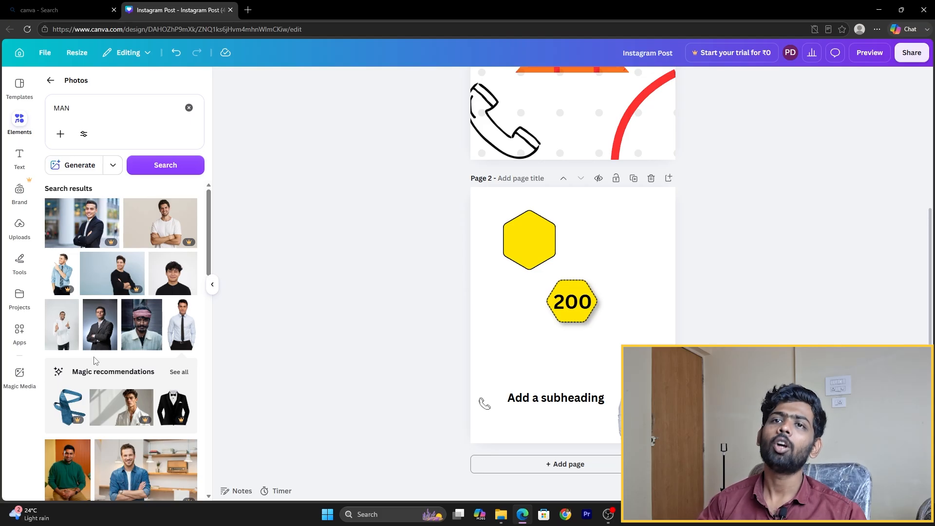
Step: Clear the photo search and search for "BOY" instead
scroll(94, 360, "down", 3)
left_click(189, 108)
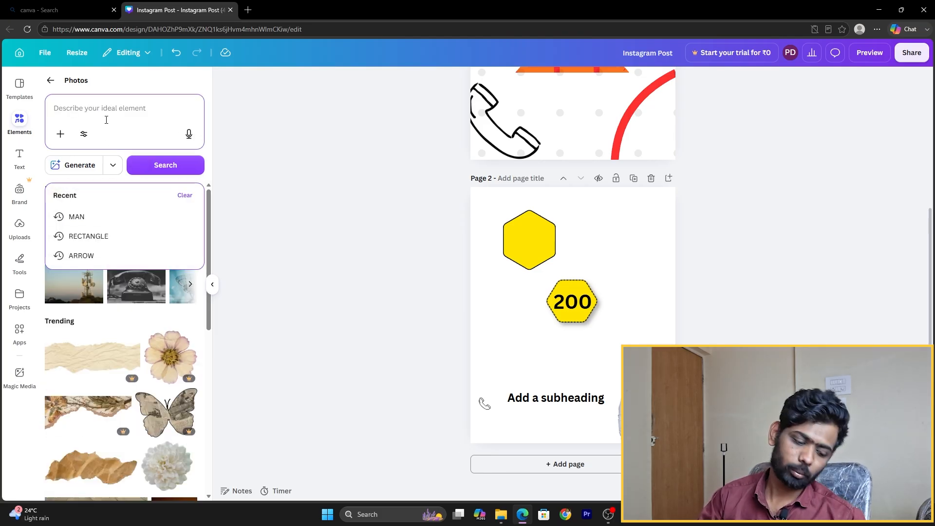
type("BOY")
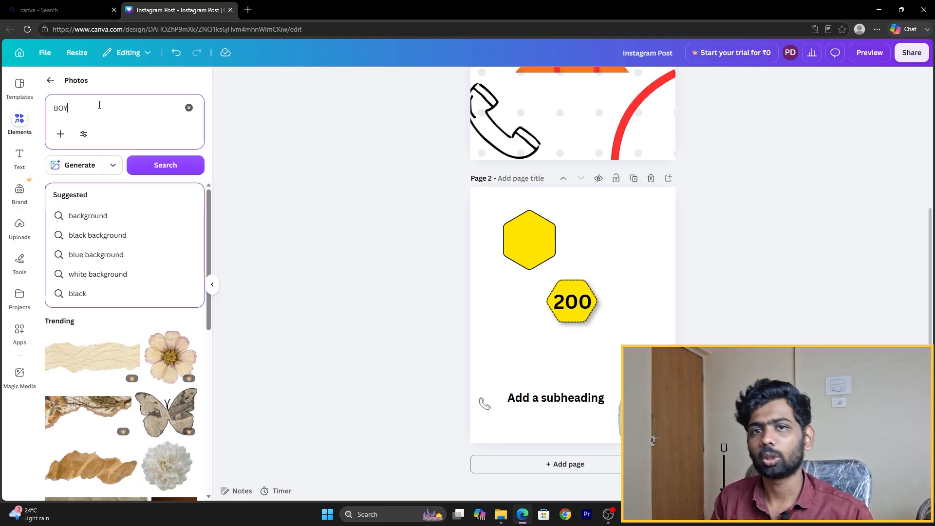
key("Return")
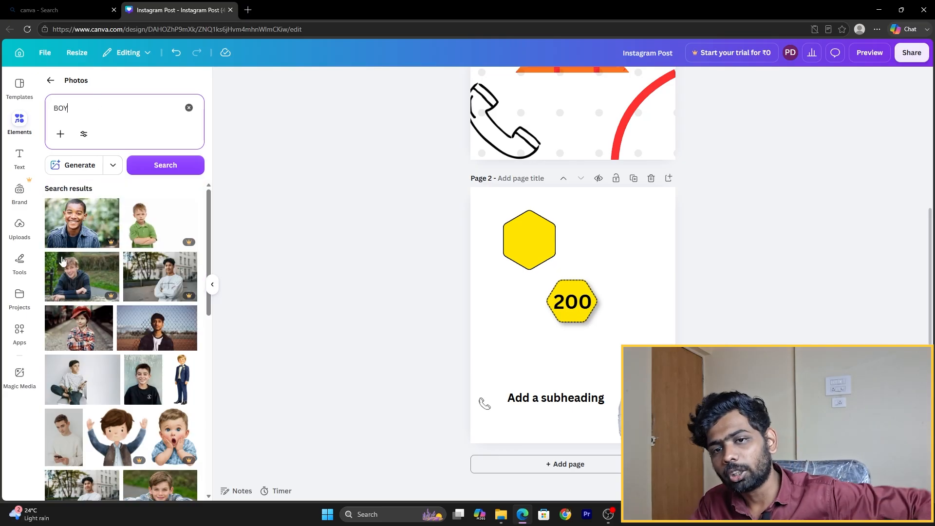
Step: Add the cut-out boy in a navy suit and bow tie, placing him along the right side of page 2
scroll(139, 288, "down", 3)
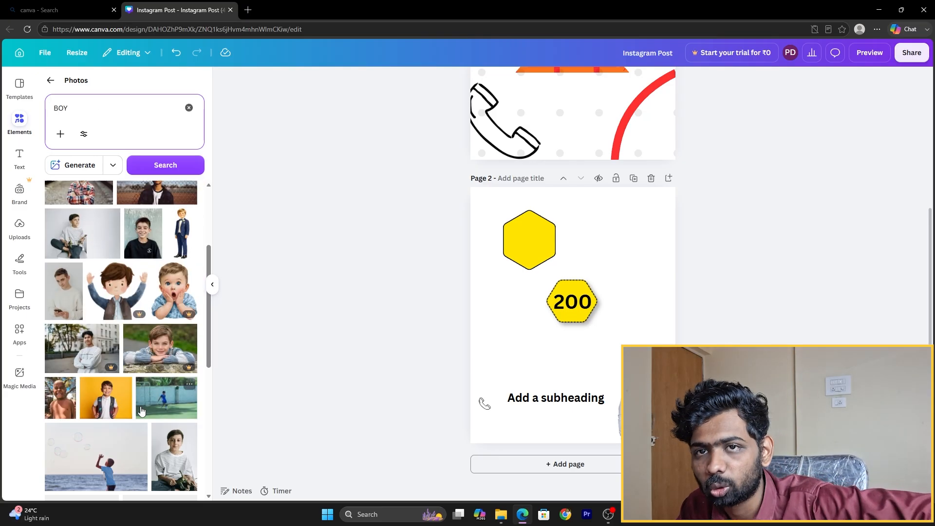
left_click(181, 233)
left_click_drag(584, 270, 646, 311)
Step: Leave the boy photo results and look at the Frames category of the elements library
left_click(51, 81)
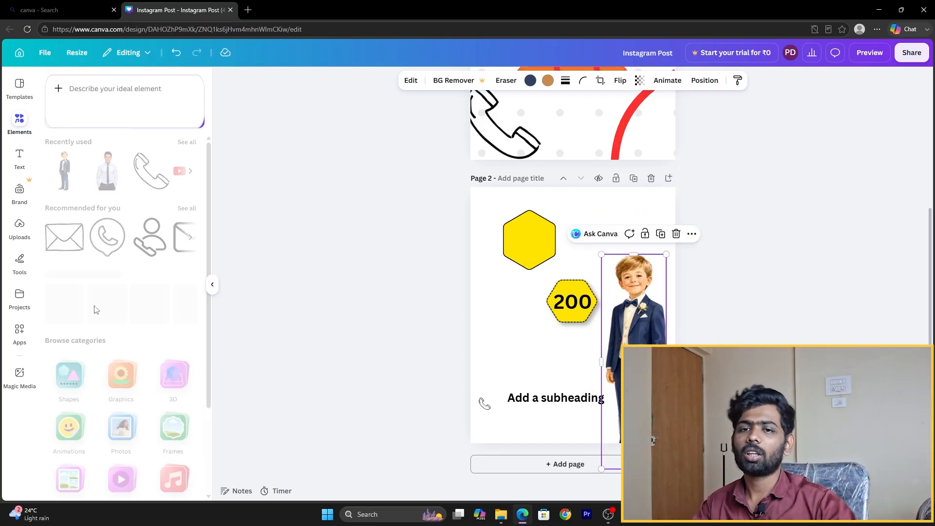
scroll(135, 451, "down", 2)
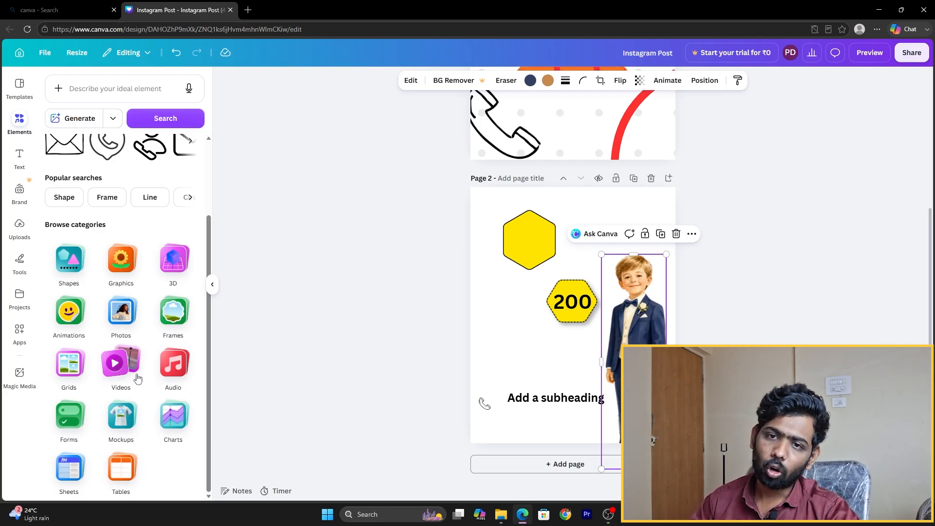
left_click(174, 318)
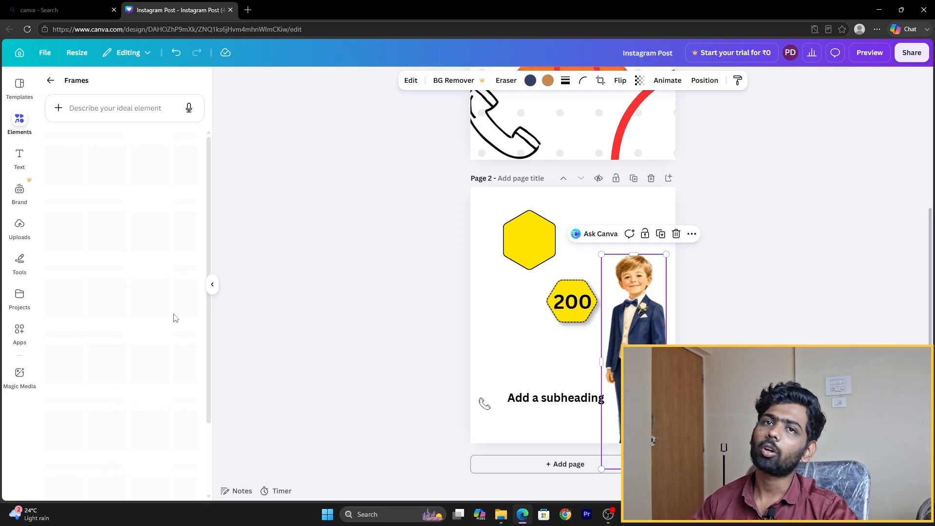
left_click(51, 79)
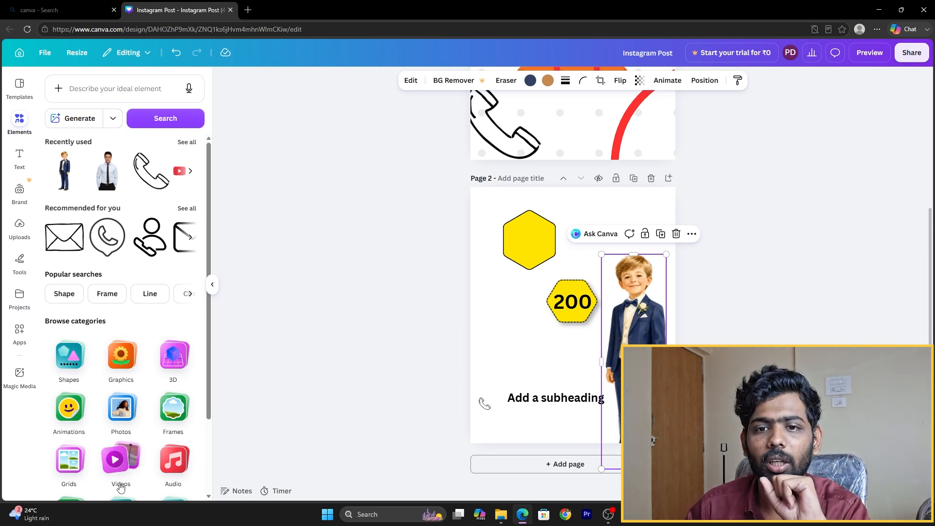
Step: Add the plain grid table from the Tables category to page 2, fit it above the subheading and adjust its column width
scroll(121, 483, "down", 2)
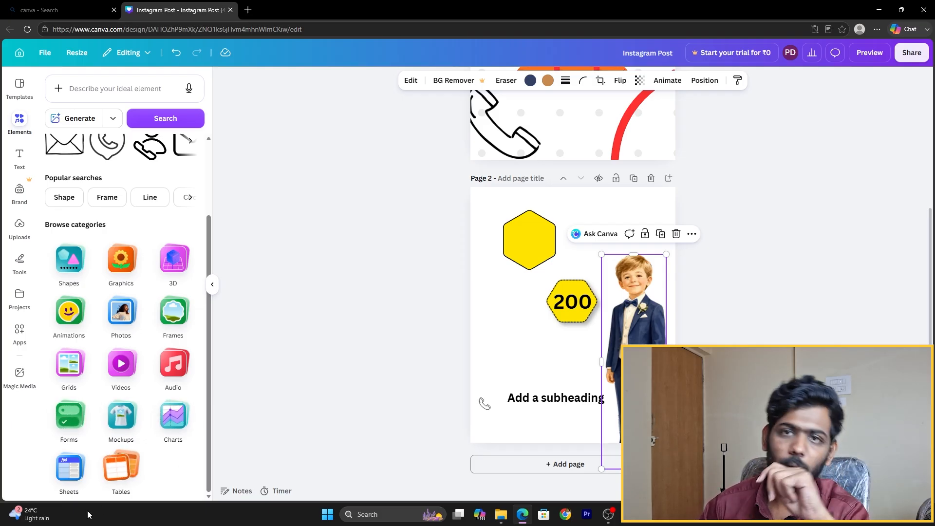
left_click(122, 483)
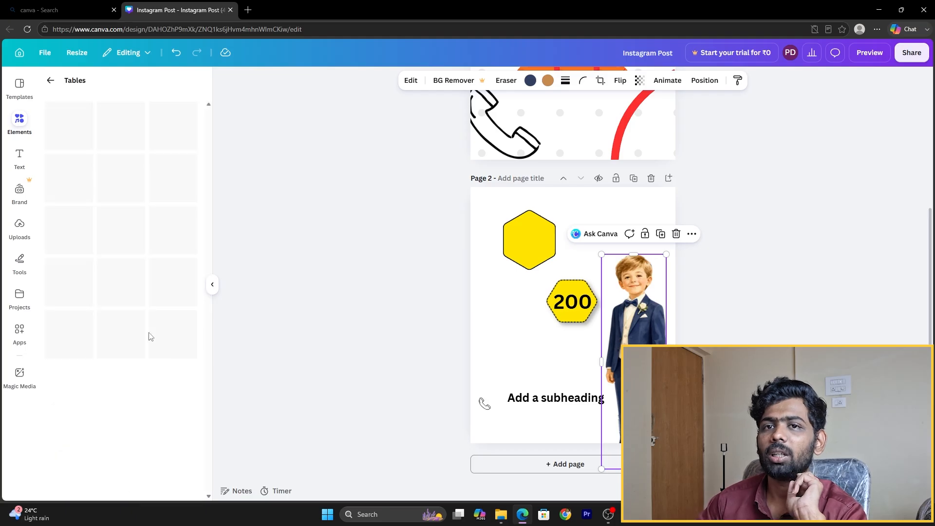
left_click(82, 112)
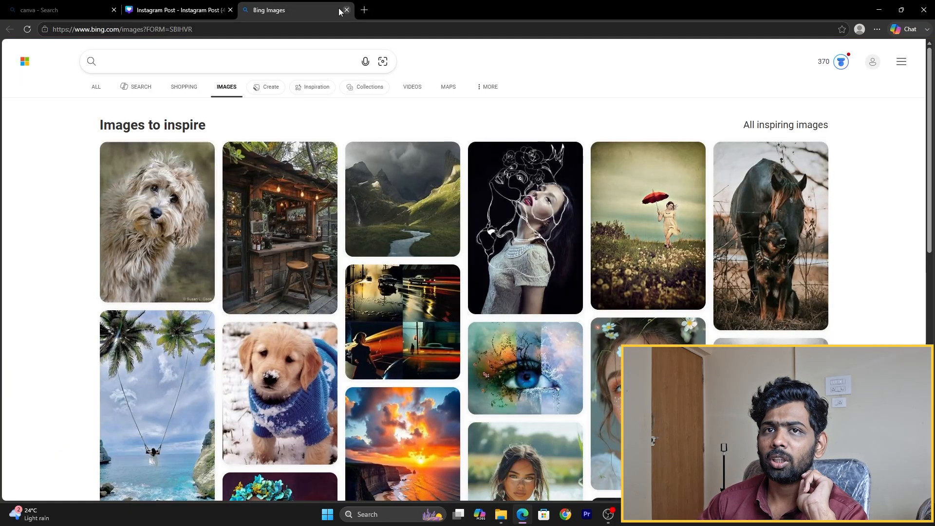
left_click(346, 10)
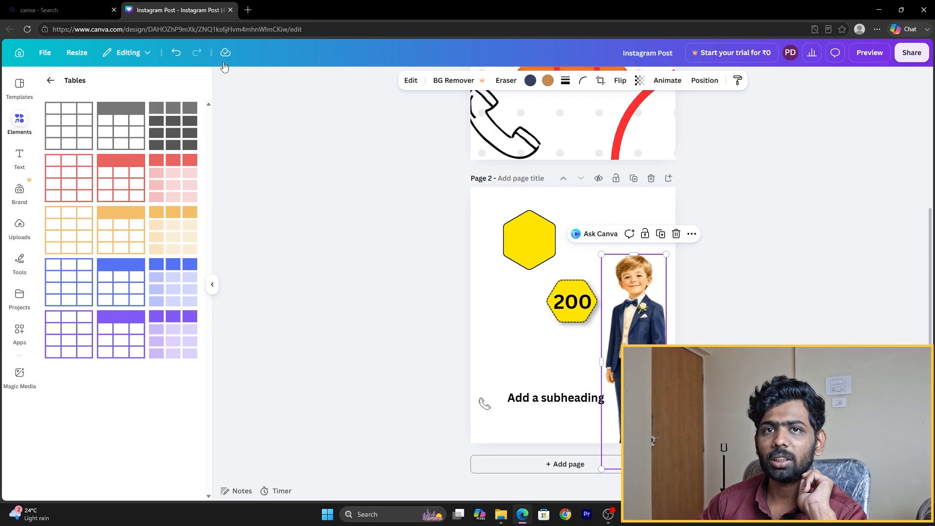
left_click(64, 130)
left_click_drag(573, 350, 558, 365)
left_click_drag(578, 327, 551, 347)
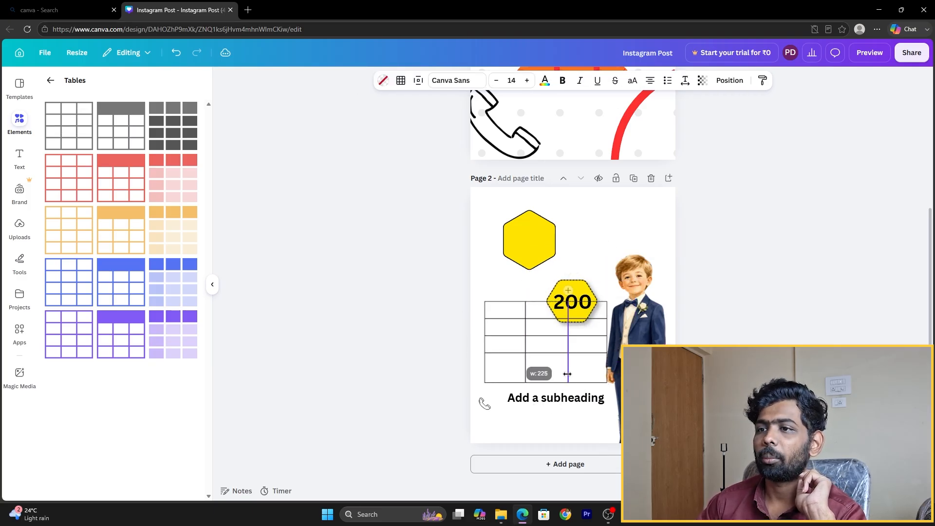
Step: Delete the table from page 2 and return to the overview of element categories
left_click(510, 312)
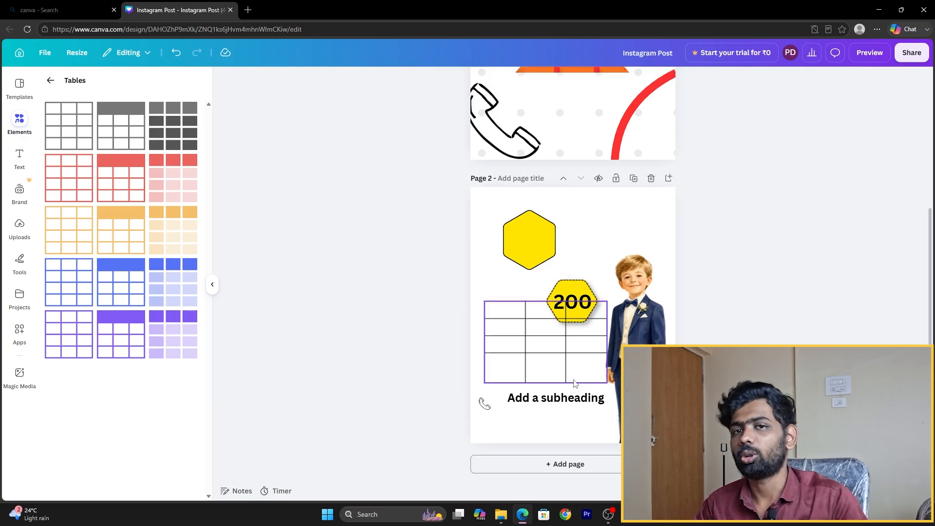
key("Delete")
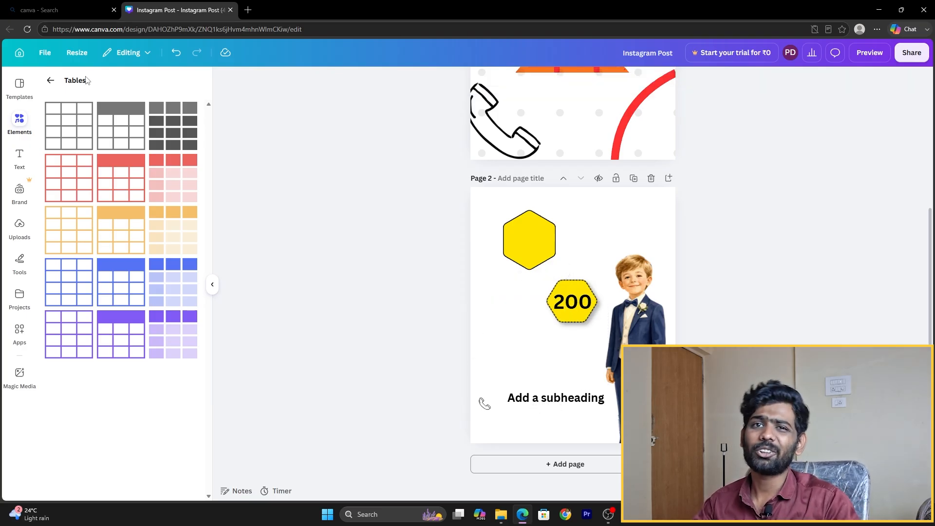
left_click(51, 80)
scroll(122, 317, "down", 2)
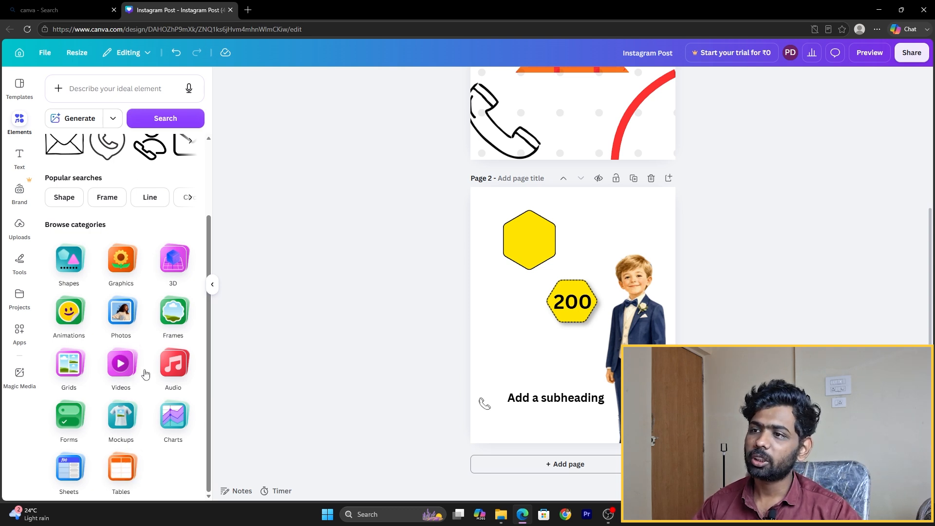
scroll(122, 317, "up", 2)
left_click(648, 310)
left_click(648, 311)
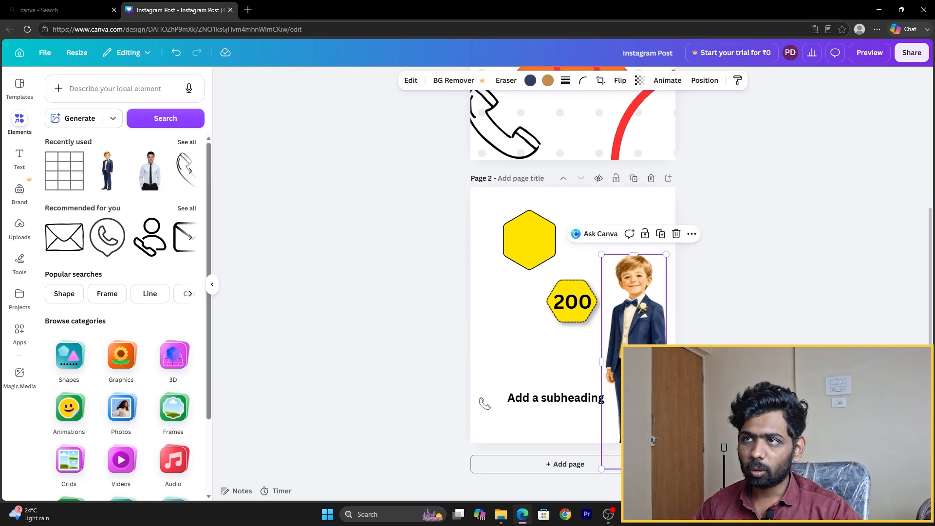
left_click(726, 370)
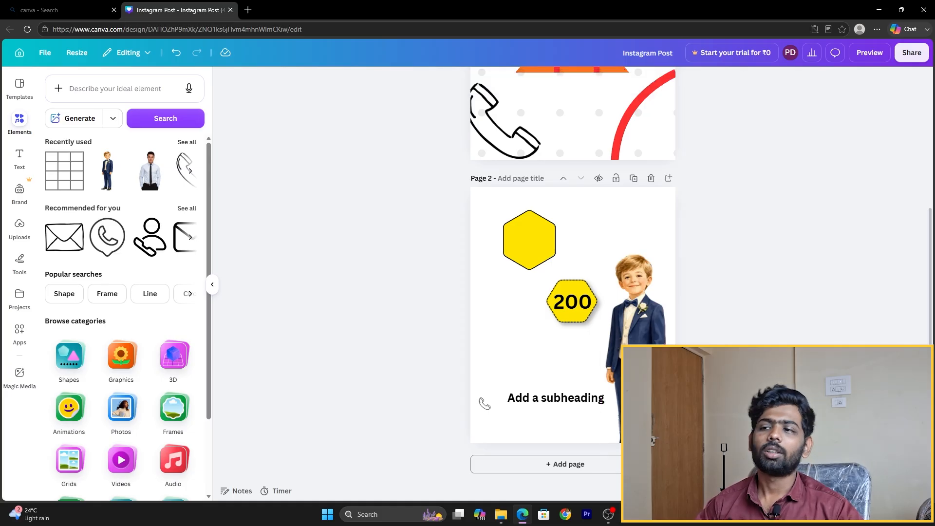